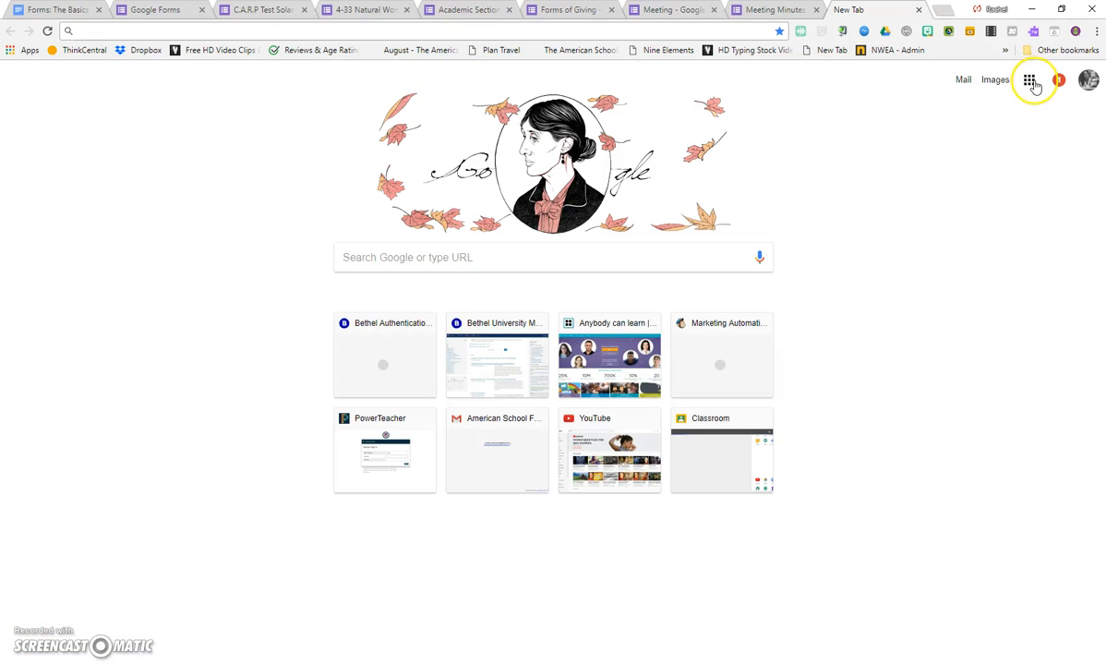
# Open Google Forms from the Google apps list and look over the recent forms.
pyautogui.click(1031, 81)
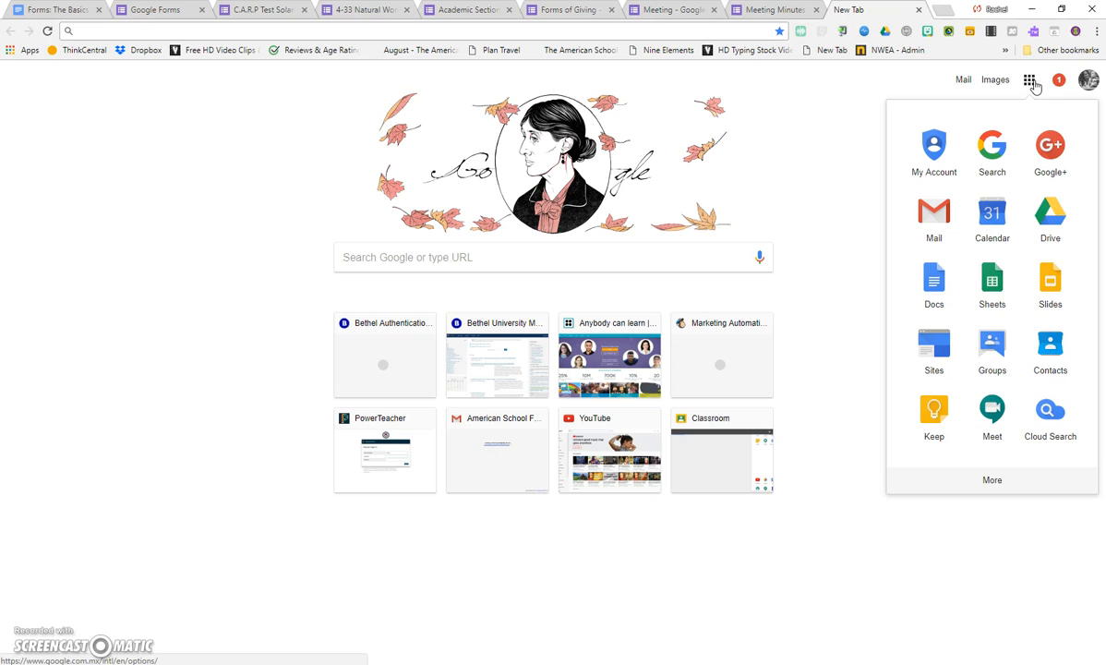
pyautogui.click(960, 476)
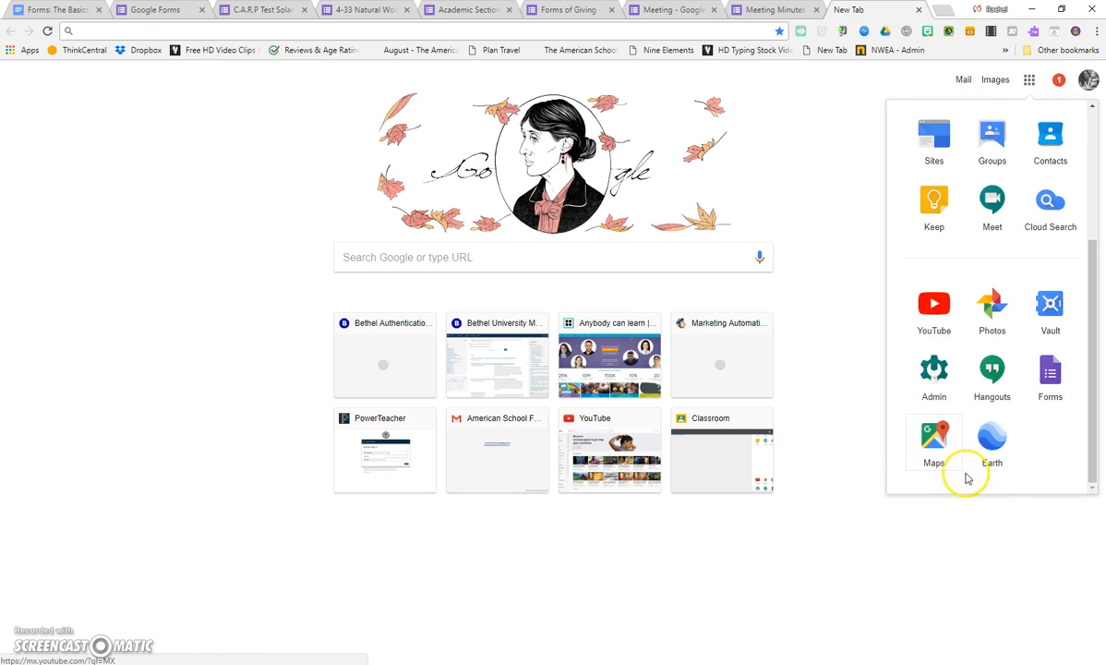
pyautogui.click(1049, 379)
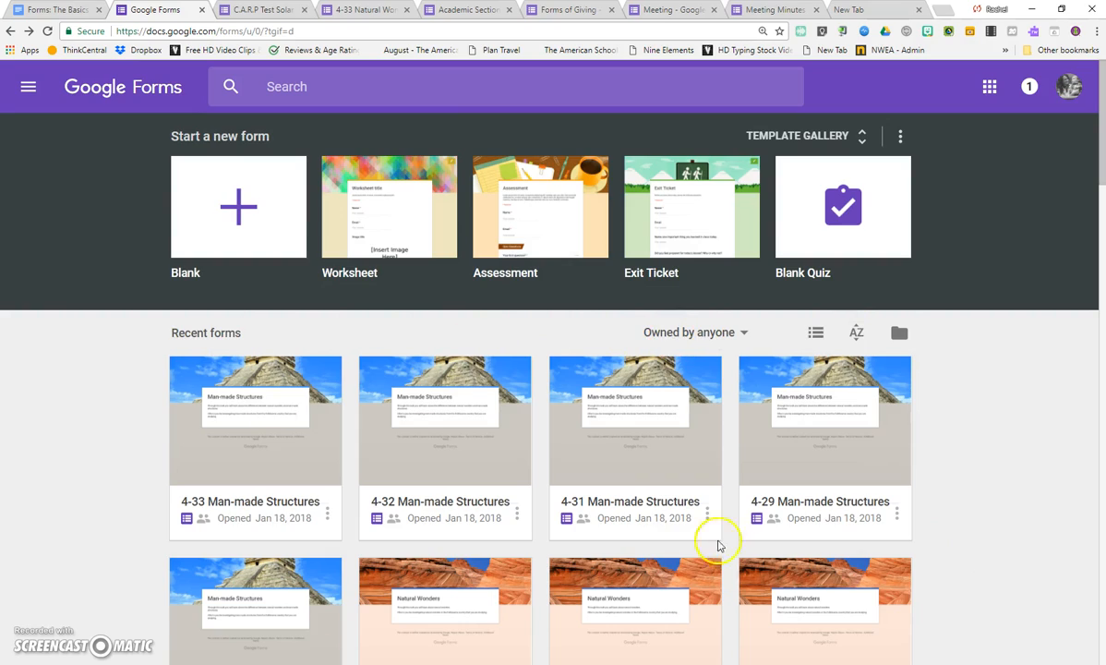
pyautogui.scroll(-20, 526, 369)
pyautogui.scroll(3, 531, 441)
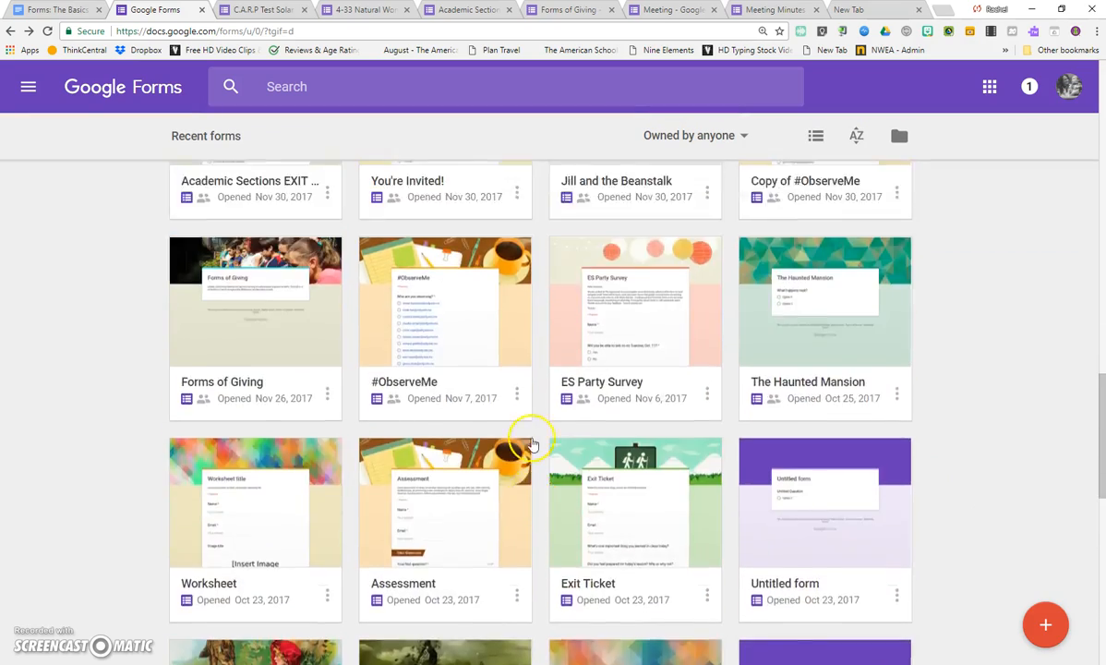
pyautogui.scroll(15, 530, 441)
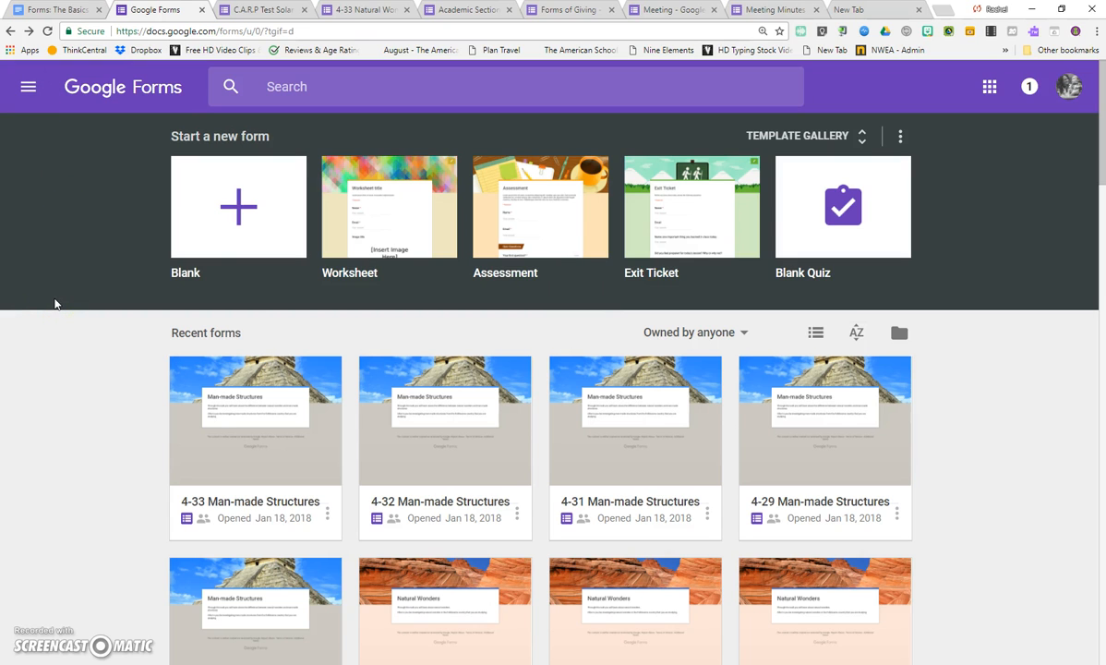
# Create a new blank form.
pyautogui.click(238, 215)
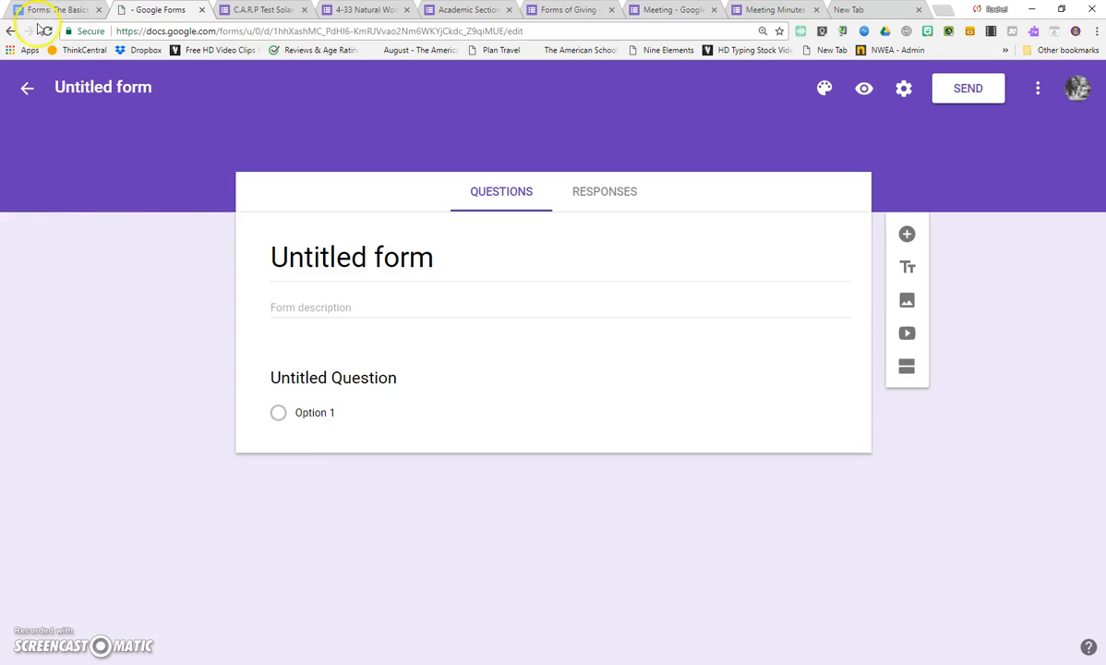
pyautogui.click(25, 87)
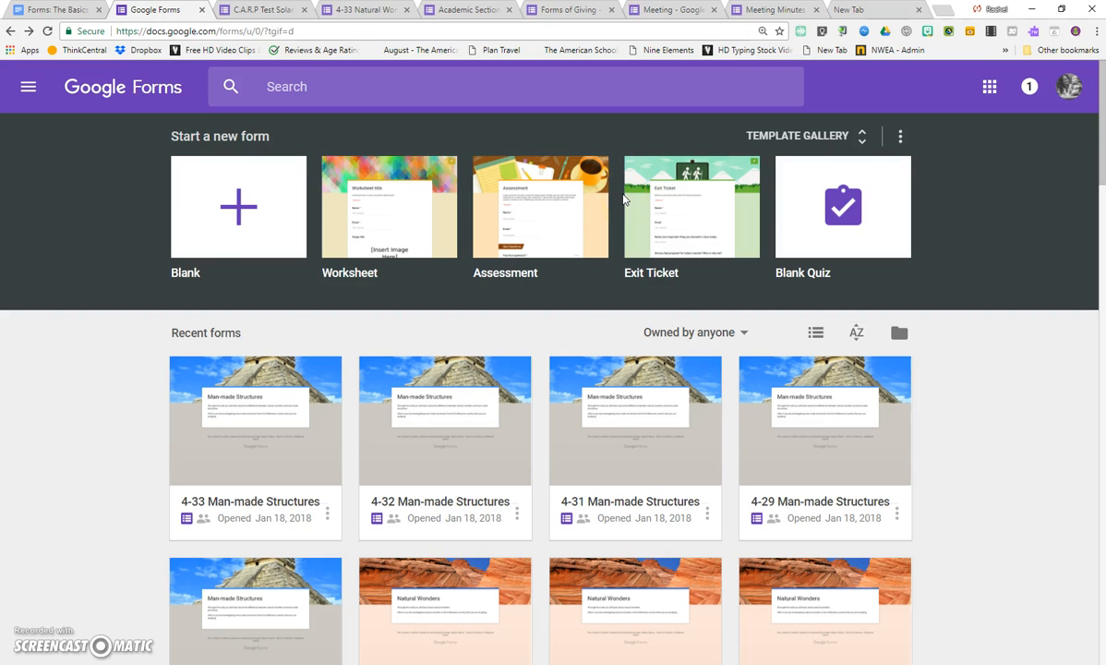
pyautogui.click(239, 198)
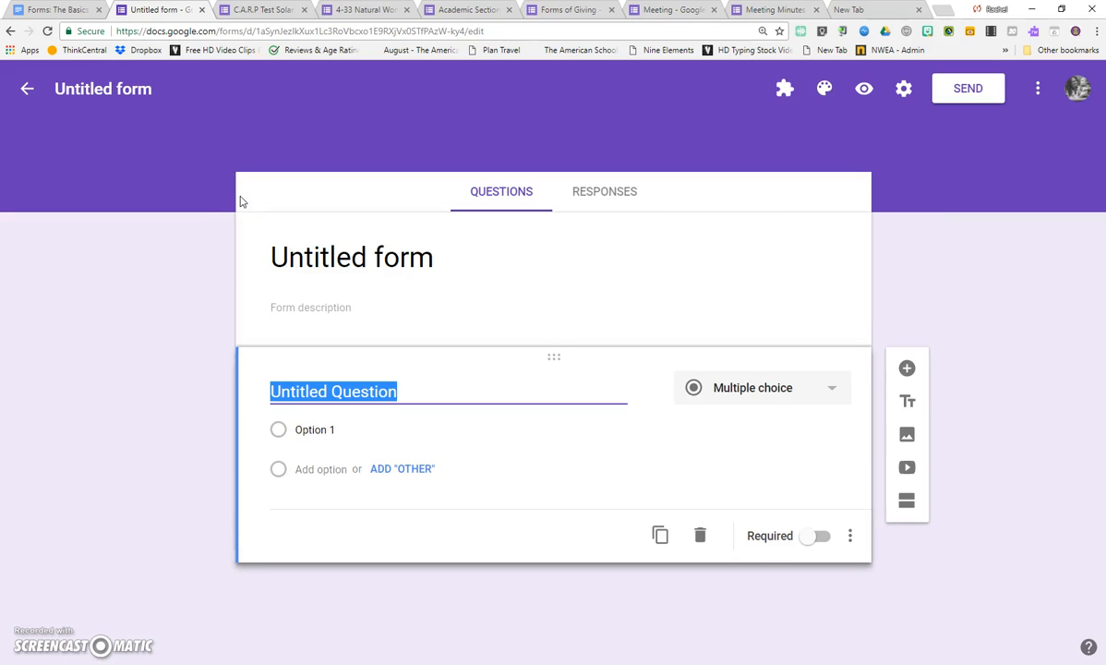
# Name the untitled form file "Meeting".
pyautogui.click(67, 92)
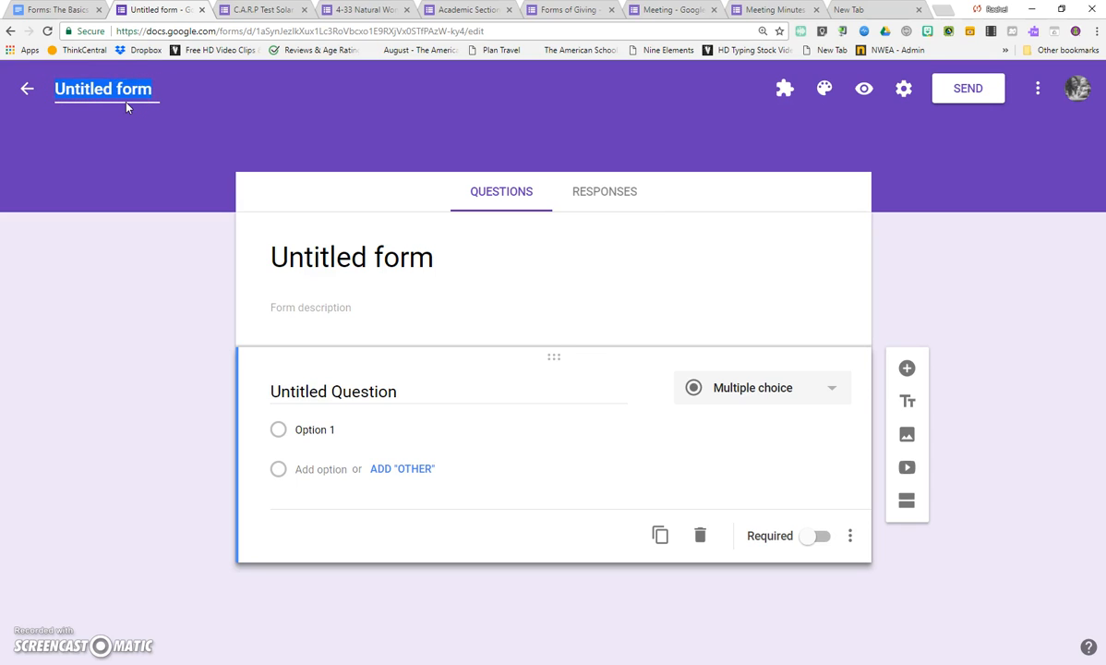
pyautogui.write('Meeti')
pyautogui.click(168, 93)
pyautogui.write('ng')
pyautogui.click(77, 111)
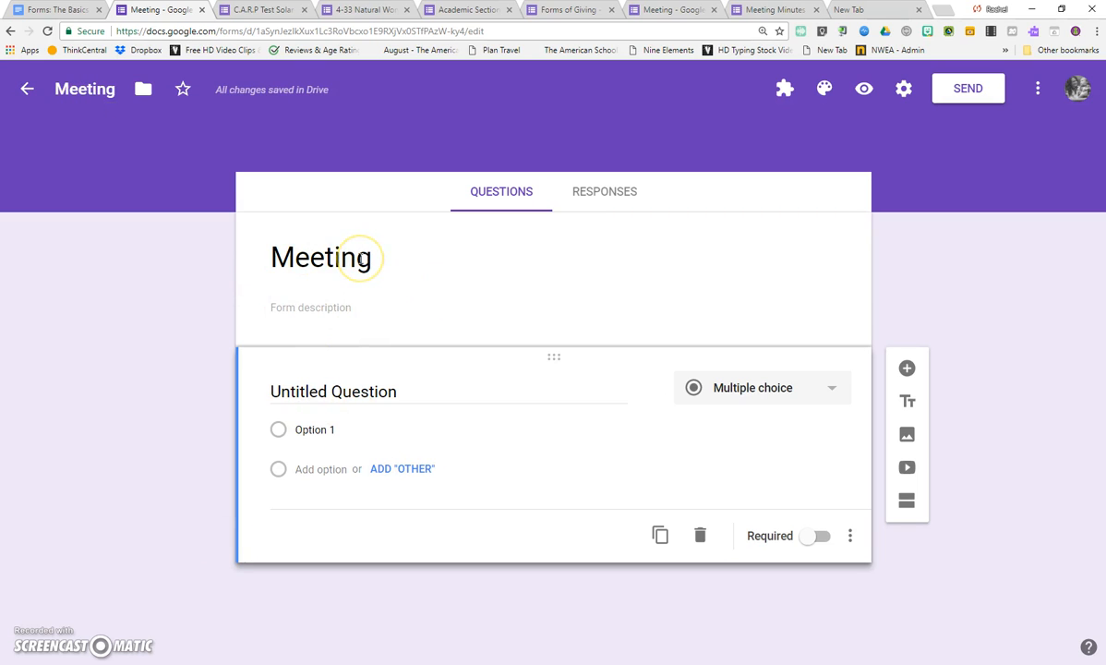
# Extend the title in the form's header section to "Meeting Log".
pyautogui.click(361, 259)
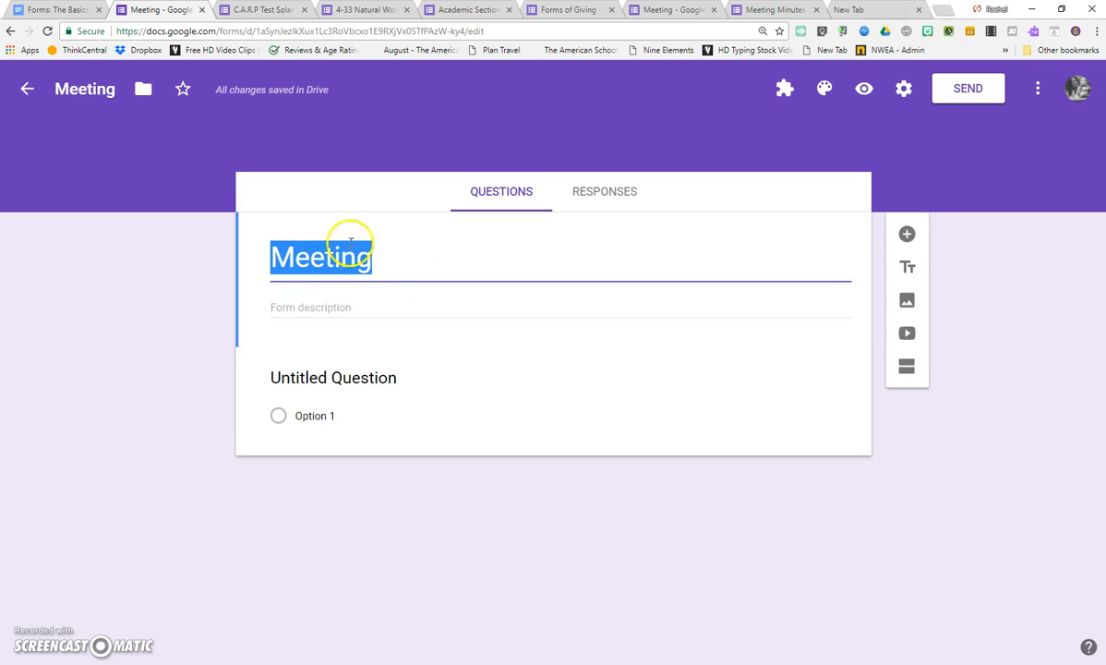
pyautogui.click(388, 249)
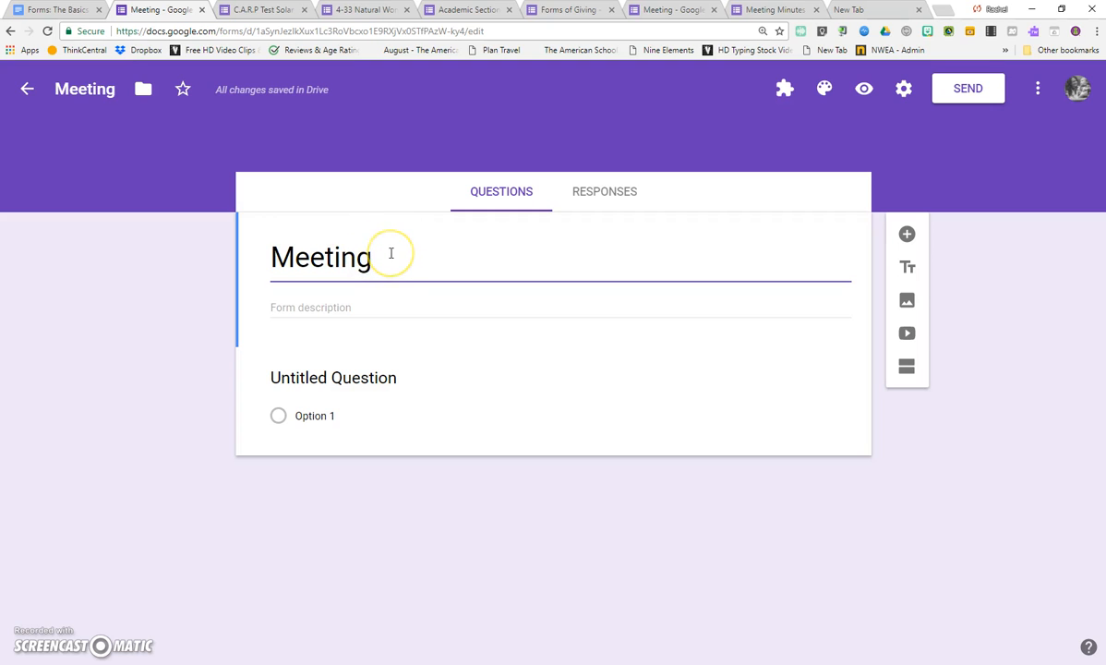
pyautogui.write('Log')
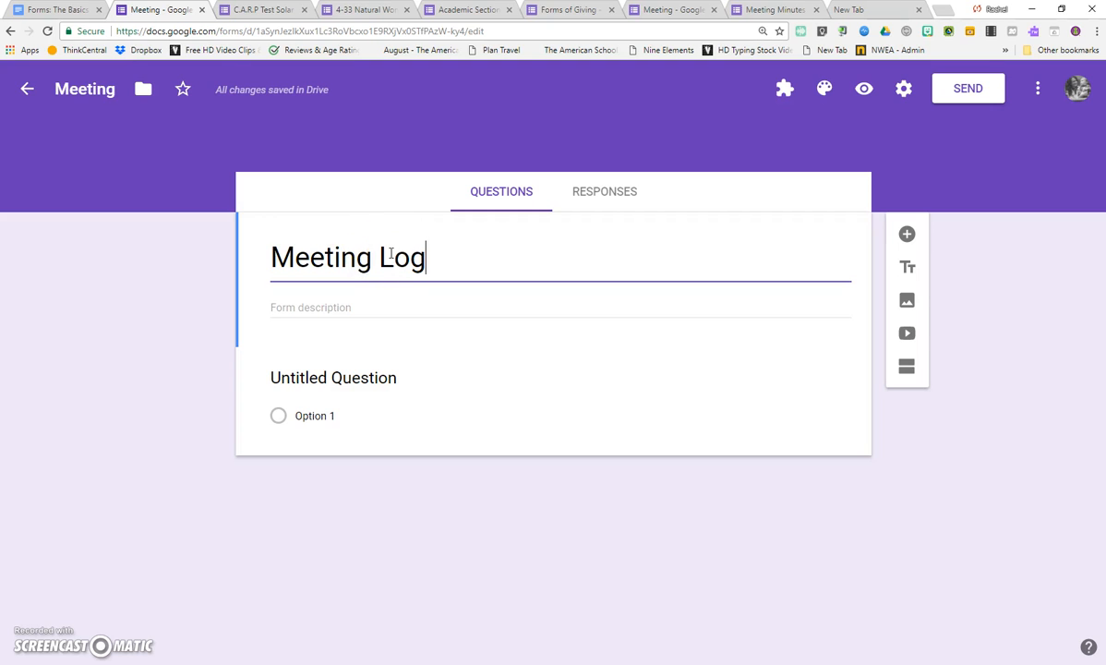
pyautogui.click(128, 204)
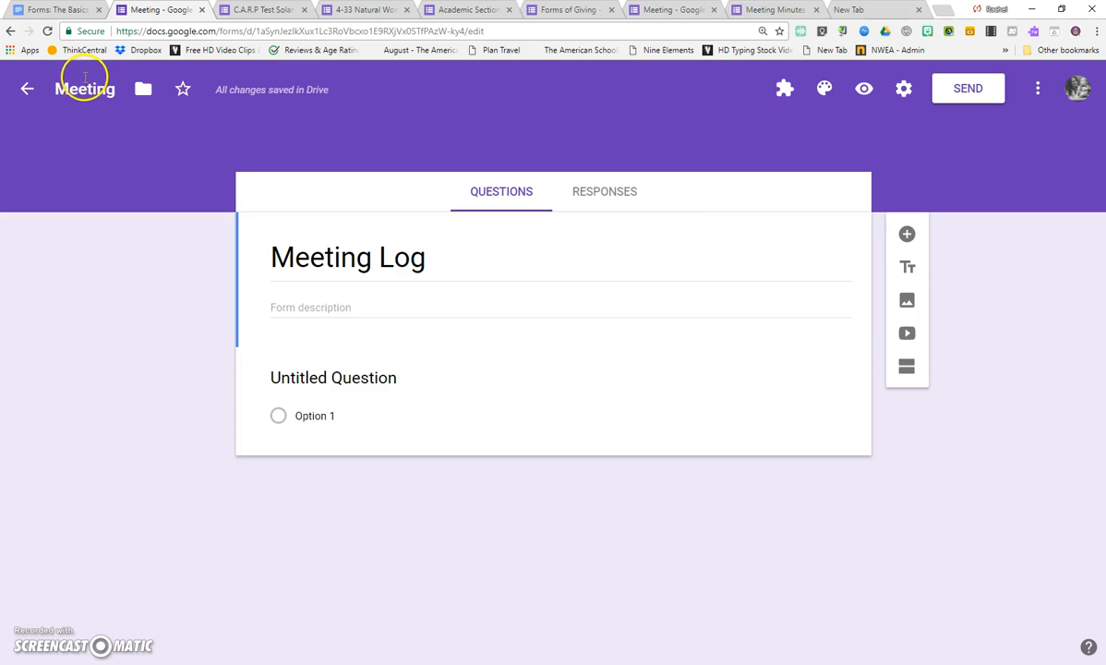
# Rename the form file as "Meeting Log" to match its title.
pyautogui.click(118, 94)
pyautogui.write('Log')
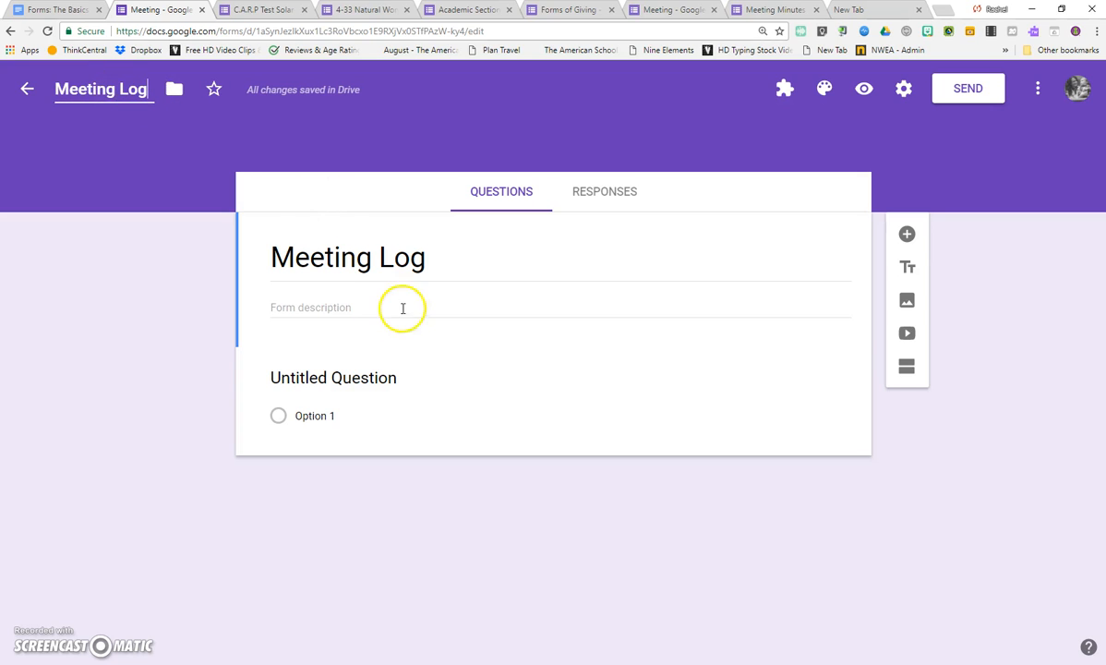
pyautogui.click(305, 242)
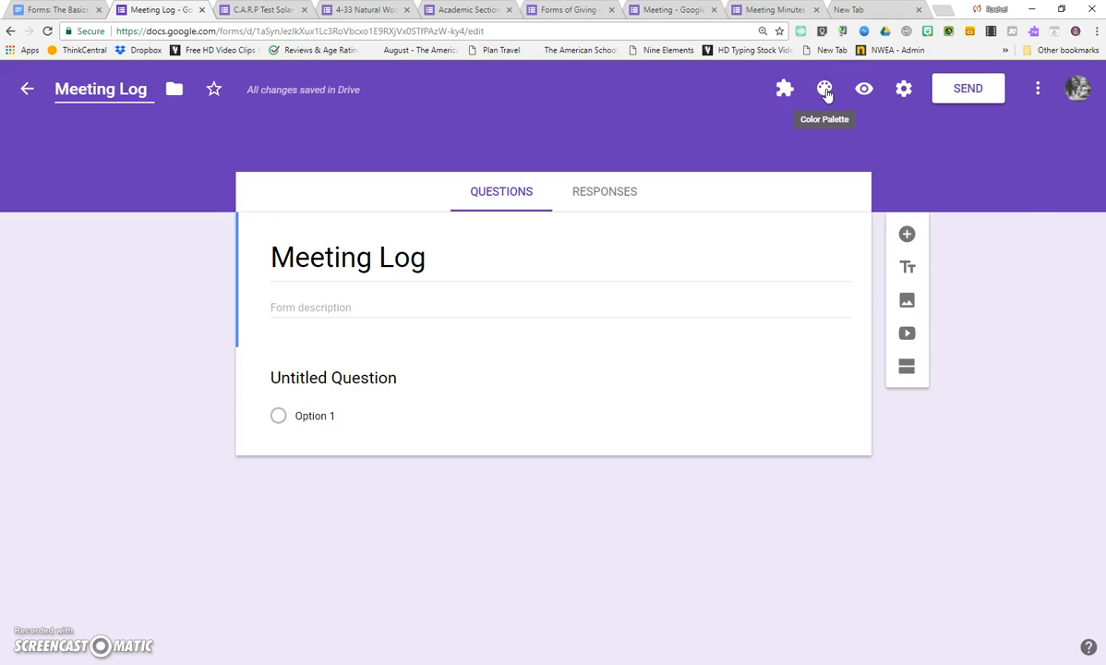
# Set the form's theme color to cyan.
pyautogui.click(824, 91)
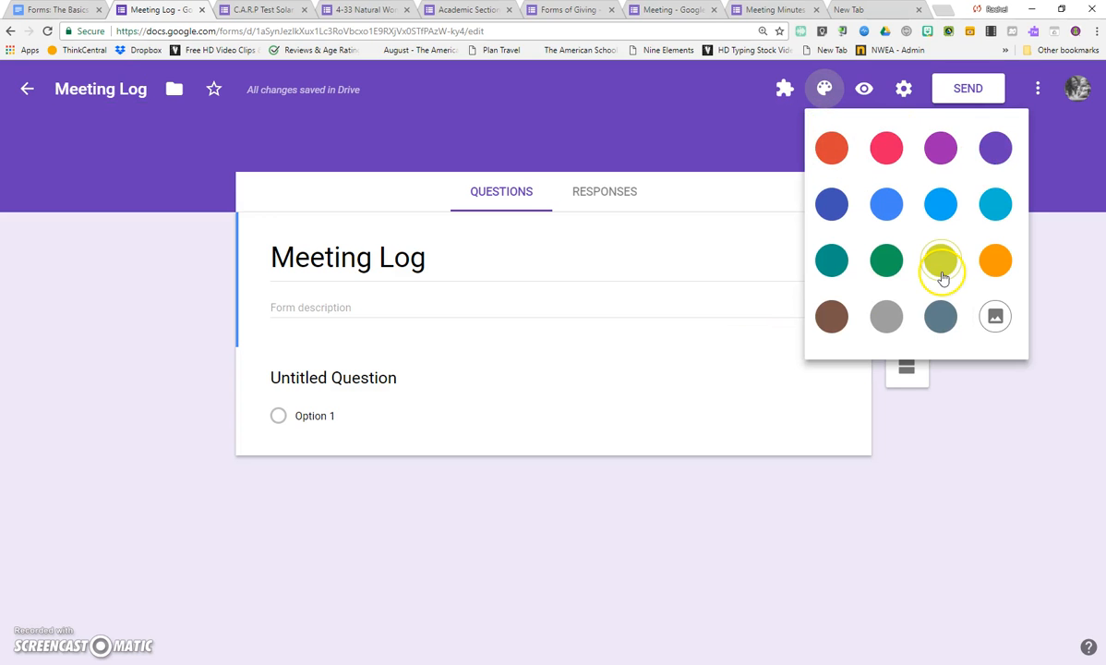
pyautogui.click(992, 204)
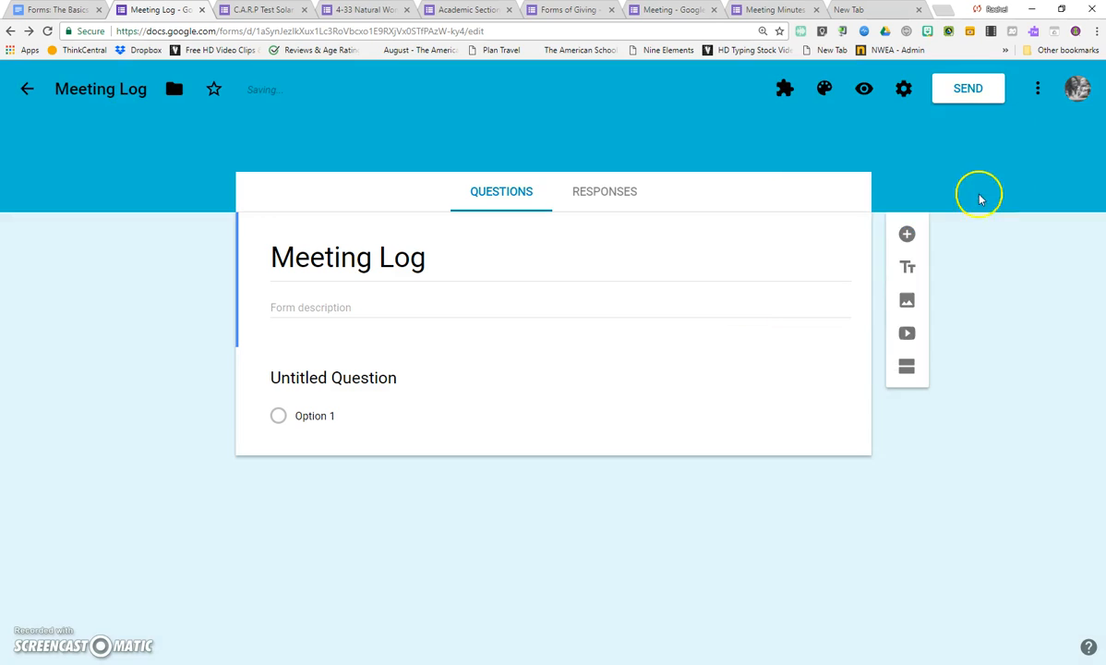
# Open the image theme picker and examine the Work and School themes and the photo upload option.
pyautogui.click(822, 91)
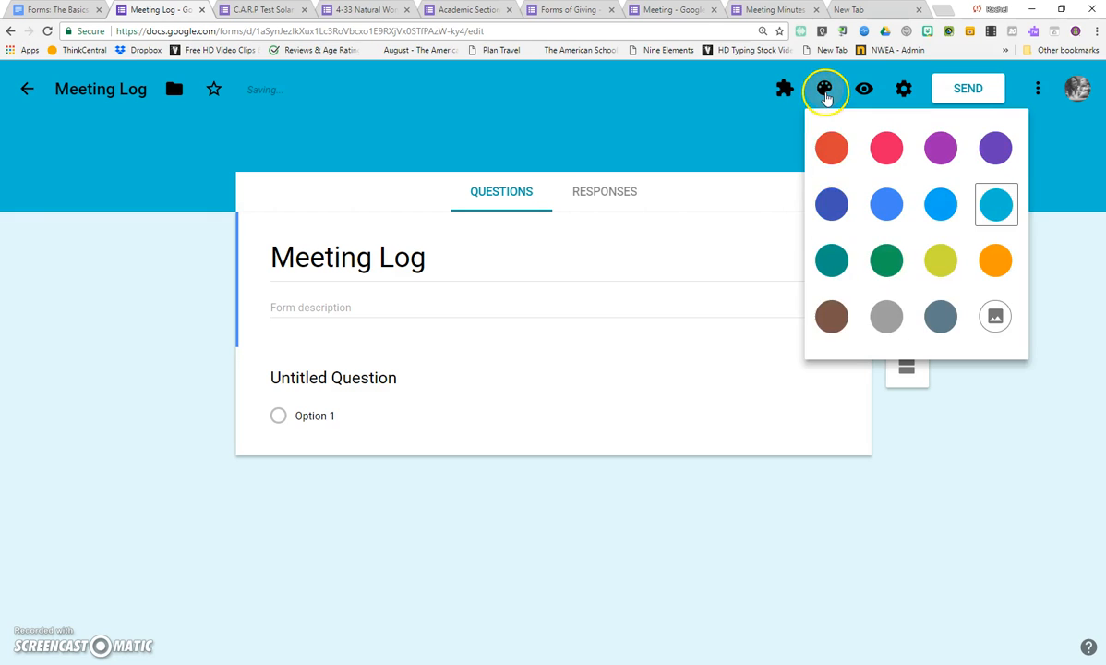
pyautogui.click(995, 318)
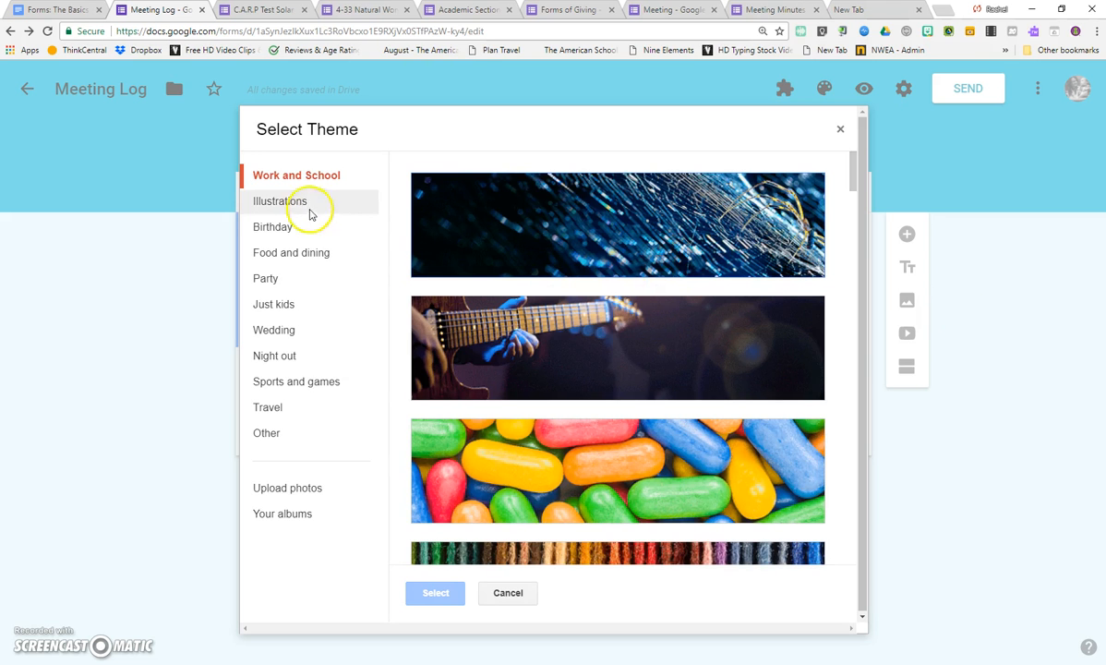
pyautogui.scroll(-10, 528, 328)
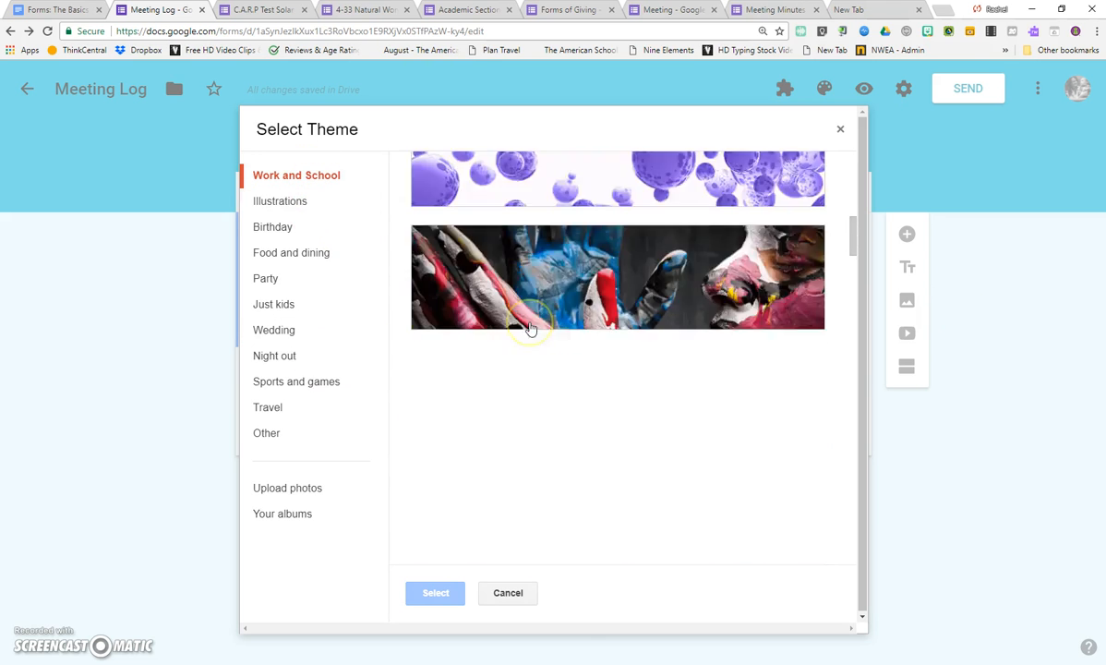
pyautogui.scroll(-10, 531, 328)
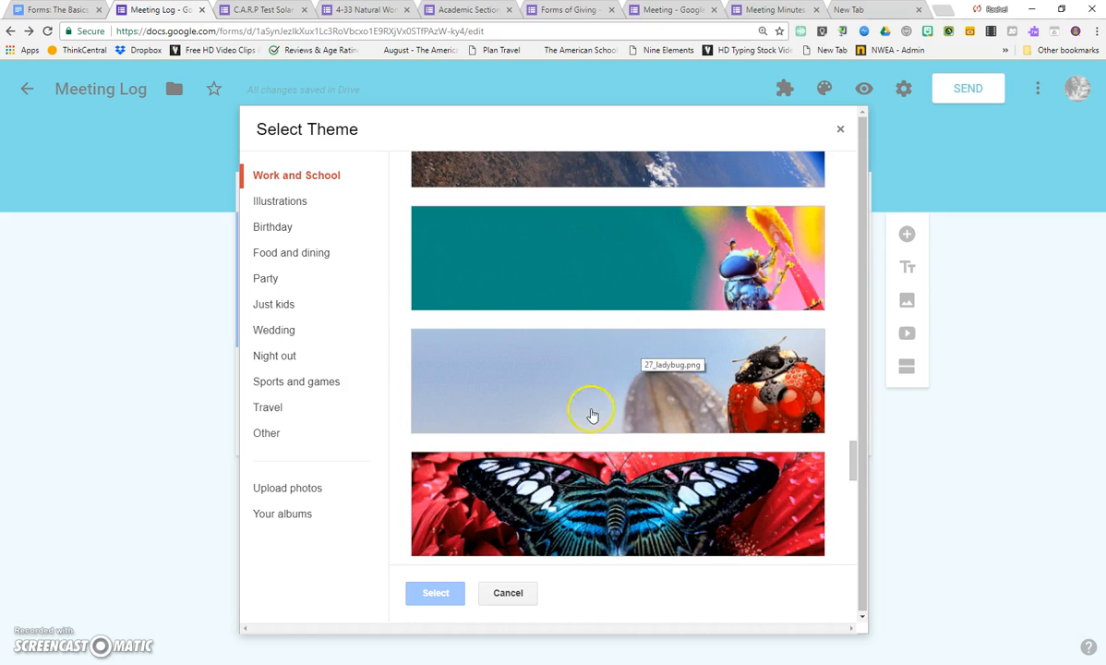
pyautogui.scroll(-10, 707, 393)
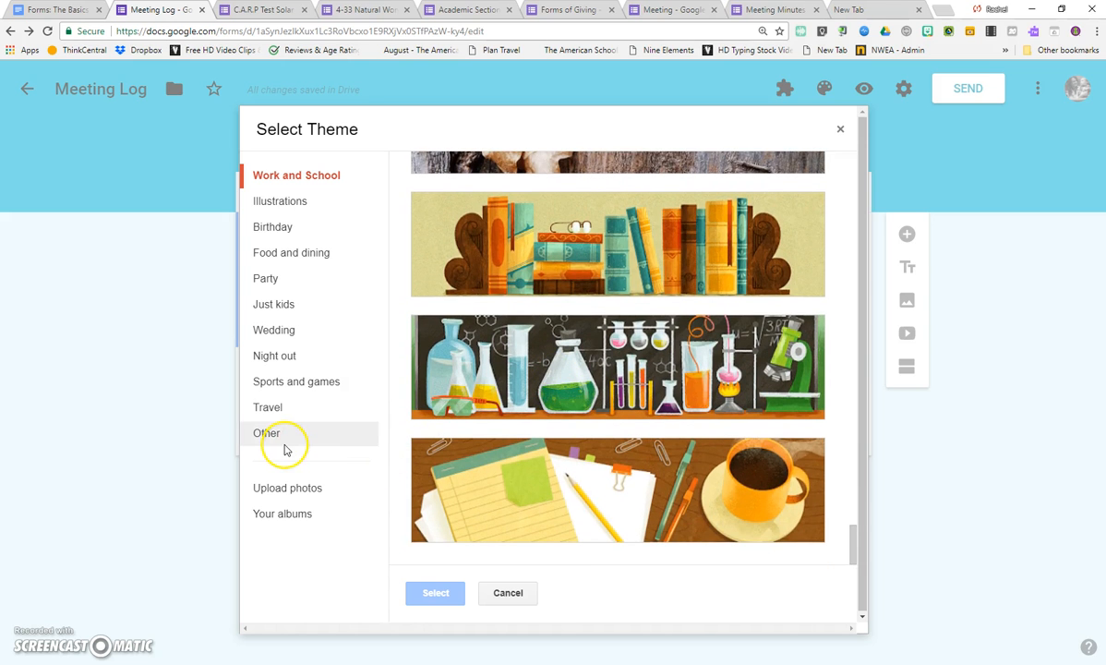
pyautogui.click(318, 487)
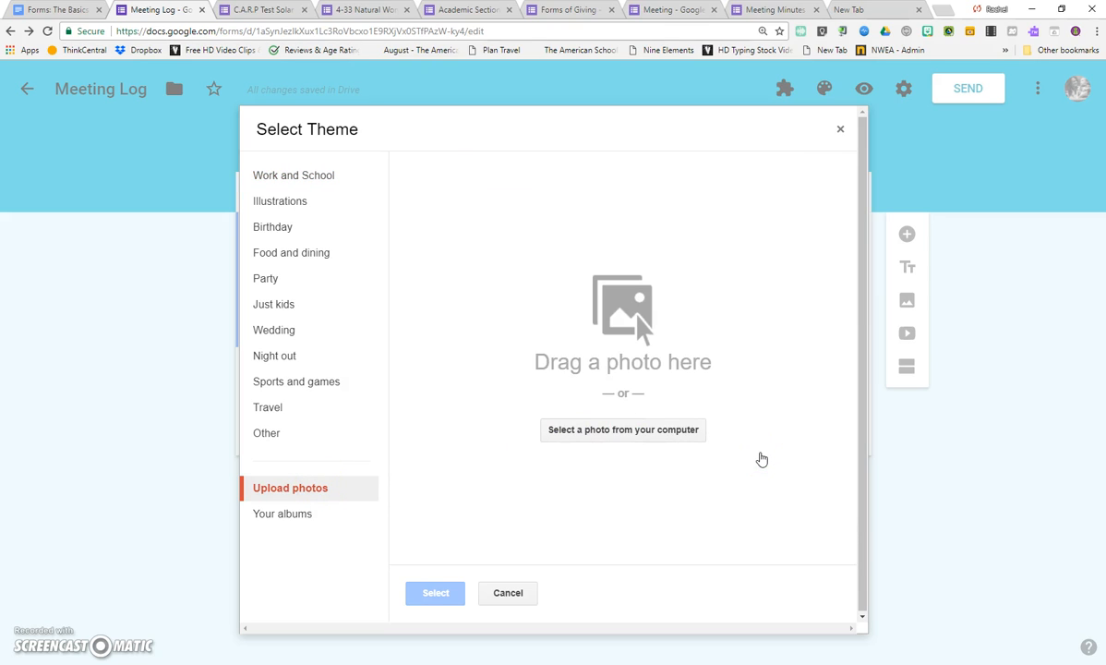
pyautogui.click(514, 394)
pyautogui.click(487, 384)
pyautogui.click(485, 376)
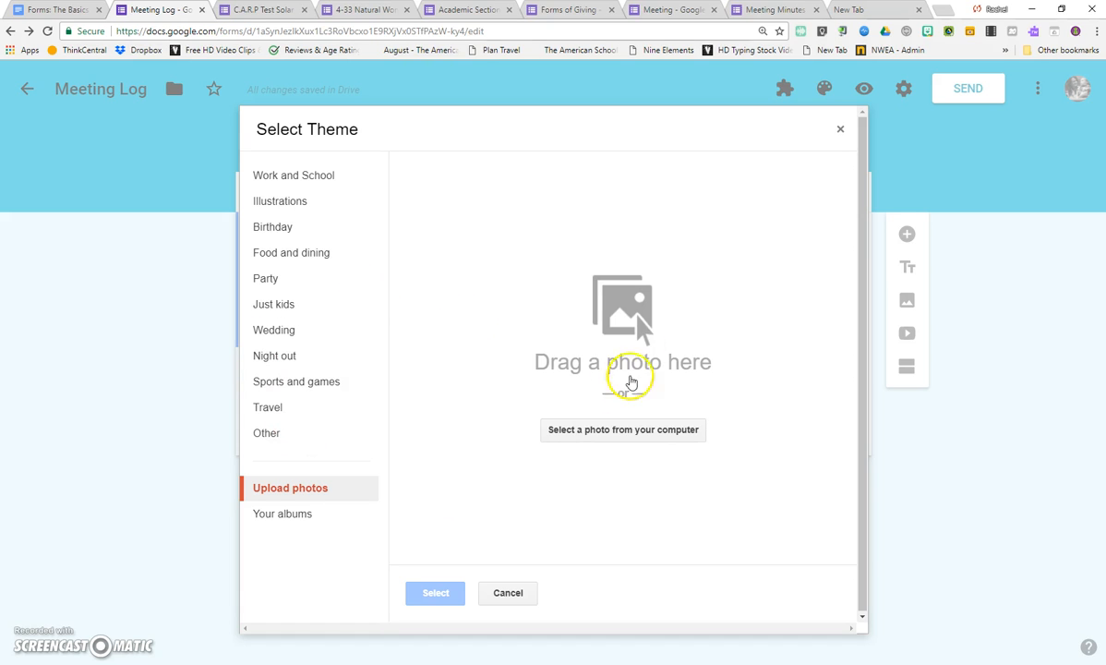
# Pick the antique world map photo from a September 4, 2017 album among your own albums as the theme image.
pyautogui.click(293, 518)
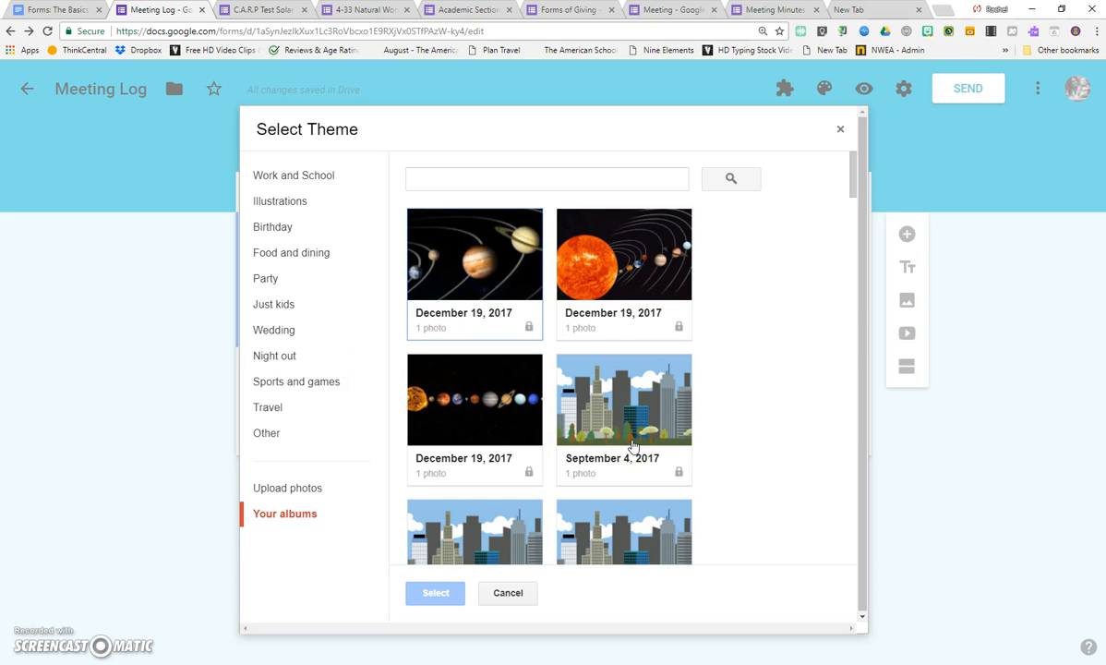
pyautogui.scroll(-8, 632, 388)
pyautogui.scroll(-3, 631, 380)
pyautogui.scroll(2, 631, 380)
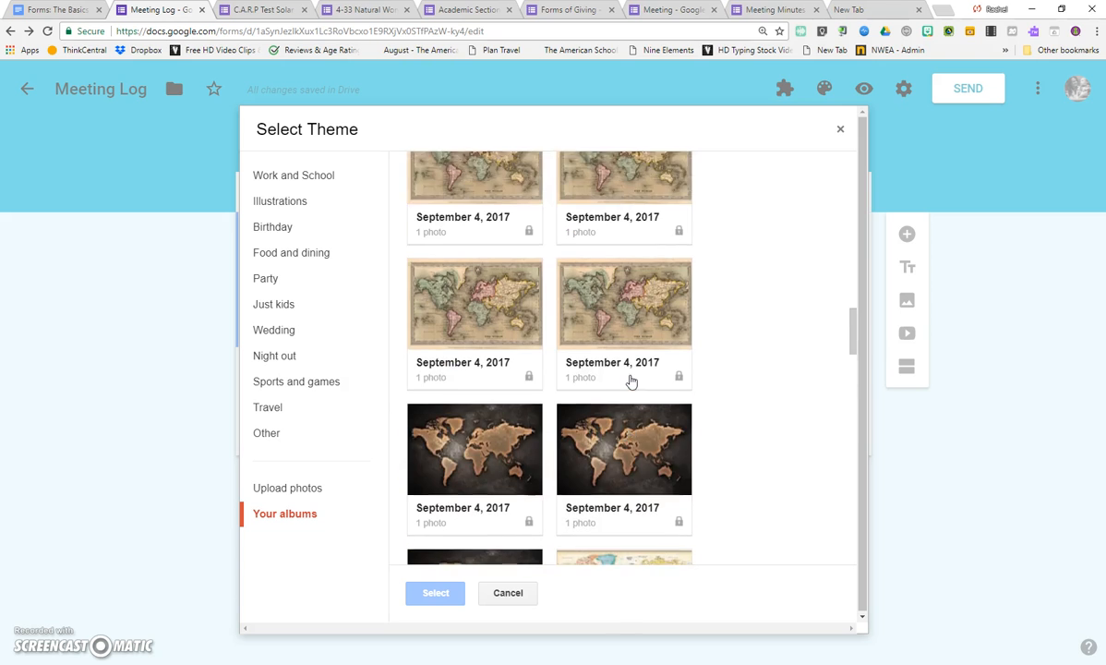
pyautogui.scroll(2, 630, 378)
pyautogui.scroll(1, 576, 374)
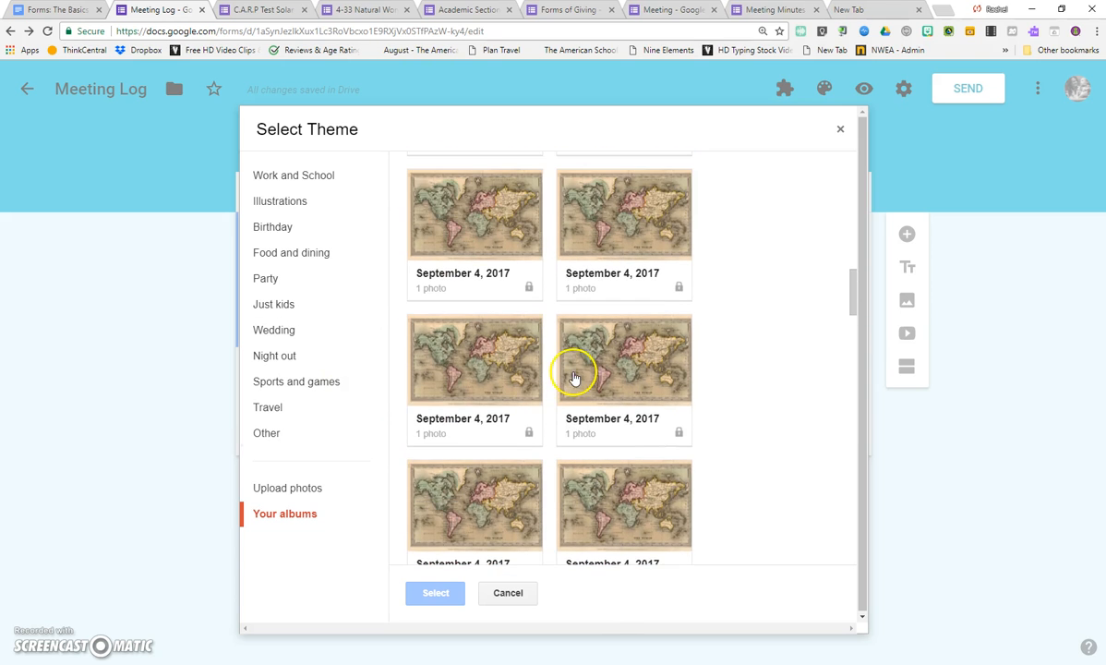
pyautogui.click(448, 385)
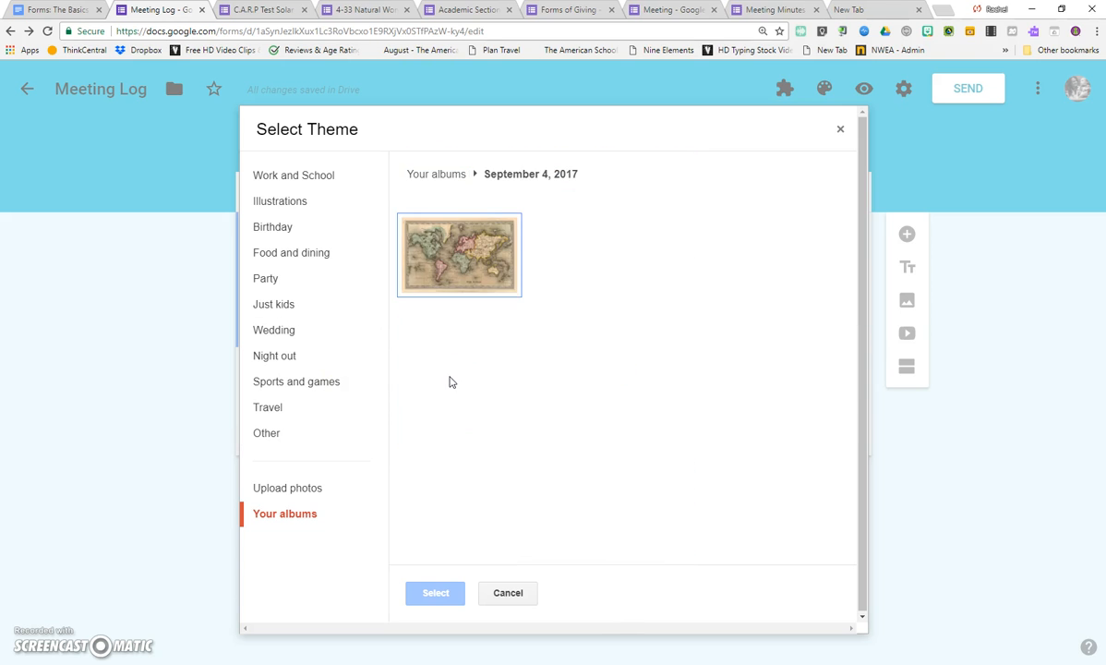
pyautogui.click(445, 255)
# Crop the map to a full-width band across its upper middle and apply it as the form's theme.
pyautogui.moveTo(465, 327); pyautogui.dragTo(410, 314)
pyautogui.moveTo(783, 314); pyautogui.dragTo(840, 299)
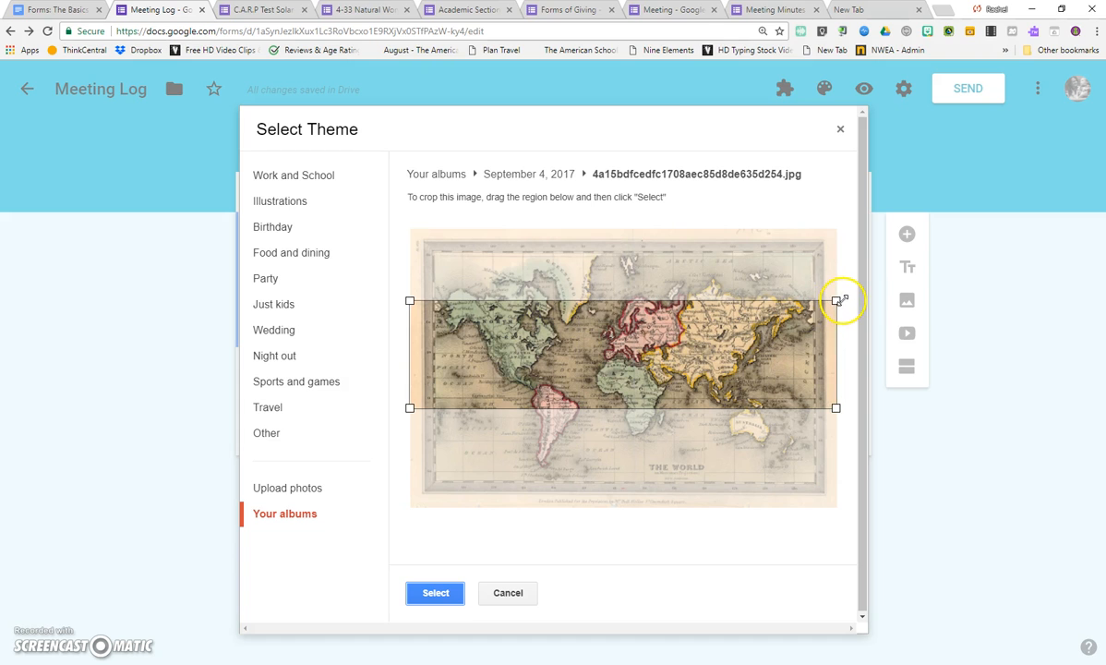
pyautogui.moveTo(580, 347)
pyautogui.mouseDown()
pyautogui.moveTo(579, 304)
pyautogui.moveTo(590, 336)
pyautogui.mouseUp()
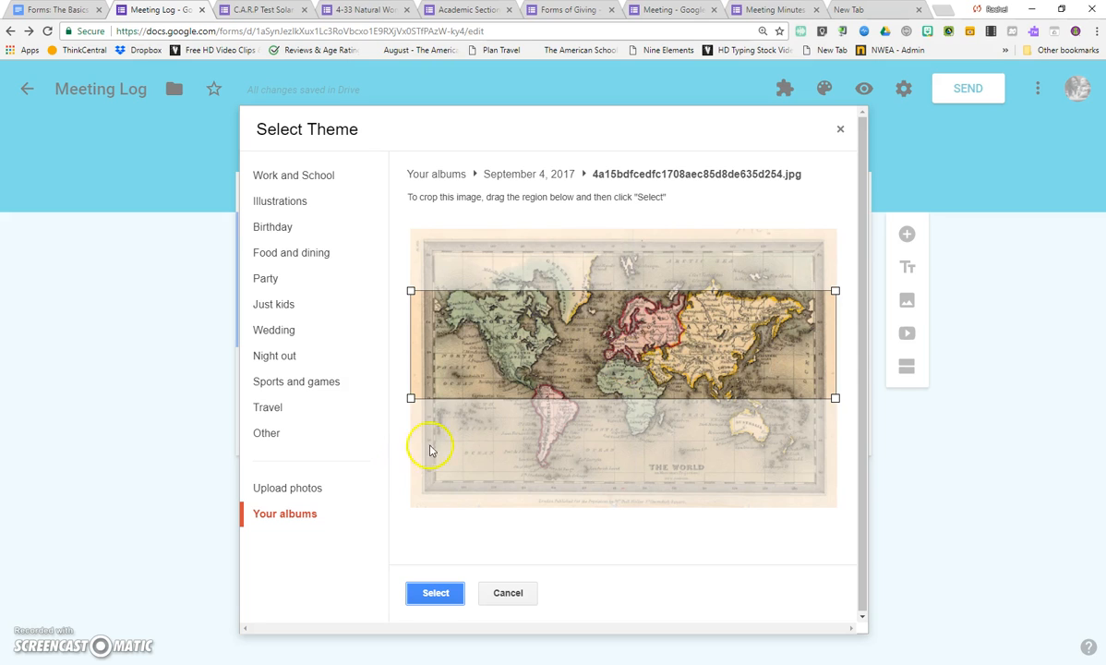
pyautogui.moveTo(410, 402)
pyautogui.mouseDown()
pyautogui.moveTo(452, 382)
pyautogui.moveTo(588, 363)
pyautogui.moveTo(458, 417)
pyautogui.moveTo(424, 418)
pyautogui.mouseUp()
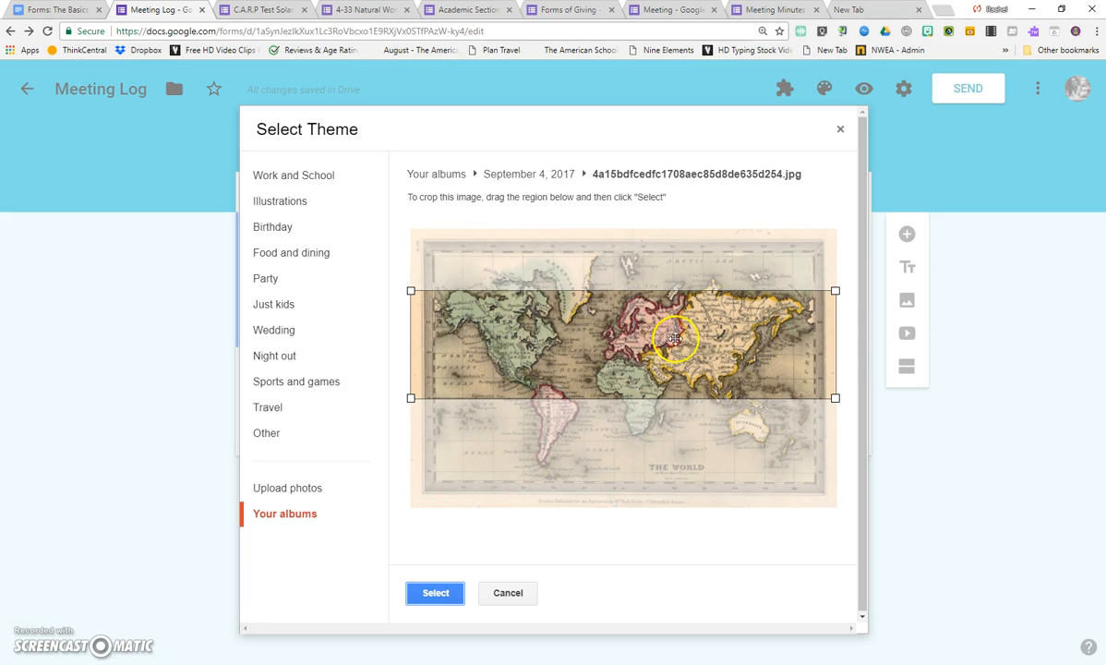
pyautogui.click(449, 587)
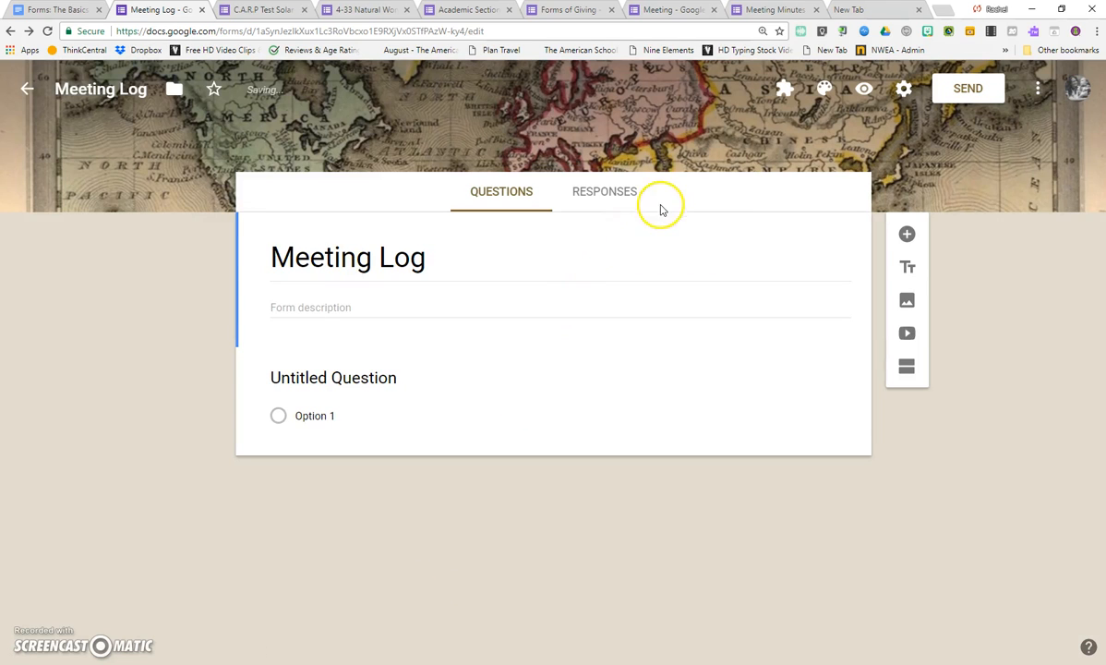
# In the form settings, turn on collecting email addresses without response receipts and remove the restriction to American School Foundation of Guadalajara users.
pyautogui.click(904, 91)
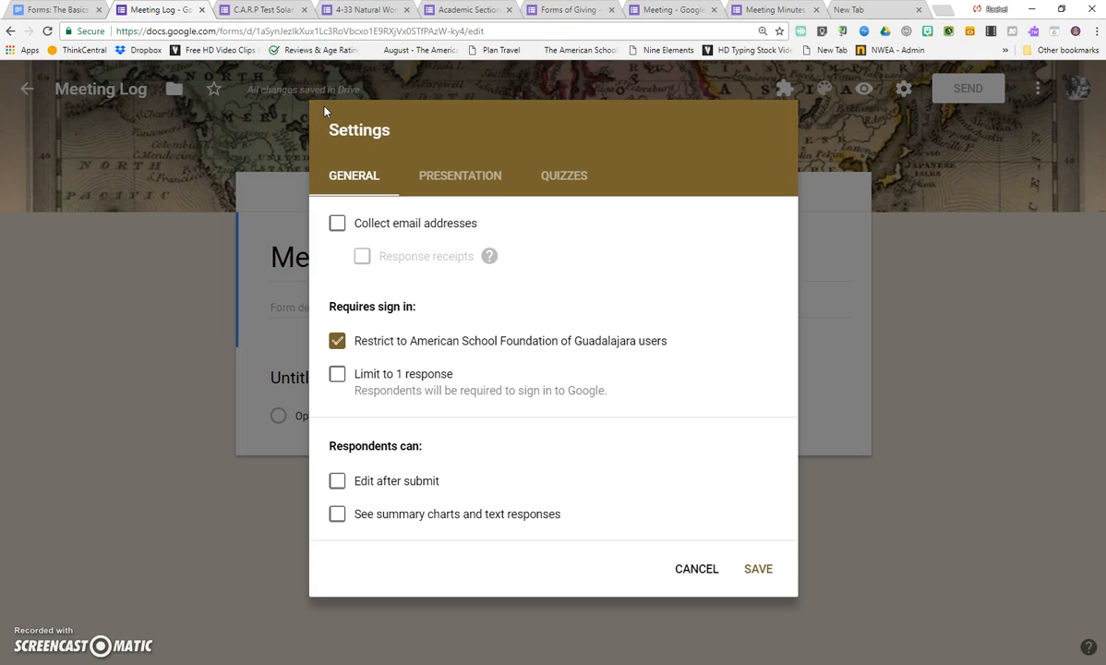
pyautogui.click(336, 226)
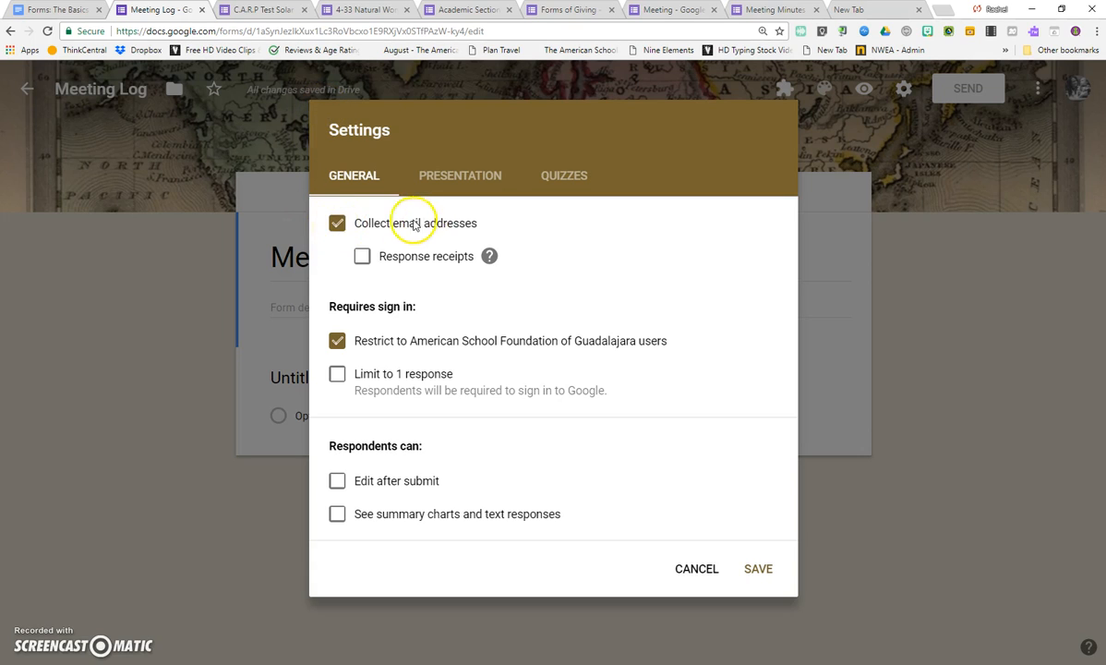
pyautogui.click(361, 255)
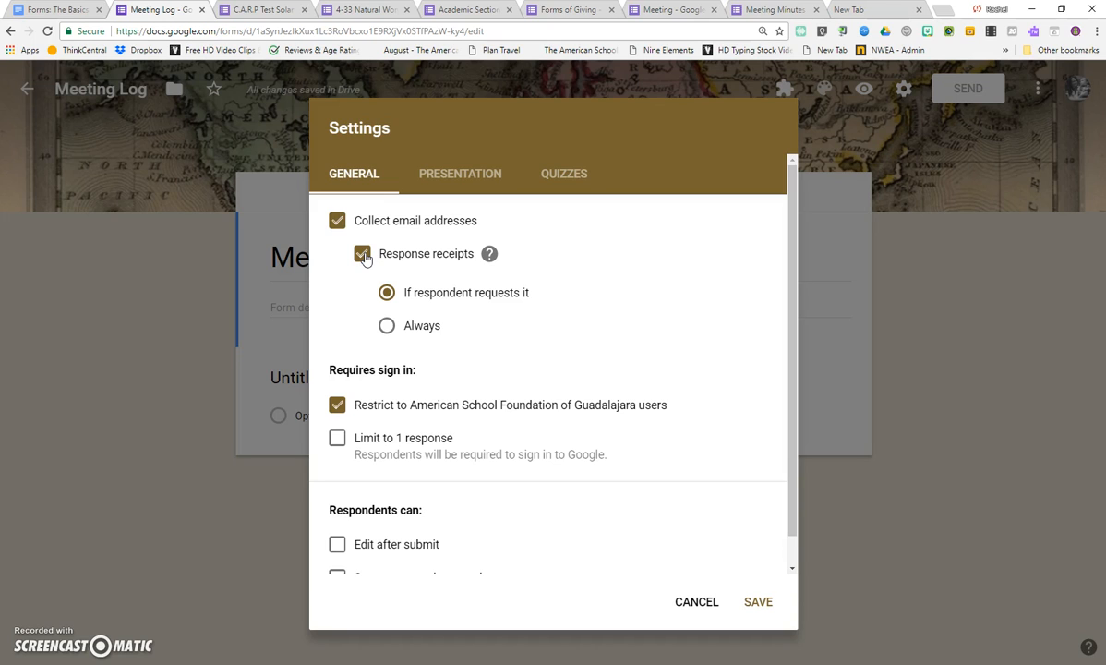
pyautogui.click(363, 257)
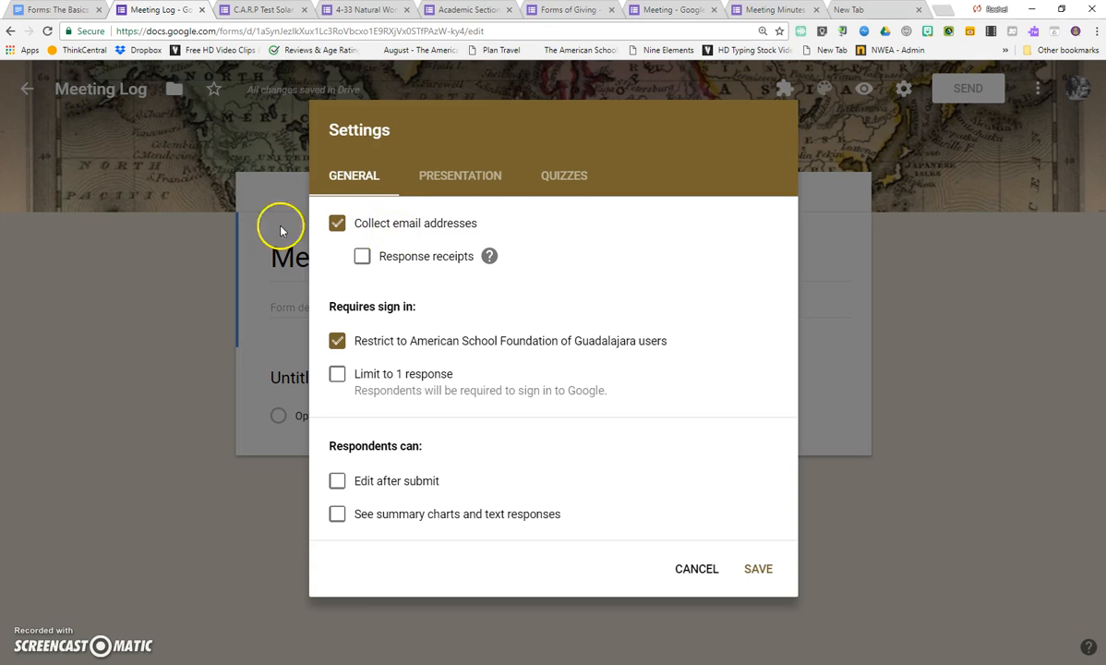
pyautogui.click(338, 342)
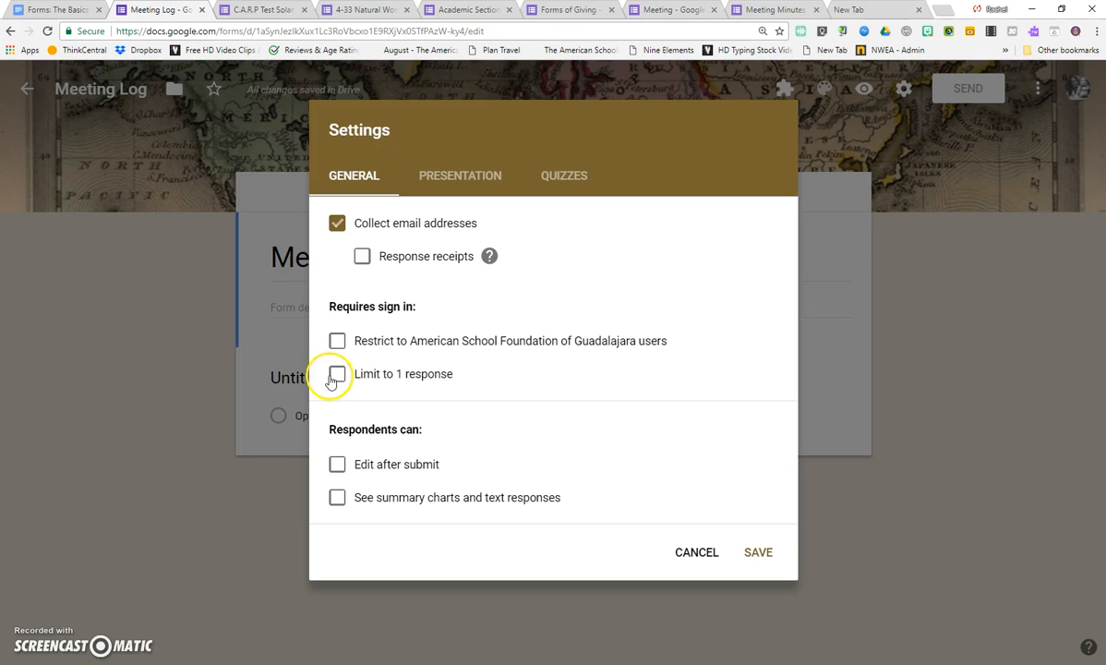
# Try the limit to 1 response, edit after submit, and summary charts options, switching each back off.
pyautogui.click(337, 375)
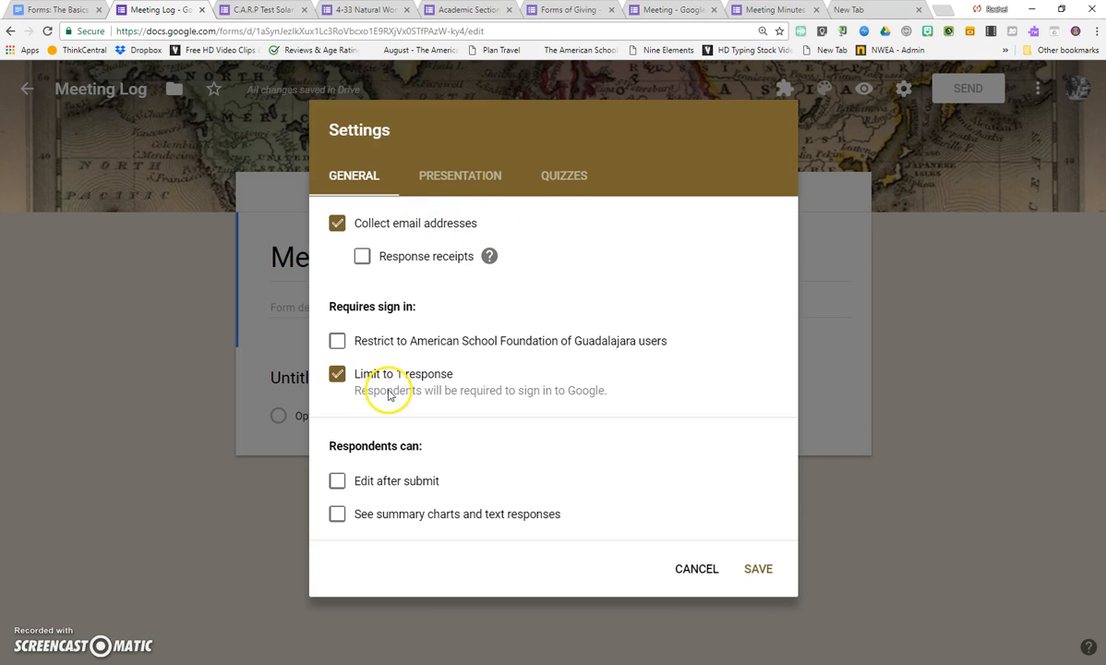
pyautogui.click(338, 373)
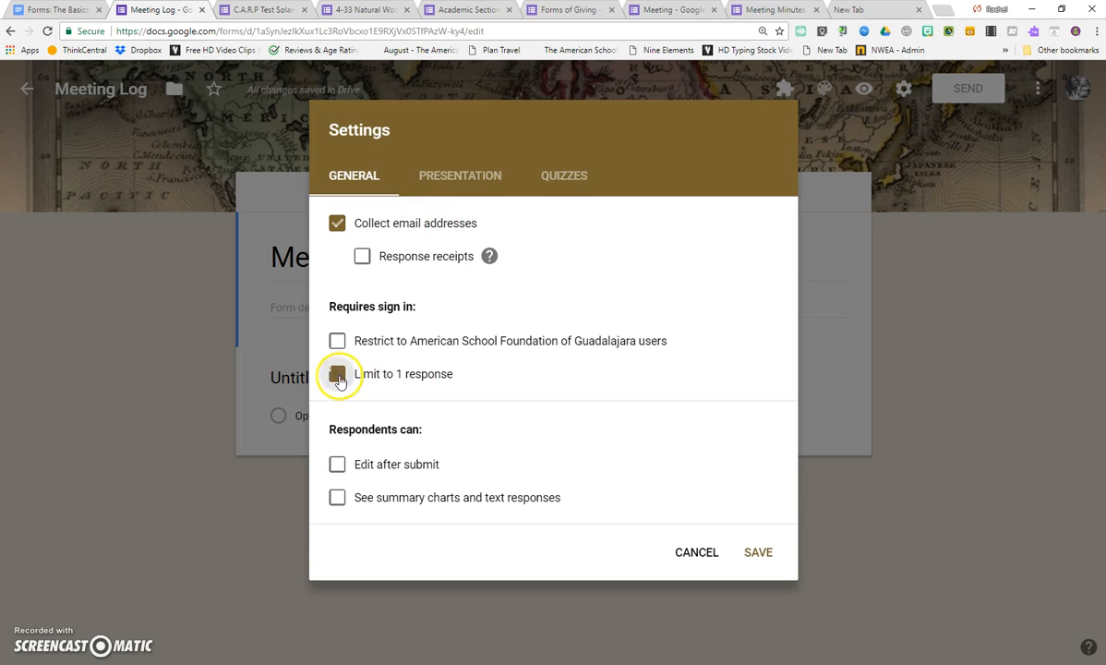
pyautogui.click(338, 466)
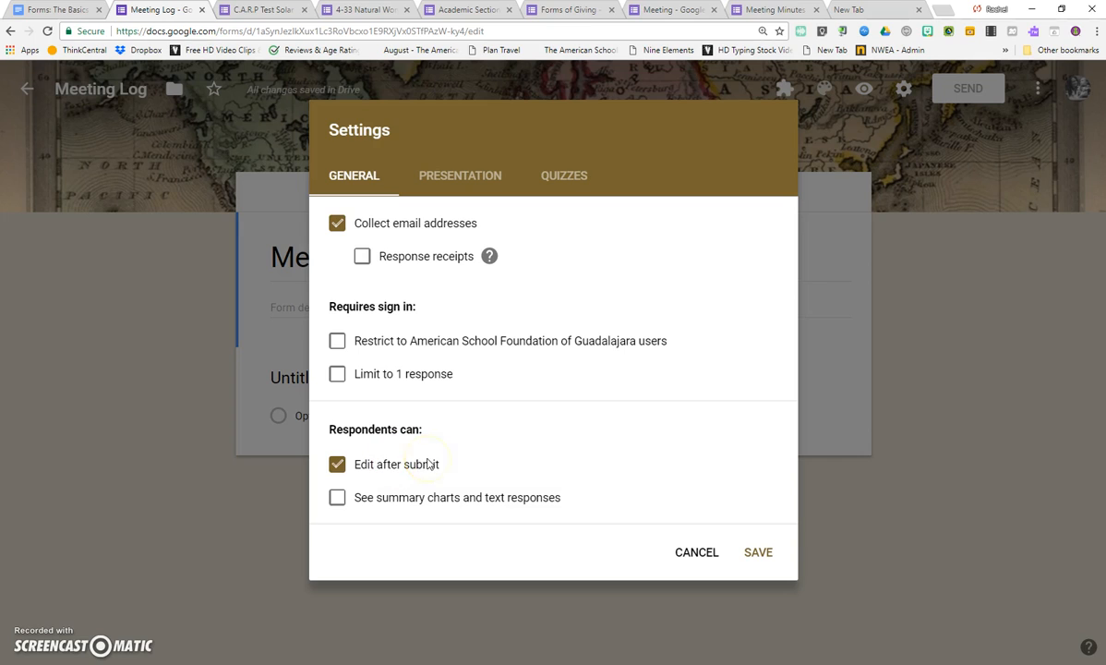
pyautogui.click(337, 497)
pyautogui.click(334, 462)
pyautogui.click(338, 499)
# Try the progress bar, shuffled question order, and submit-another-response link presentation options, switching each back off.
pyautogui.click(477, 182)
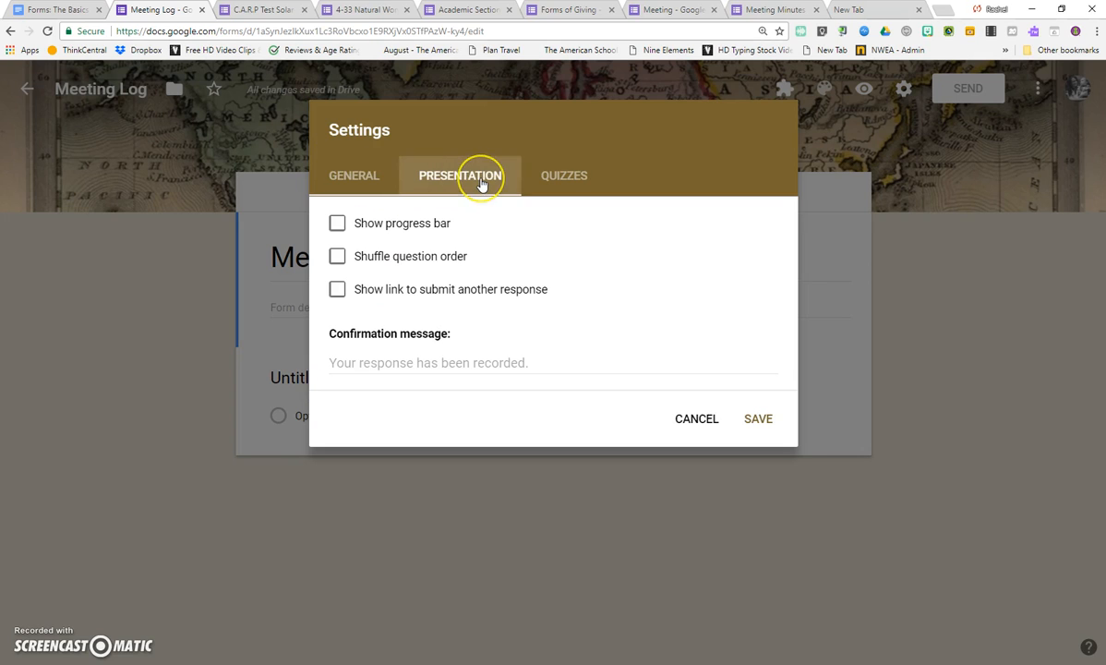
pyautogui.click(337, 223)
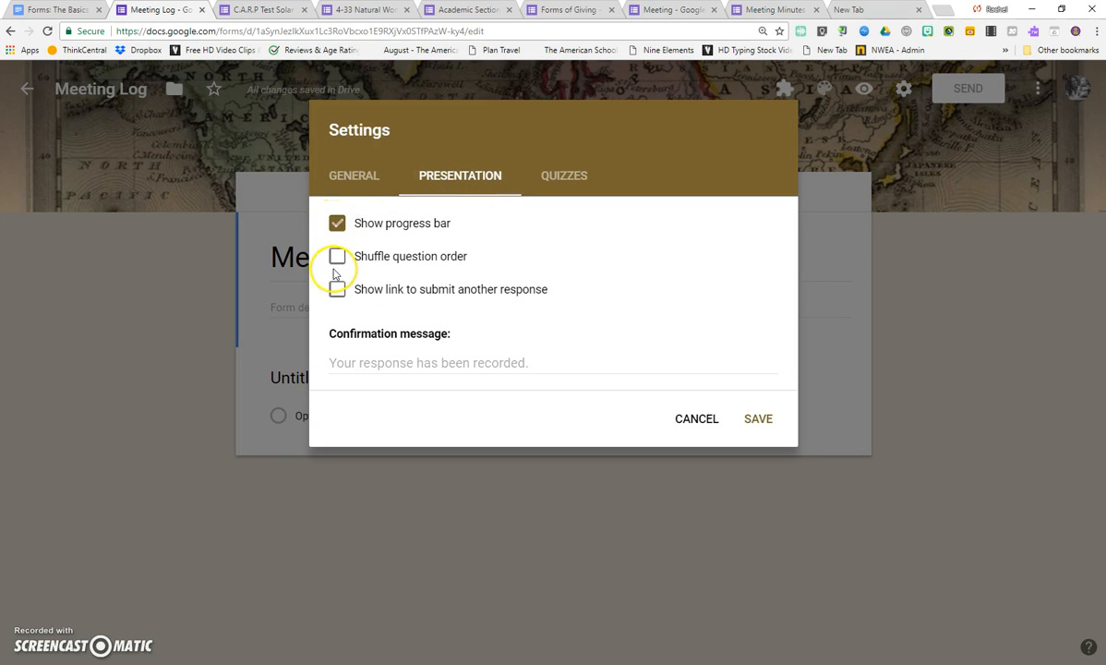
pyautogui.click(336, 223)
pyautogui.click(337, 255)
pyautogui.click(338, 224)
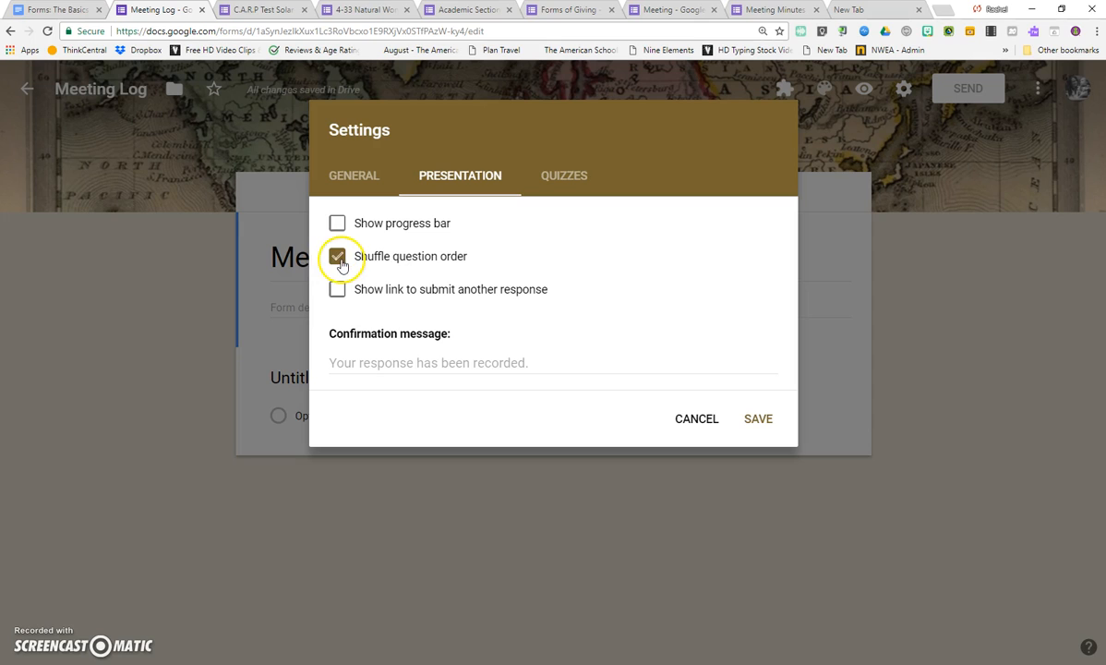
pyautogui.click(338, 290)
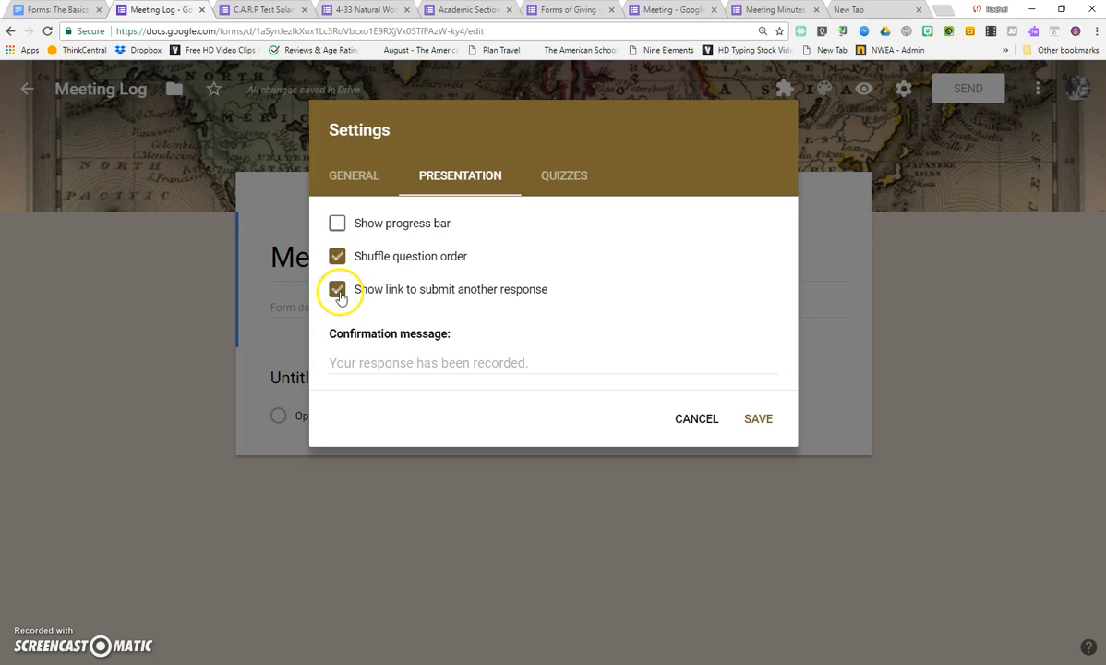
pyautogui.click(337, 256)
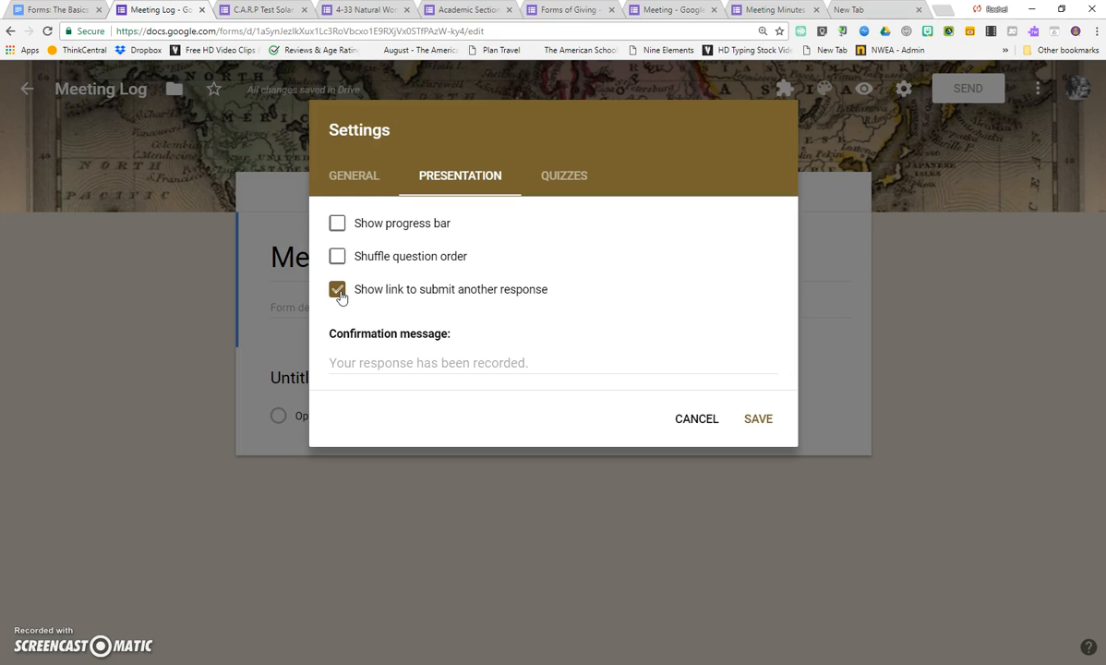
pyautogui.click(337, 289)
pyautogui.click(366, 360)
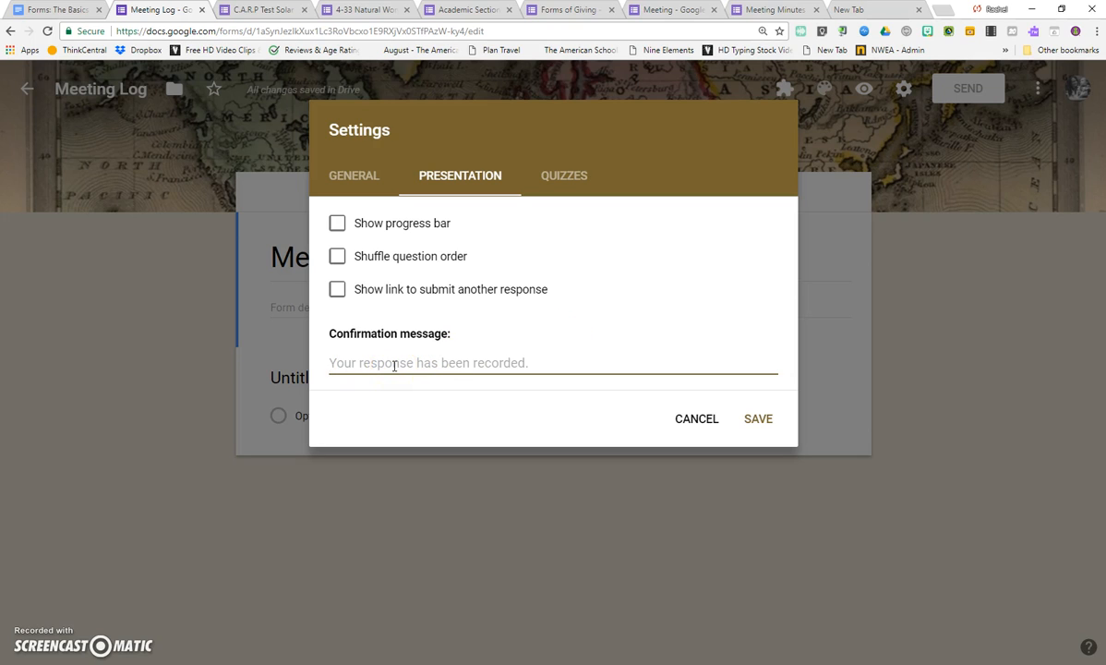
pyautogui.click(452, 365)
pyautogui.write('Thank you for filling out this form.  Check out www.asfg.mx for more information.')
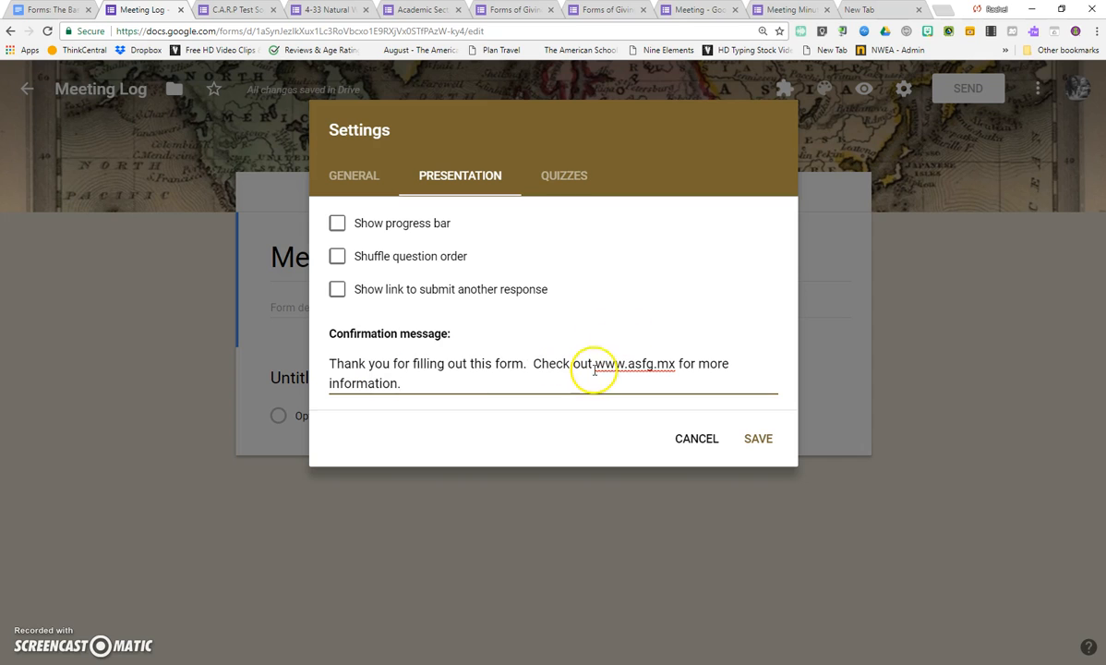
pyautogui.moveTo(596, 366); pyautogui.dragTo(675, 365)
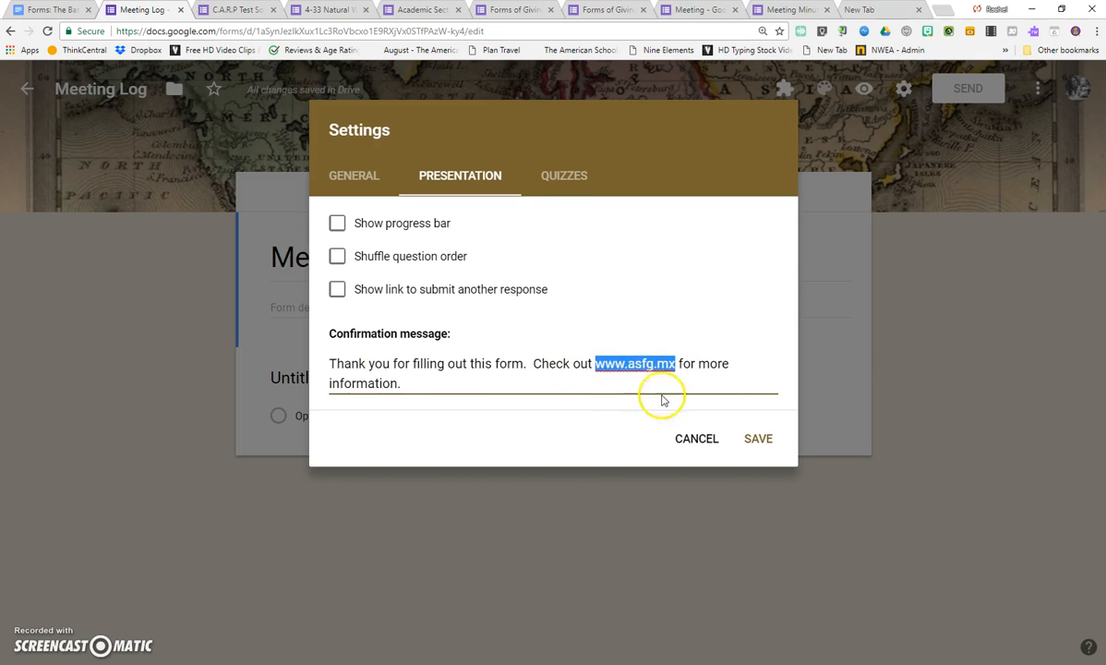
pyautogui.click(614, 315)
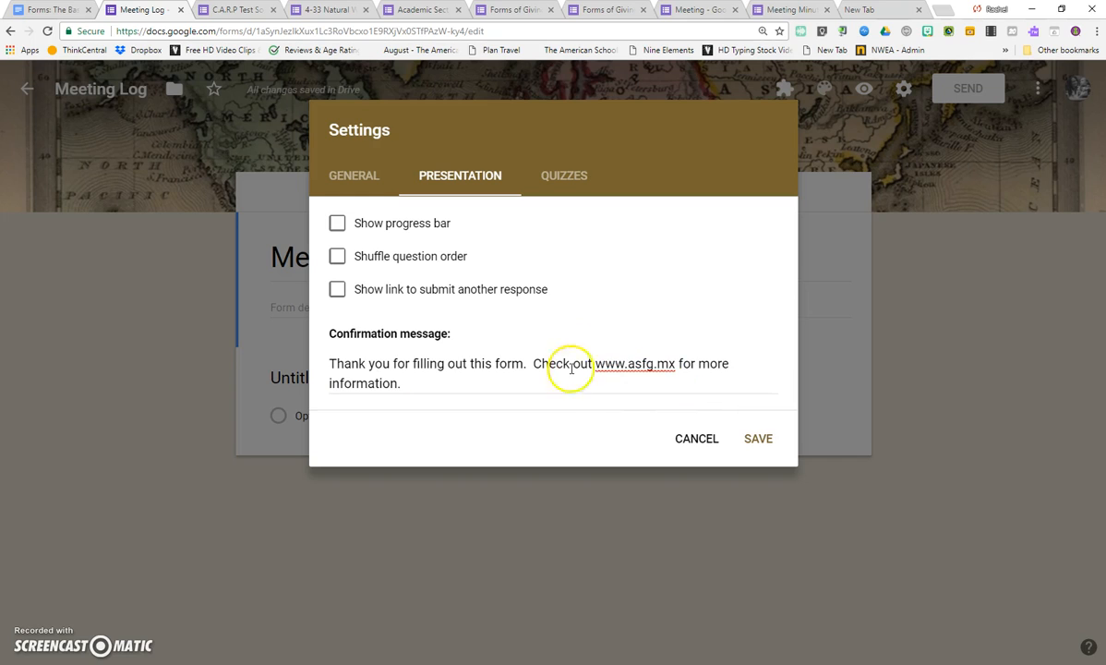
pyautogui.click(622, 374)
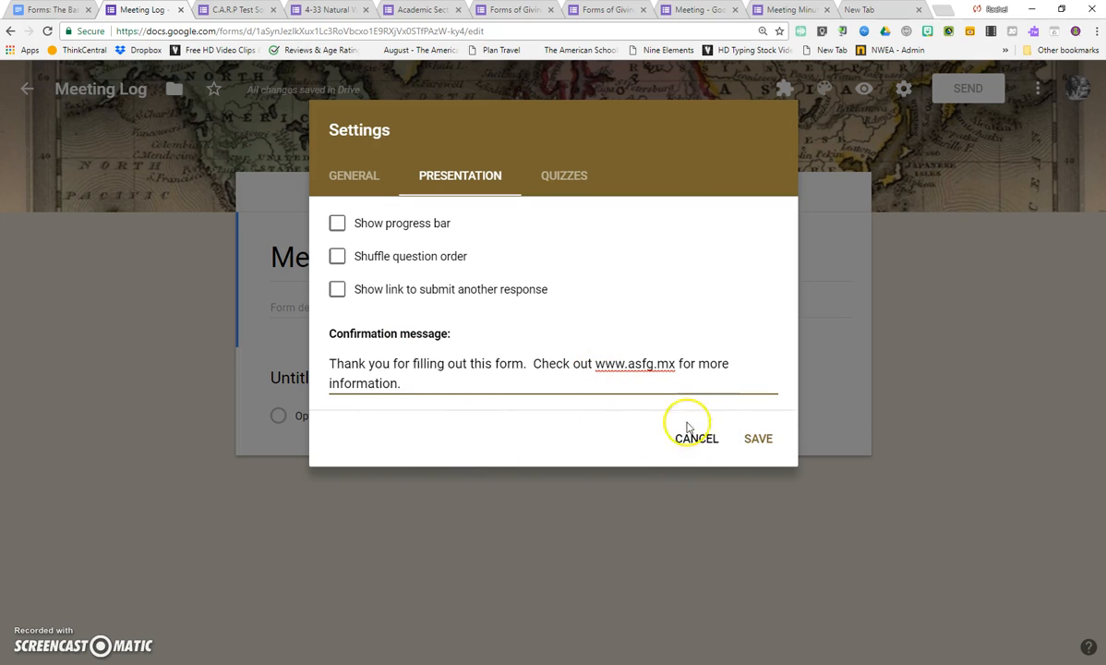
# Make the form a quiz with its default quiz options and save the settings.
pyautogui.click(546, 175)
pyautogui.click(348, 229)
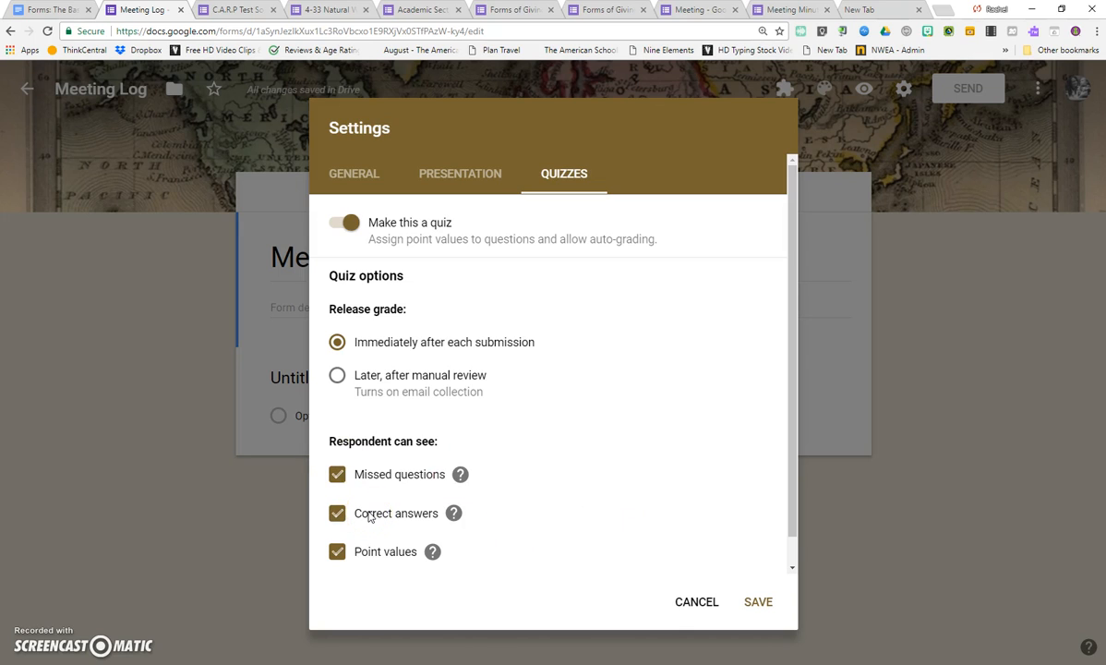
pyautogui.click(758, 601)
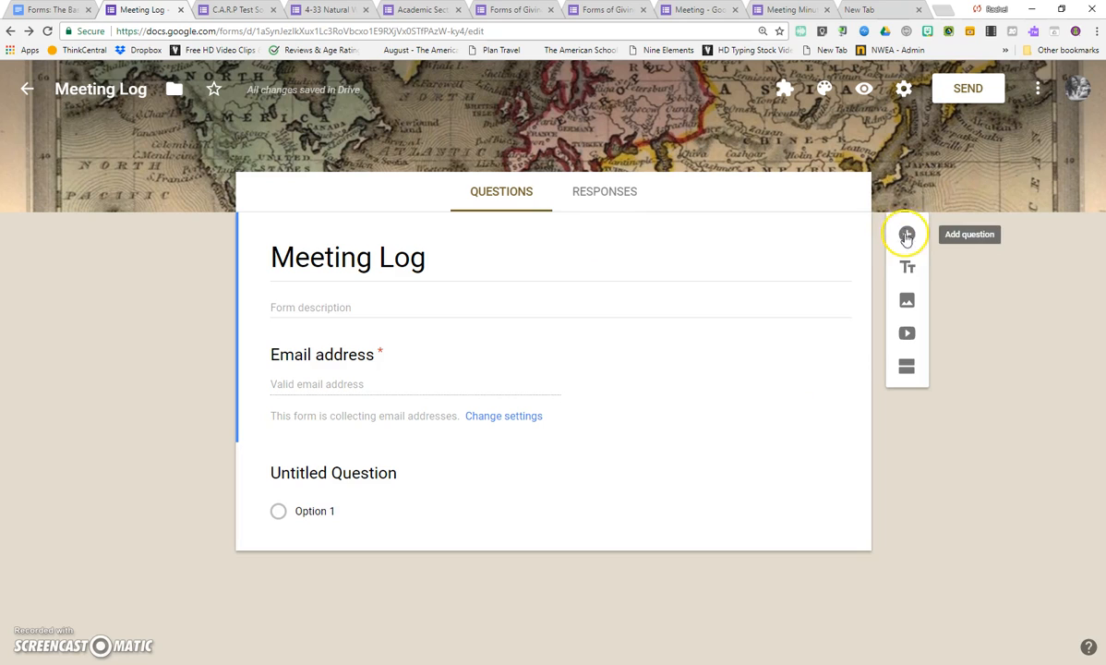
# Add a new question below the email address field and review the available question types, keeping multiple choice.
pyautogui.click(904, 379)
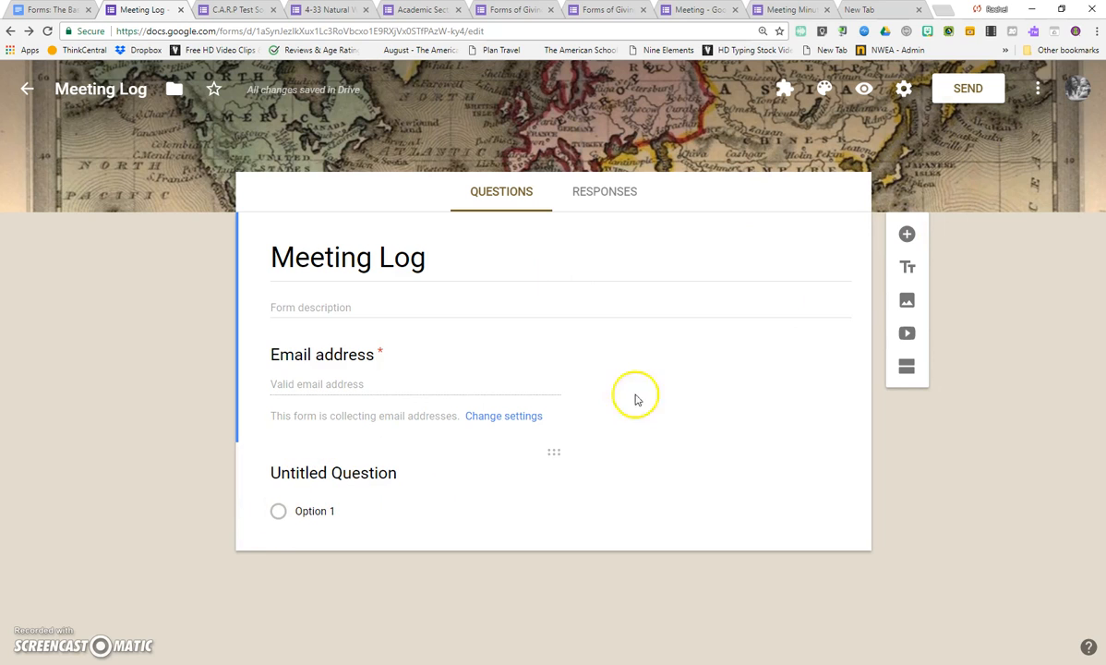
pyautogui.click(906, 234)
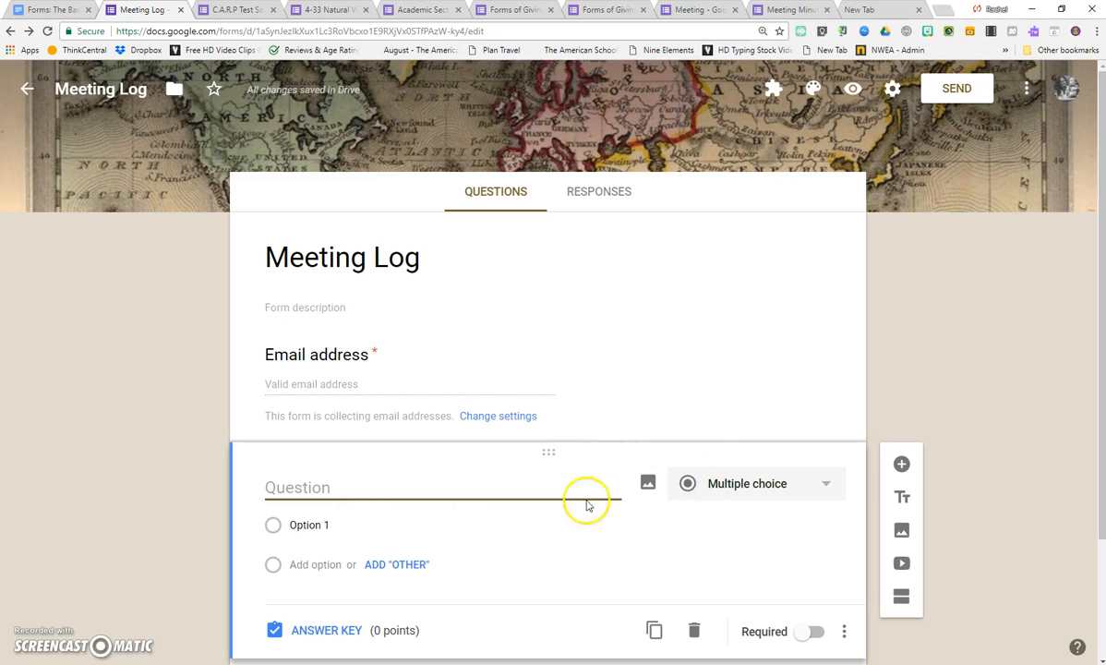
pyautogui.click(713, 486)
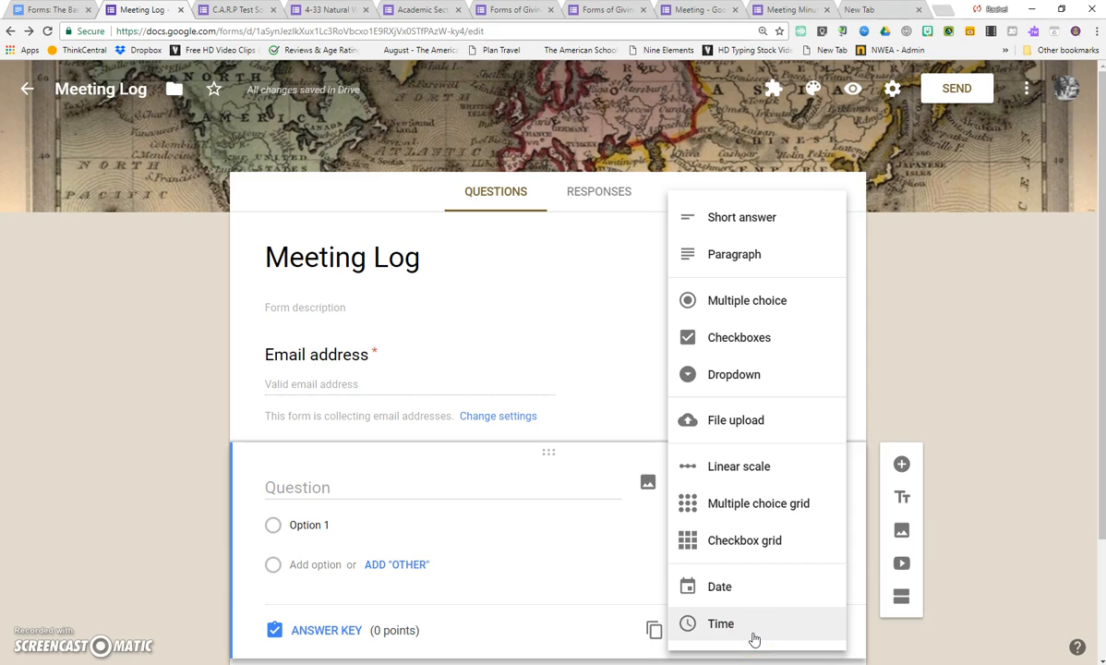
pyautogui.click(964, 425)
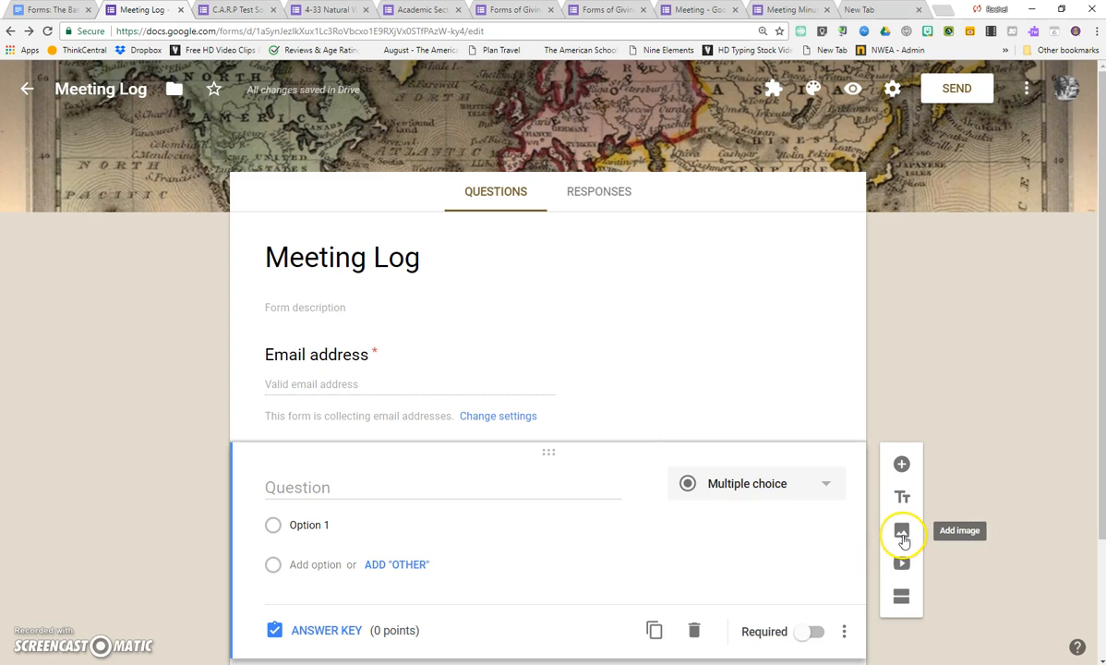
# Open the 4-33 Natural Wonders form and examine how images and a video are placed among its questions.
pyautogui.click(231, 10)
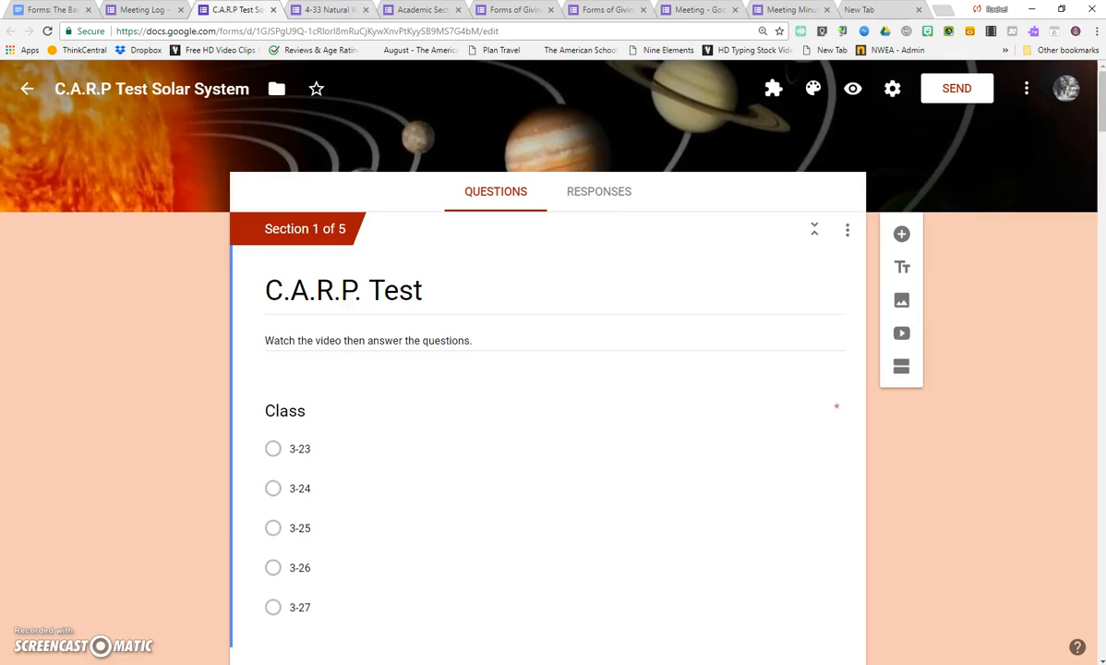
pyautogui.click(325, 9)
pyautogui.scroll(-12, 630, 468)
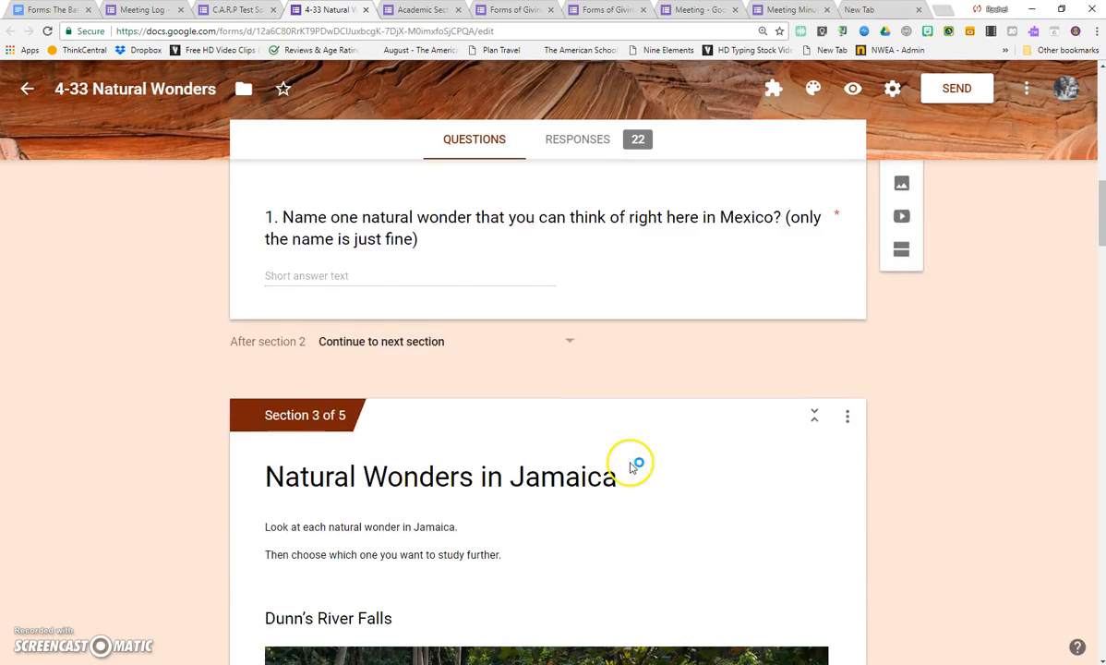
pyautogui.scroll(1, 630, 468)
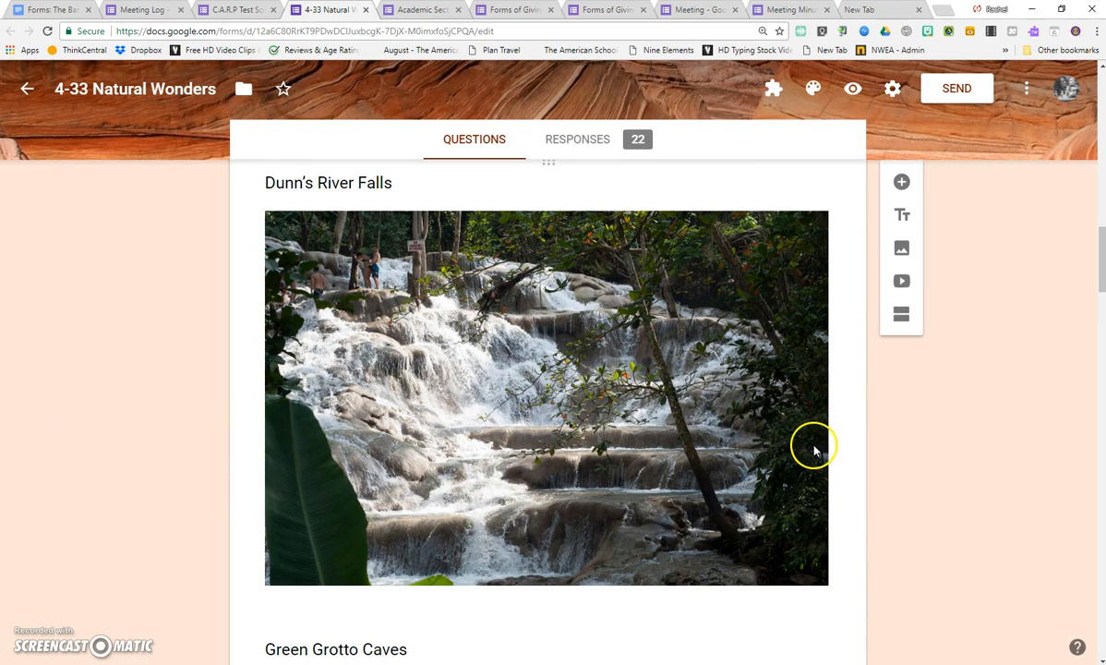
pyautogui.scroll(-9, 831, 452)
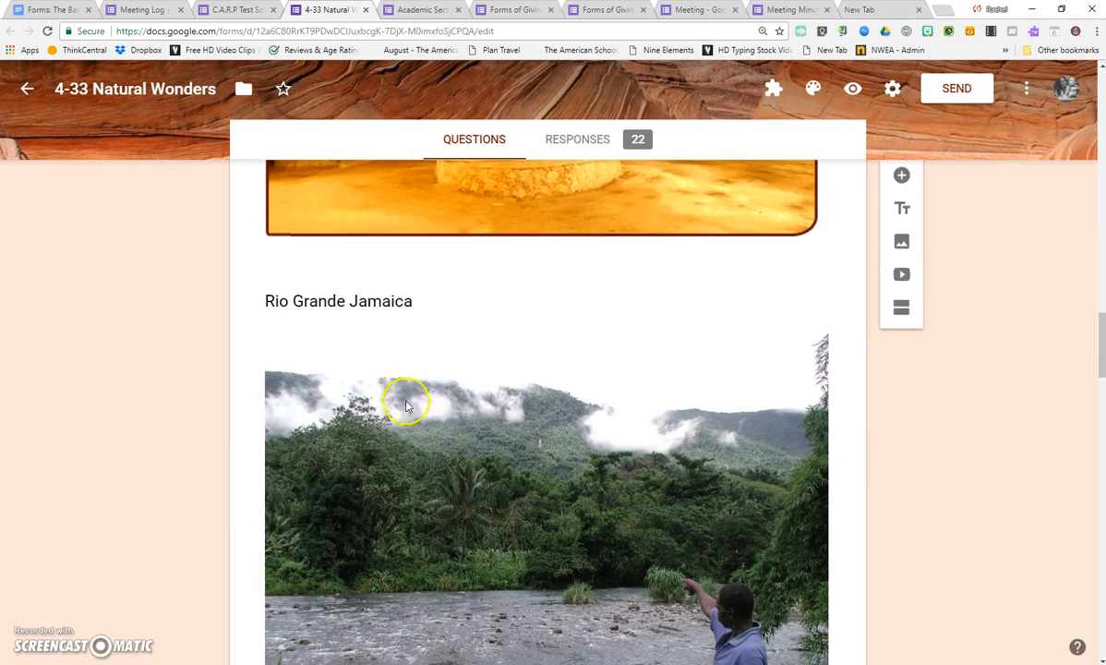
pyautogui.scroll(-3, 420, 411)
pyautogui.scroll(1, 663, 378)
pyautogui.scroll(20, 556, 444)
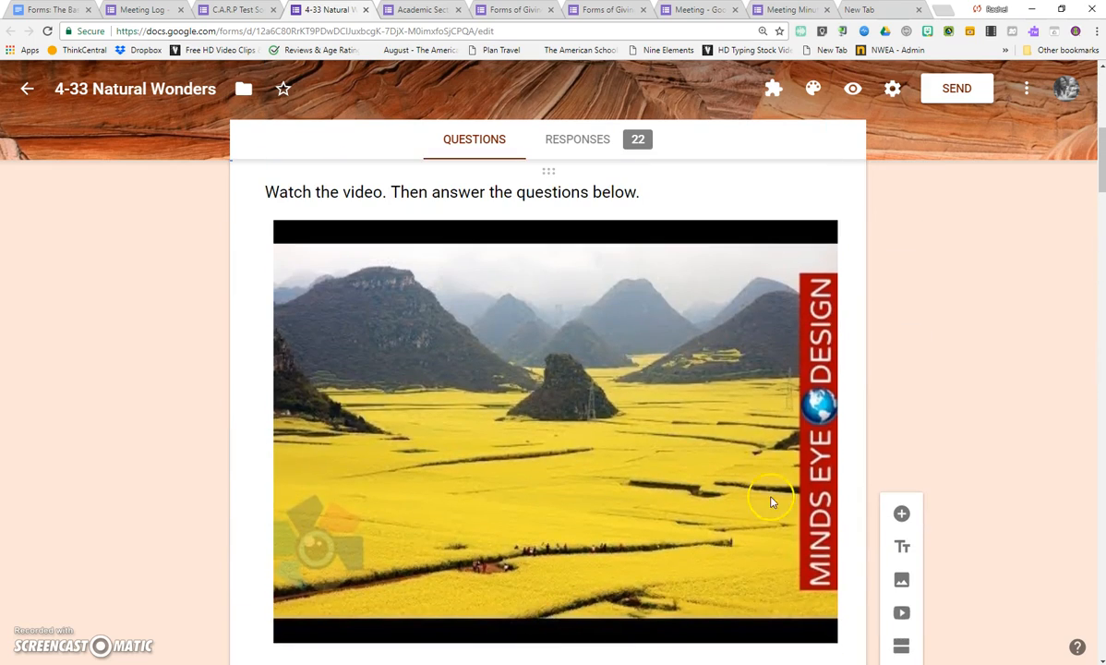
pyautogui.scroll(-2, 858, 563)
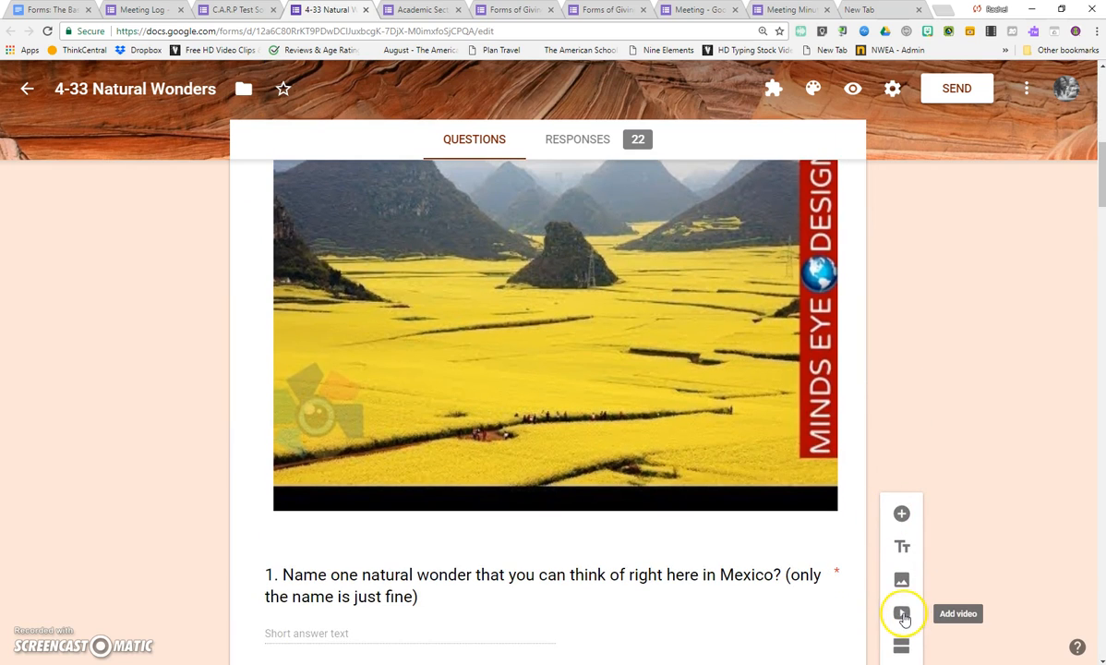
pyautogui.scroll(1, 263, 298)
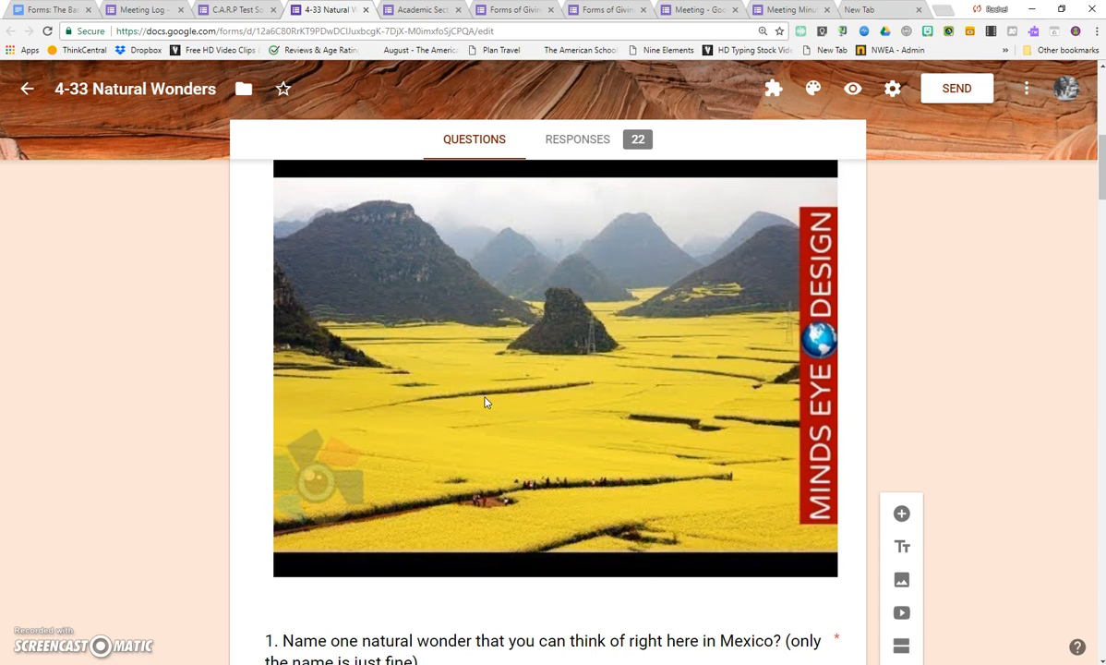
# Return to the Meeting Log form and add a new section after the blank multiple-choice question.
pyautogui.hotkey('ctrl', 'shift', 'Tab')
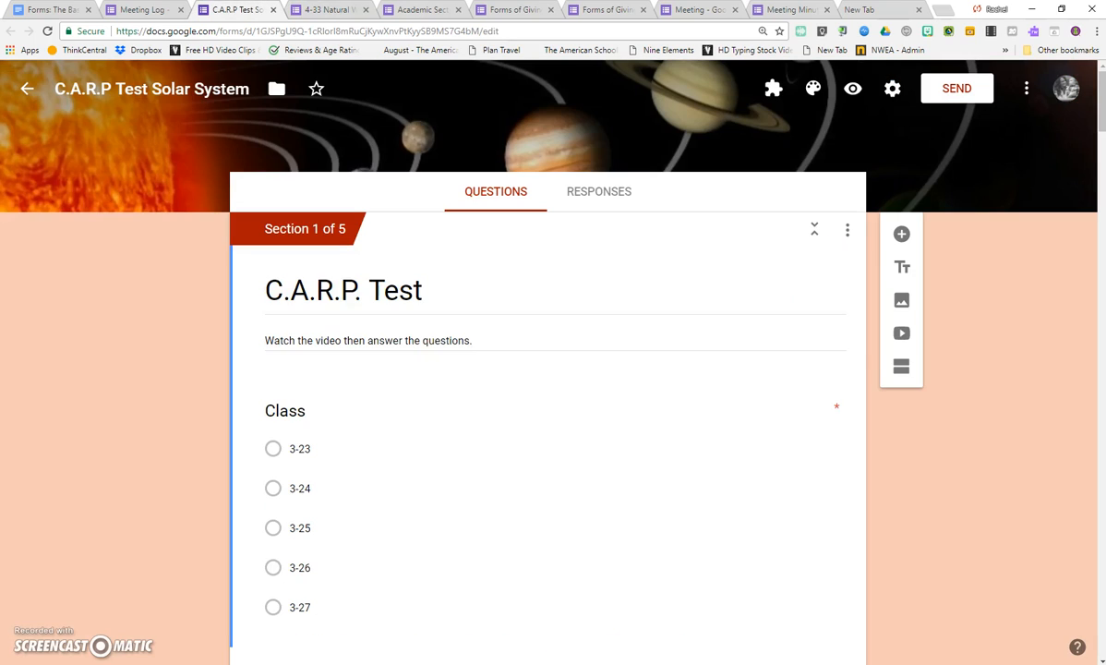
pyautogui.hotkey('ctrl', 'shift', 'Tab')
pyautogui.hotkey('ctrl', 'shift', 'Tab')
pyautogui.hotkey('ctrl', 'Tab')
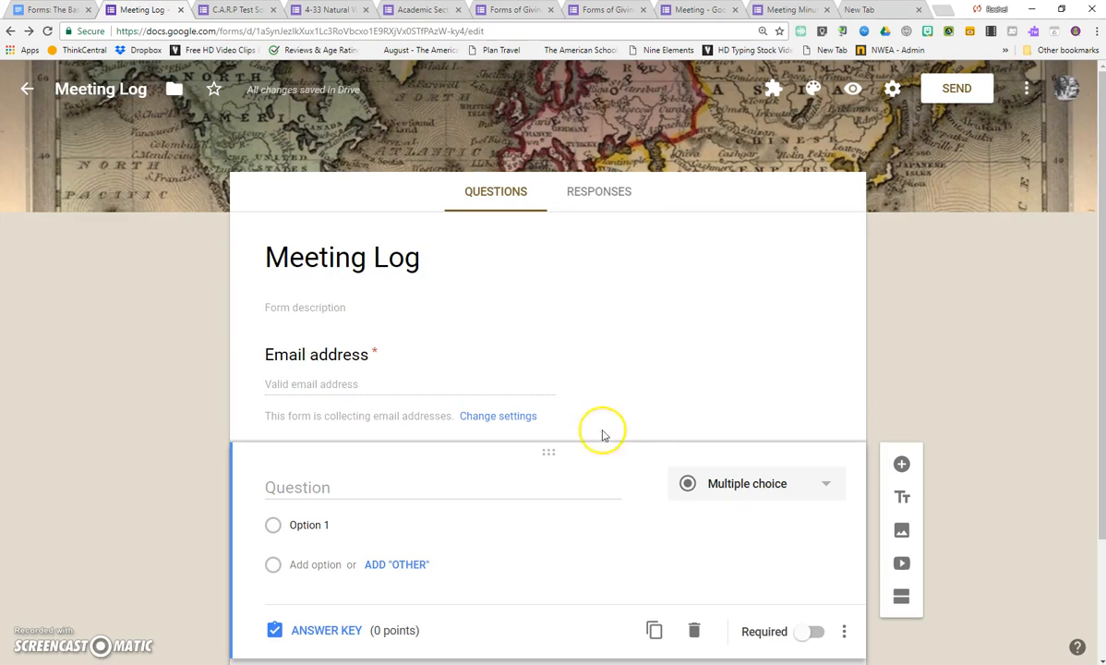
pyautogui.scroll(-2, 647, 415)
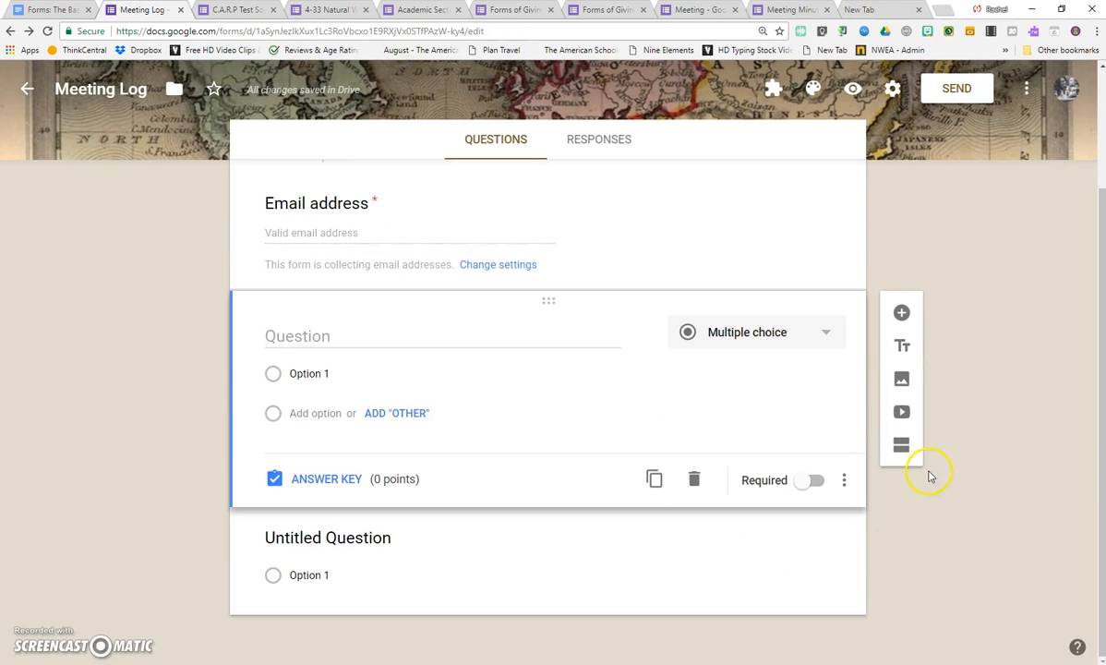
pyautogui.scroll(1, 462, 579)
pyautogui.scroll(-1, 477, 571)
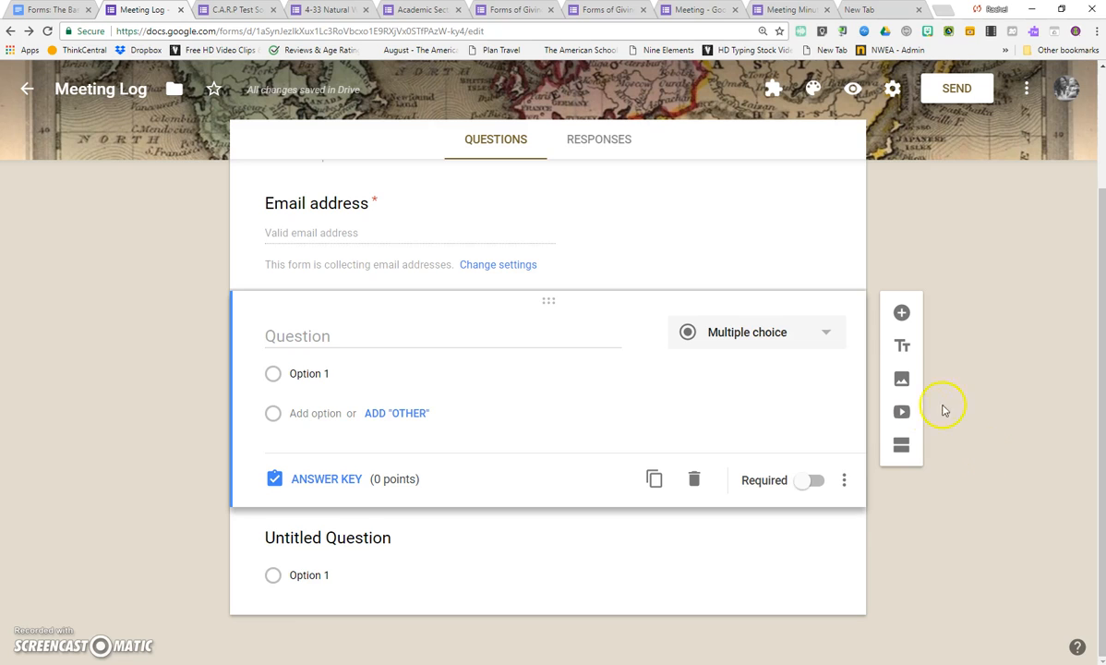
pyautogui.click(900, 453)
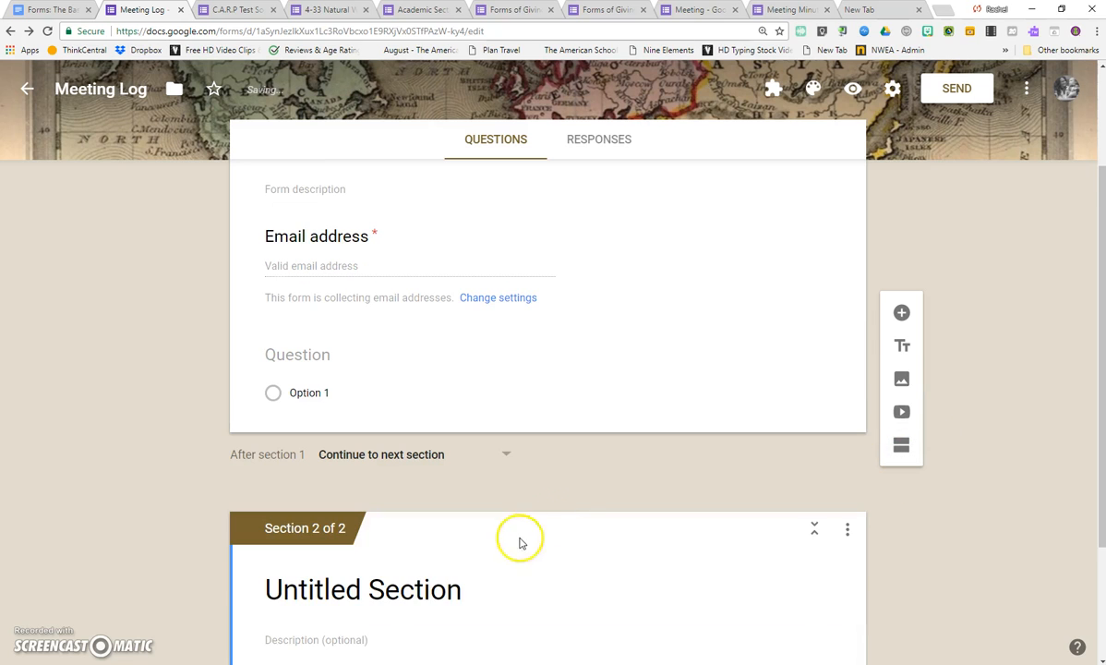
# Delete the blank multiple-choice question below the email address field in section 1.
pyautogui.scroll(1, 531, 434)
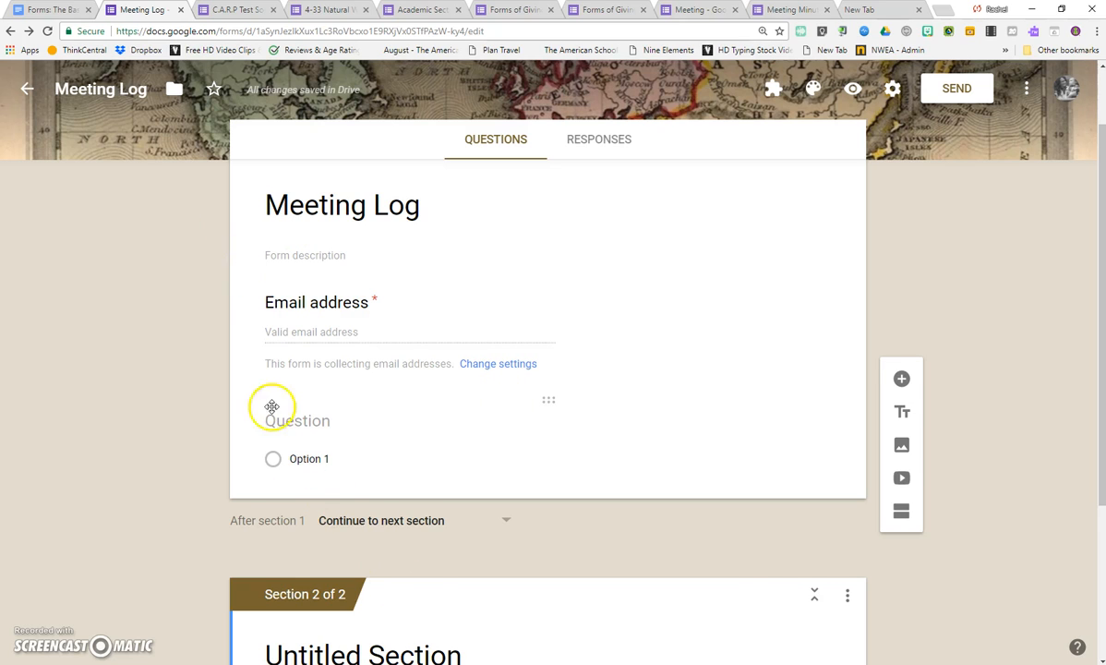
pyautogui.click(300, 421)
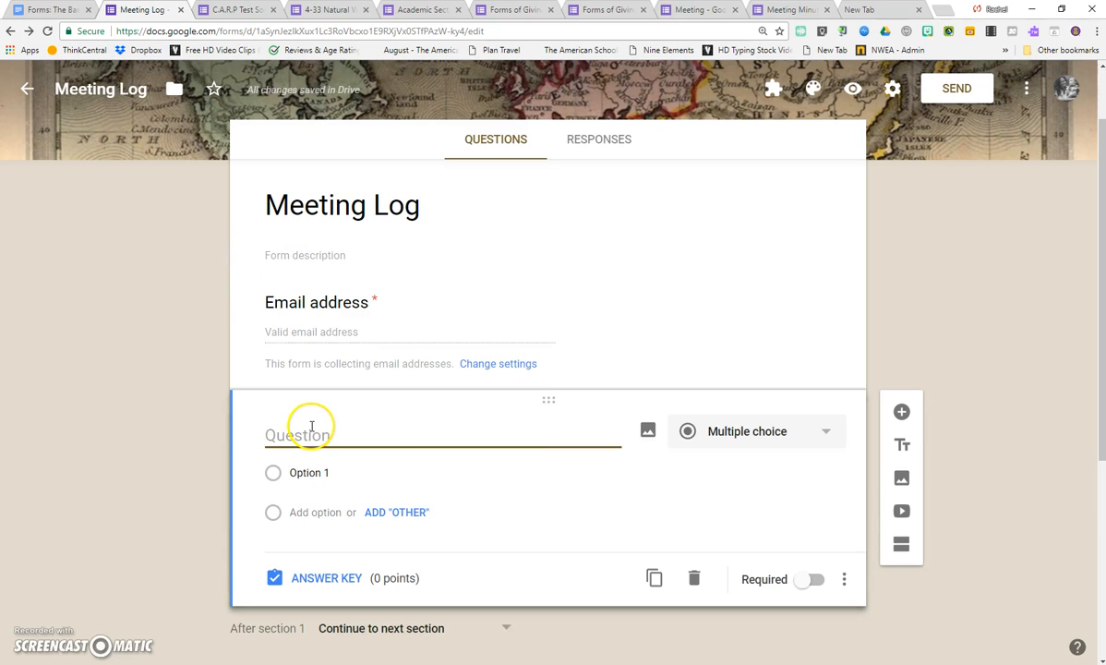
pyautogui.click(695, 578)
pyautogui.scroll(-2, 499, 406)
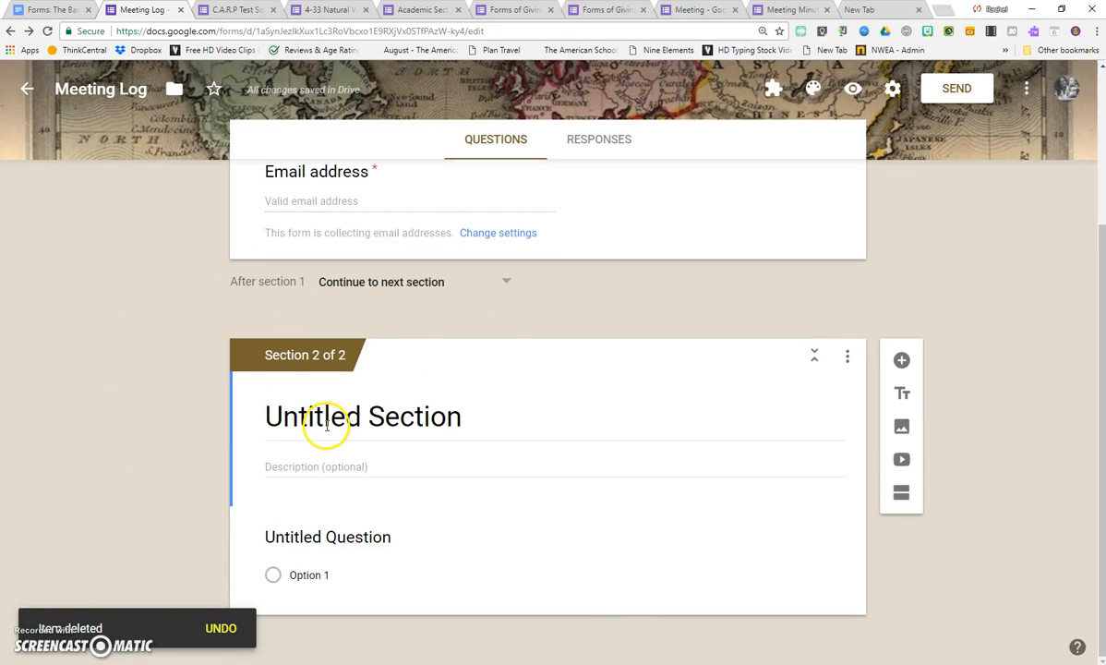
pyautogui.scroll(3, 326, 425)
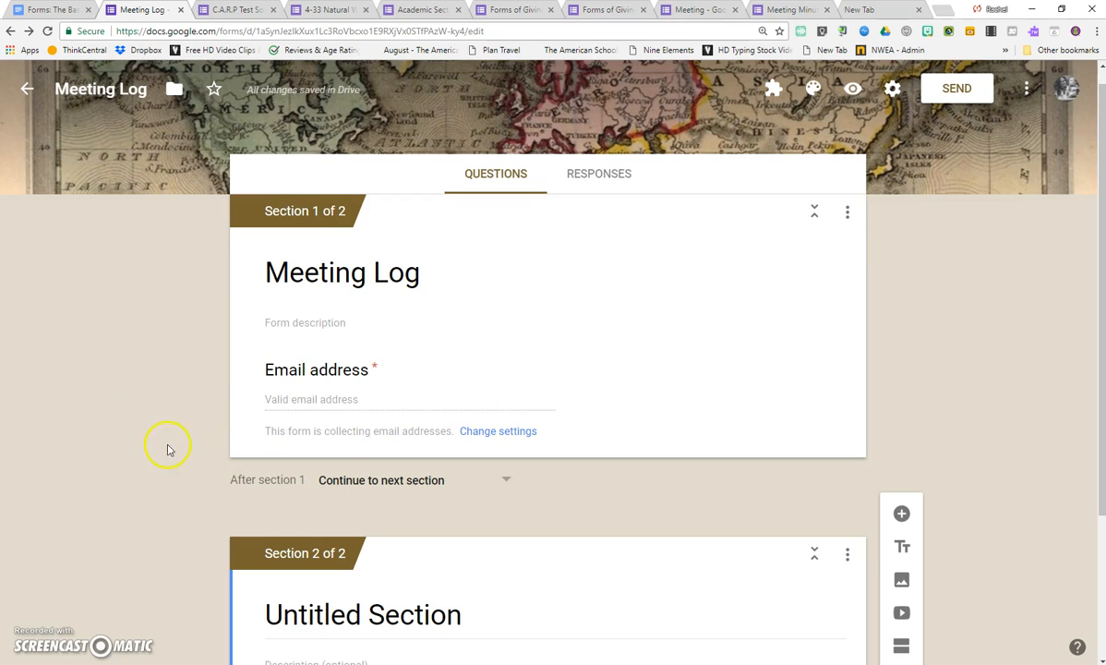
pyautogui.scroll(-2, 396, 397)
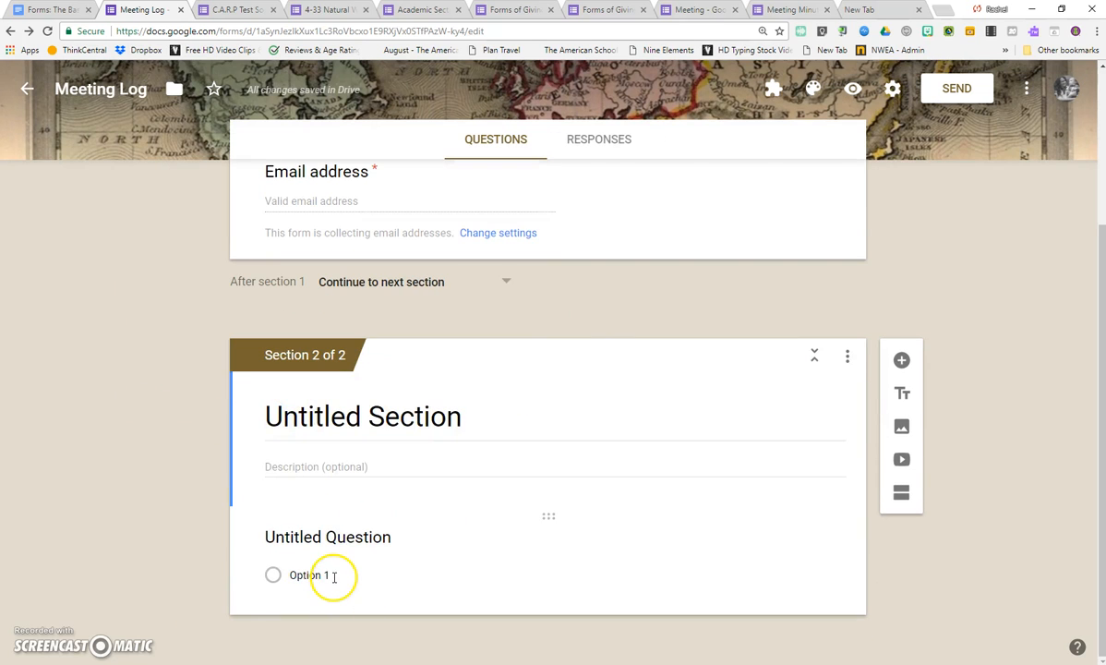
# Preview the 4-33 Natural Wonders form and examine how its sections, video and question appear to respondents.
pyautogui.click(306, 412)
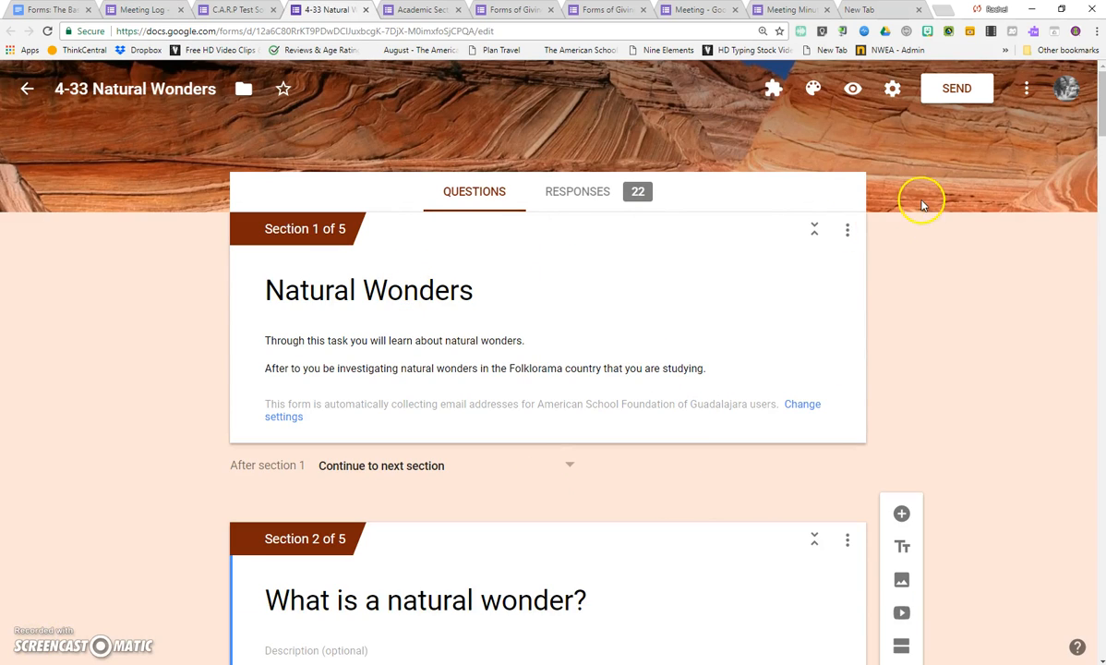
pyautogui.click(854, 91)
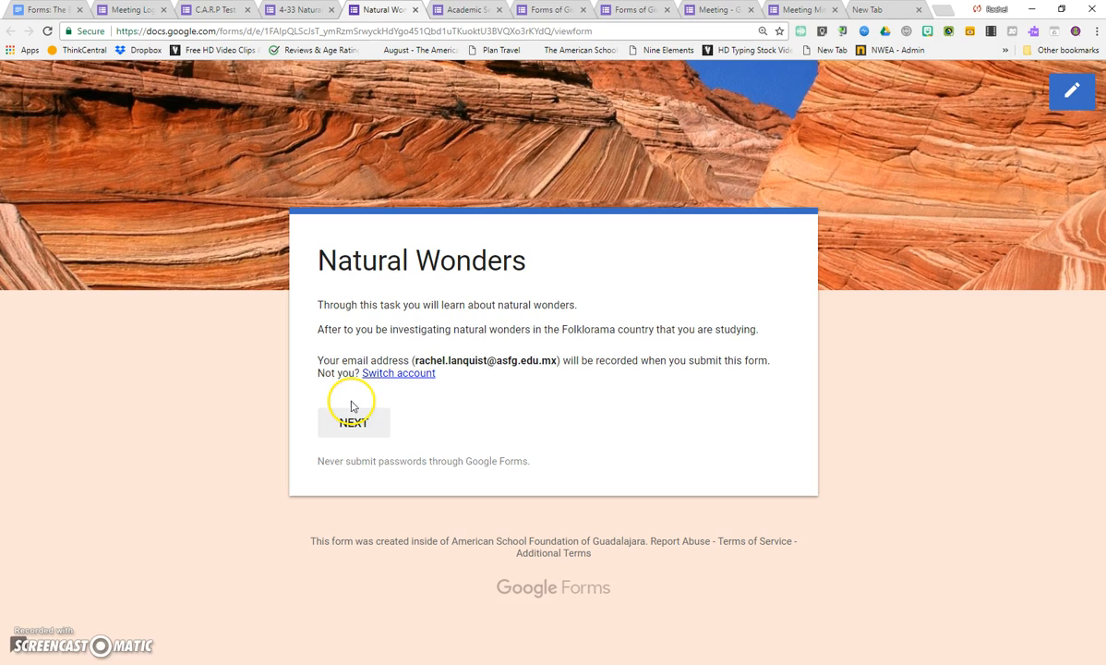
pyautogui.click(348, 430)
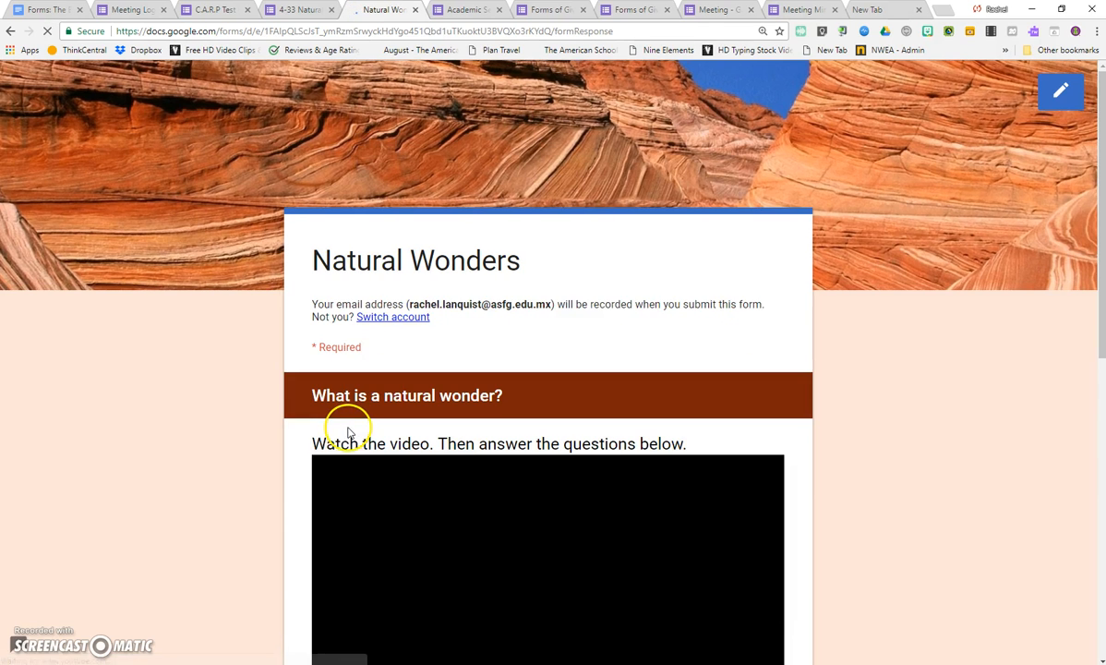
pyautogui.scroll(-3, 348, 431)
pyautogui.scroll(-4, 637, 432)
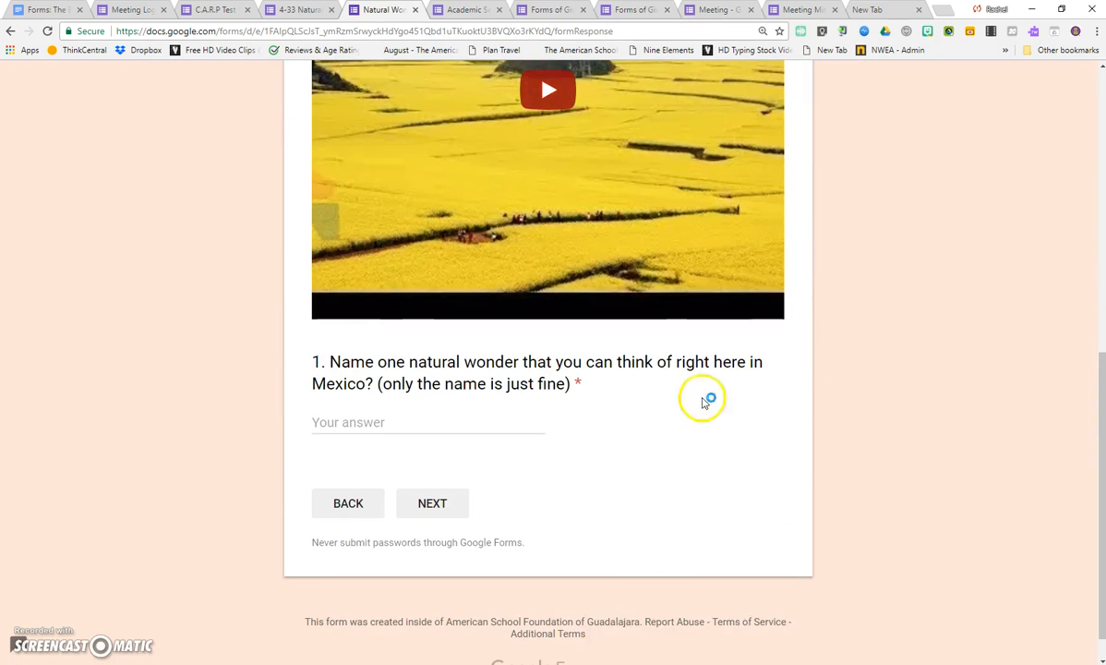
pyautogui.click(404, 422)
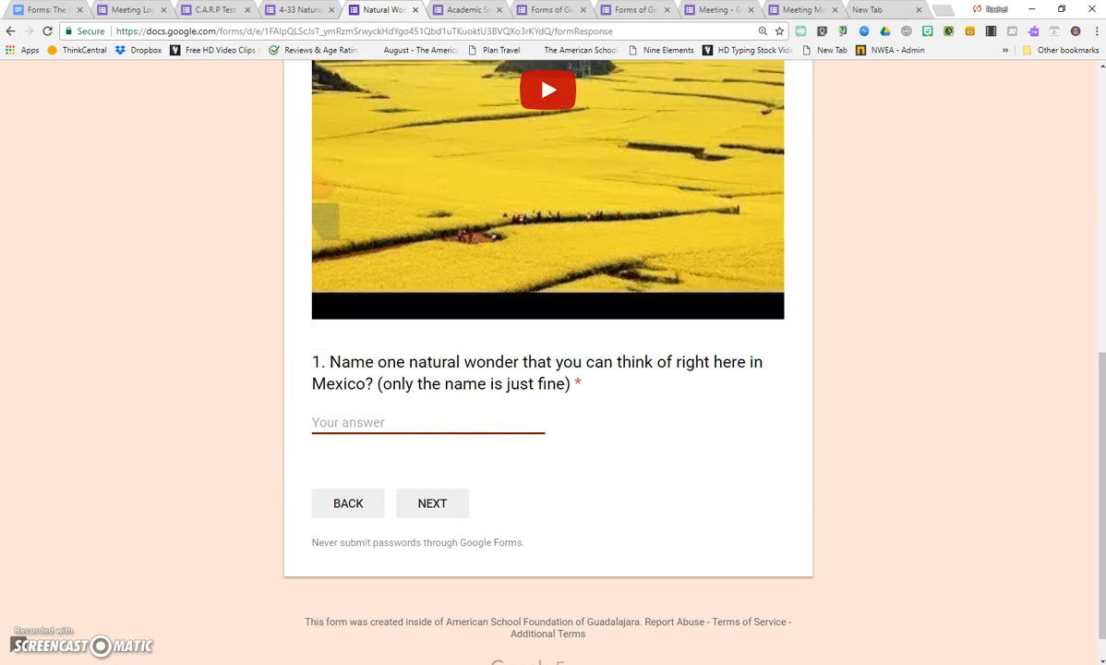
# Return to the Meeting Log form and make the untitled question in section 2 required.
pyautogui.click(126, 10)
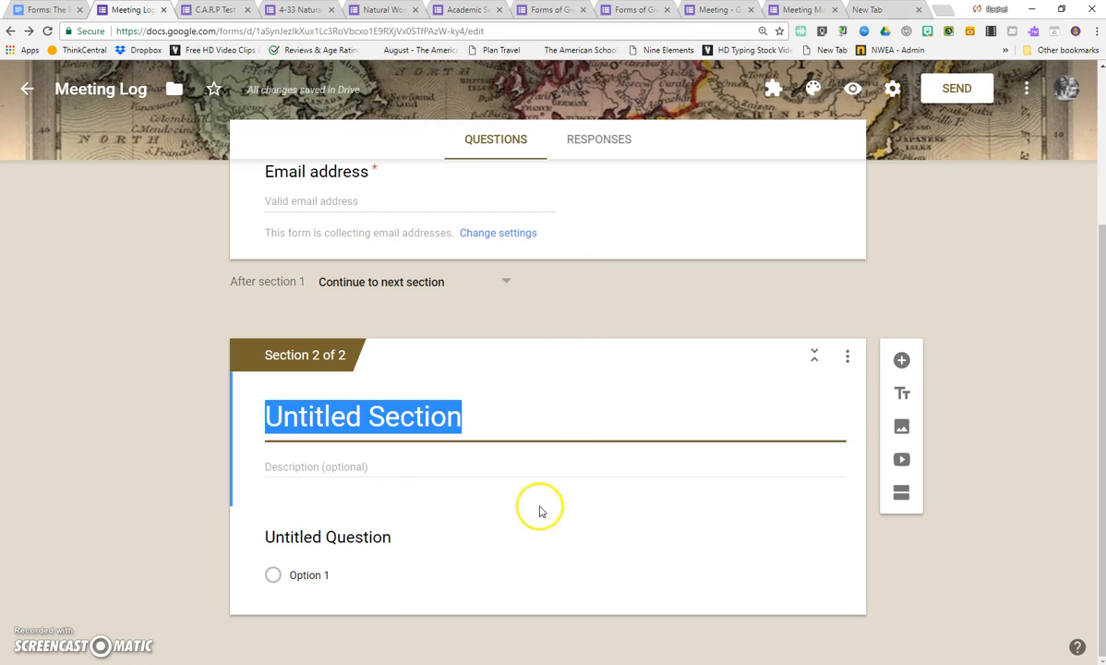
pyautogui.click(469, 205)
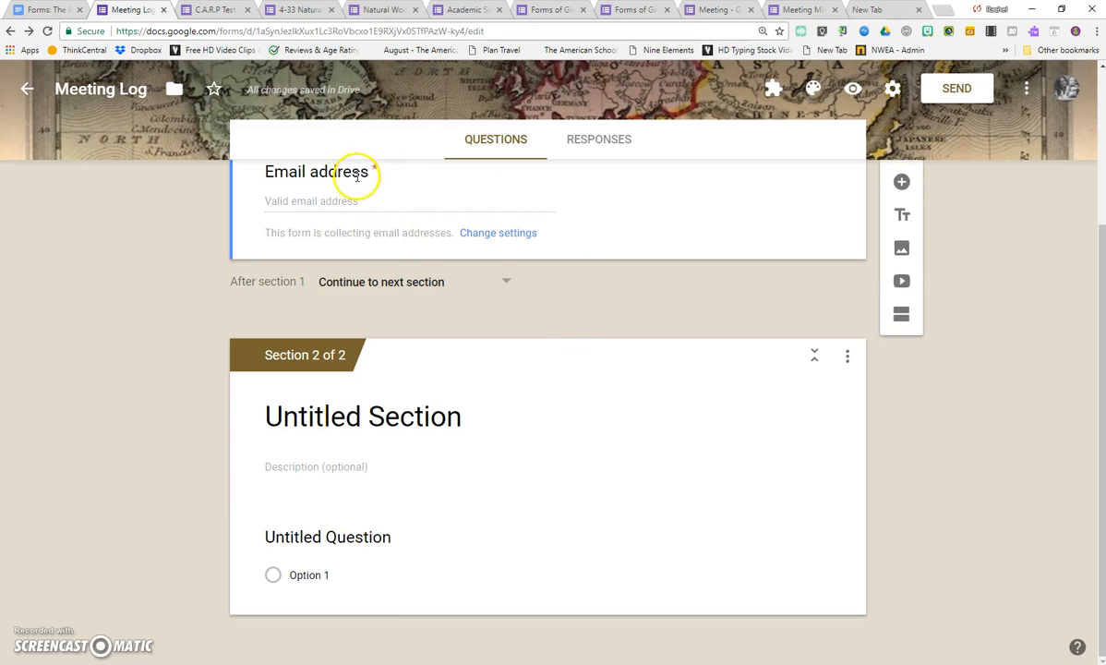
pyautogui.scroll(1, 390, 371)
pyautogui.scroll(-1, 401, 529)
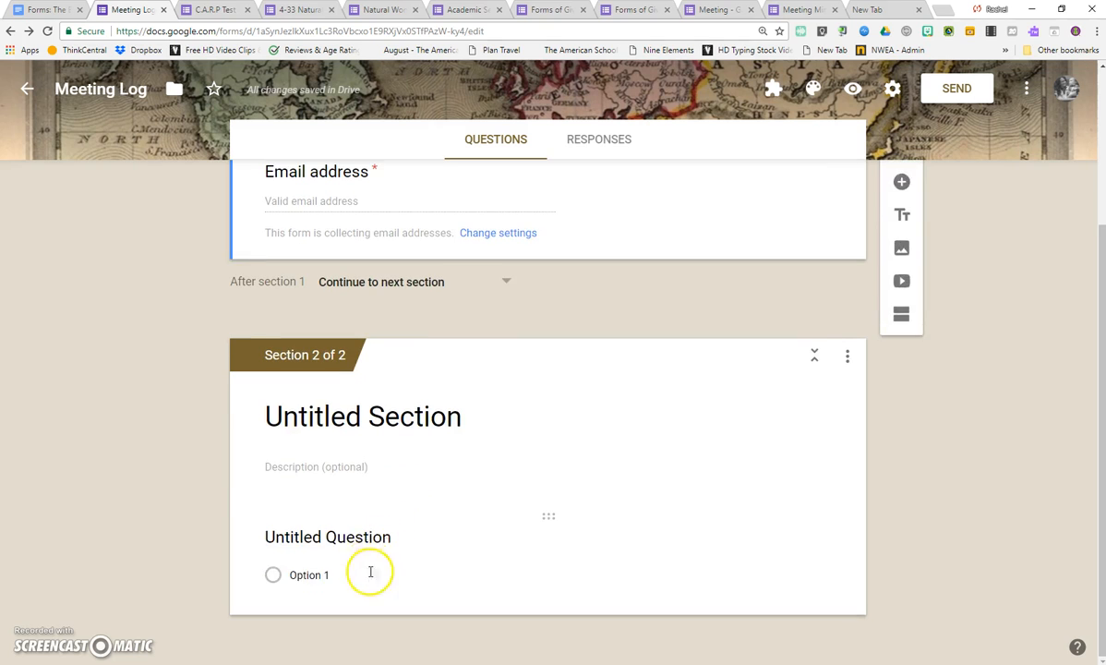
pyautogui.click(370, 572)
pyautogui.click(814, 588)
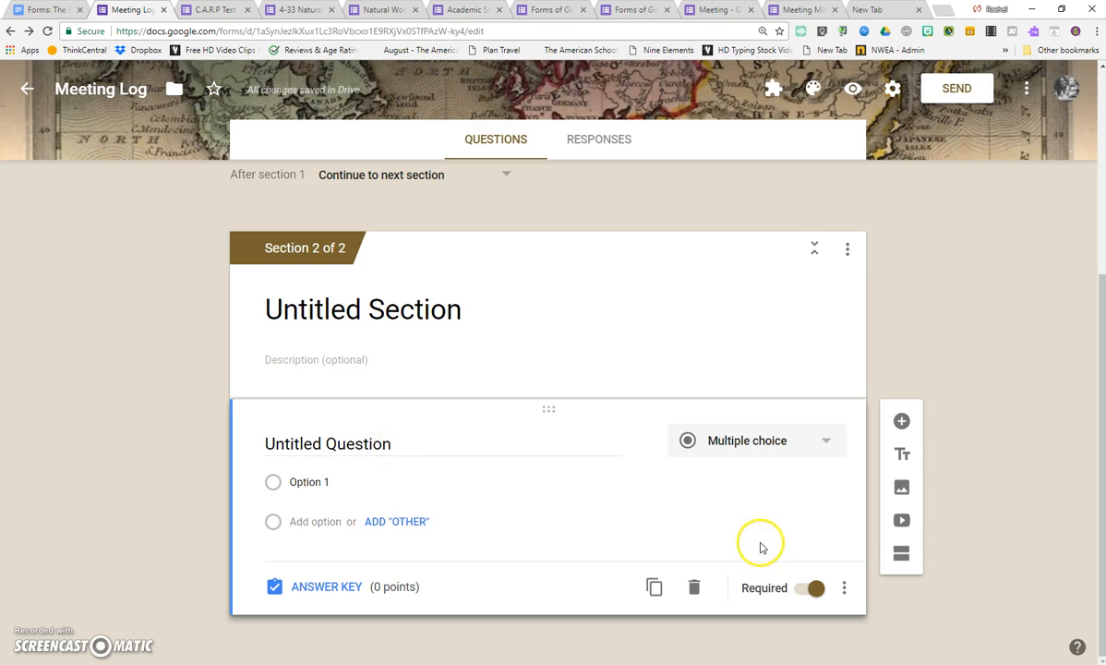
# Enable going to a section based on the answer for the section 2 question.
pyautogui.click(487, 494)
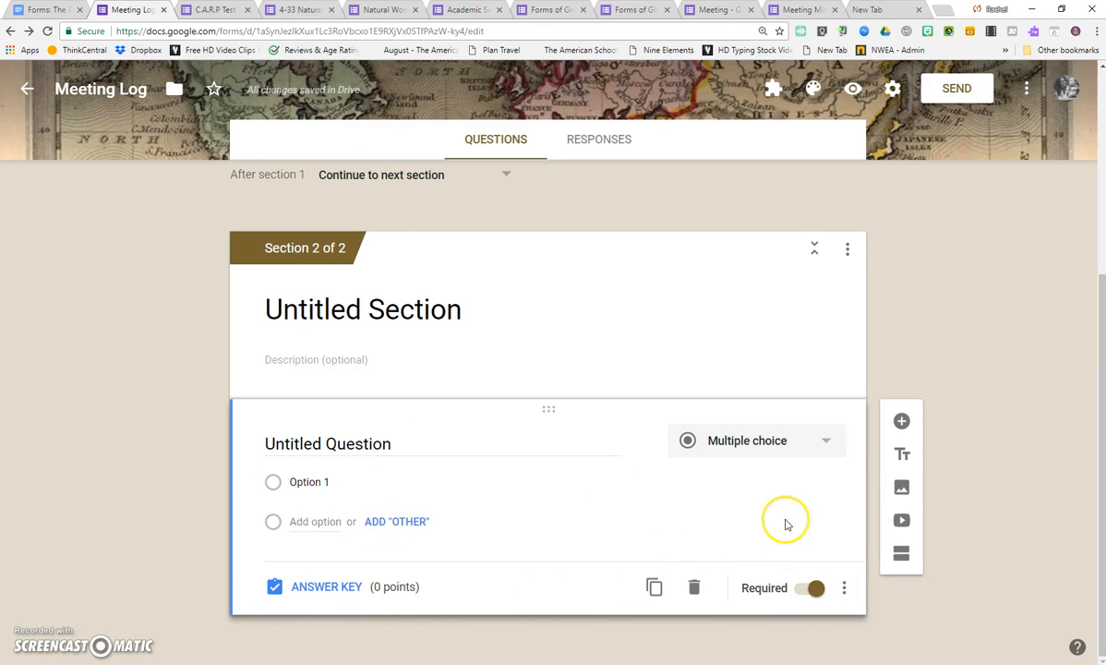
pyautogui.click(844, 591)
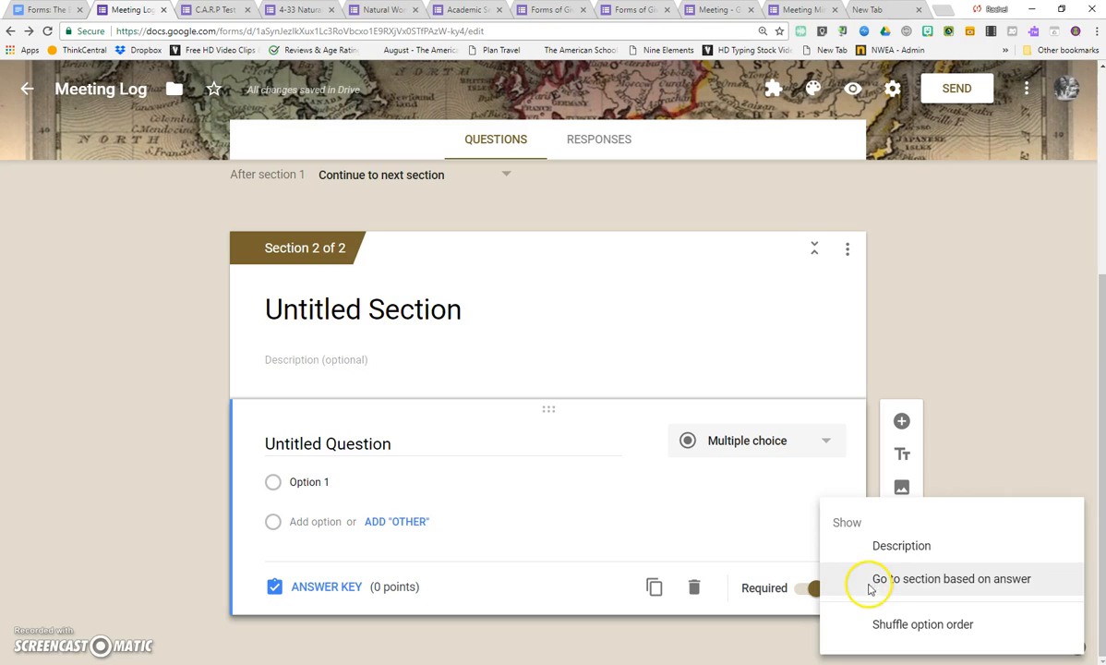
pyautogui.click(869, 579)
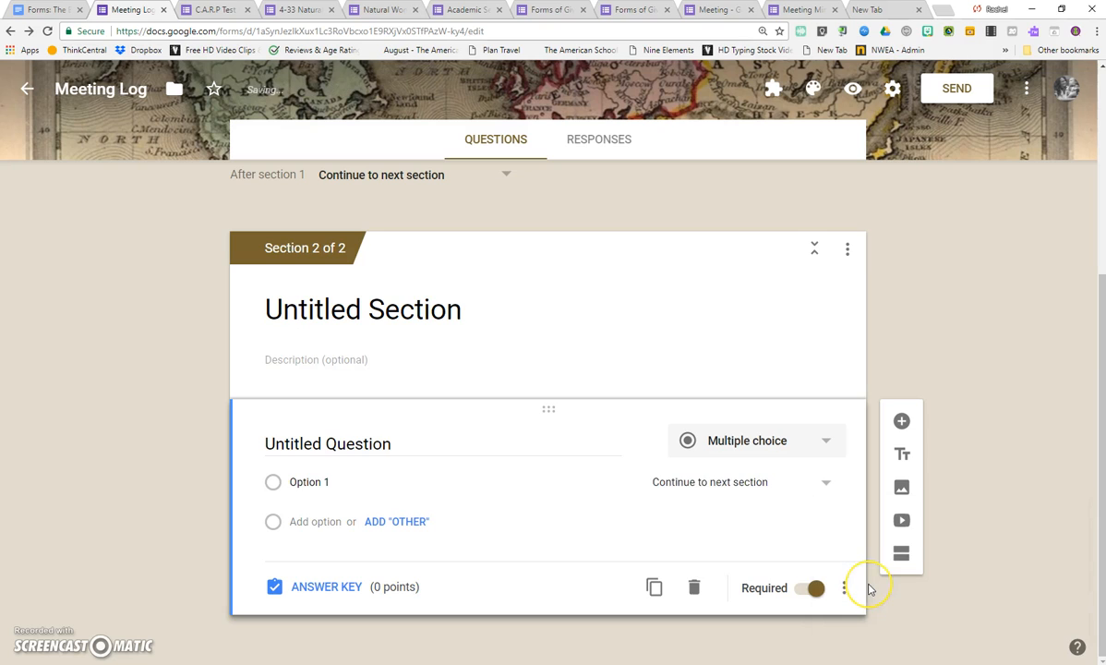
# Title the section 2 question "Are you a.." and name its first option "teacher".
pyautogui.click(308, 482)
pyautogui.click(335, 444)
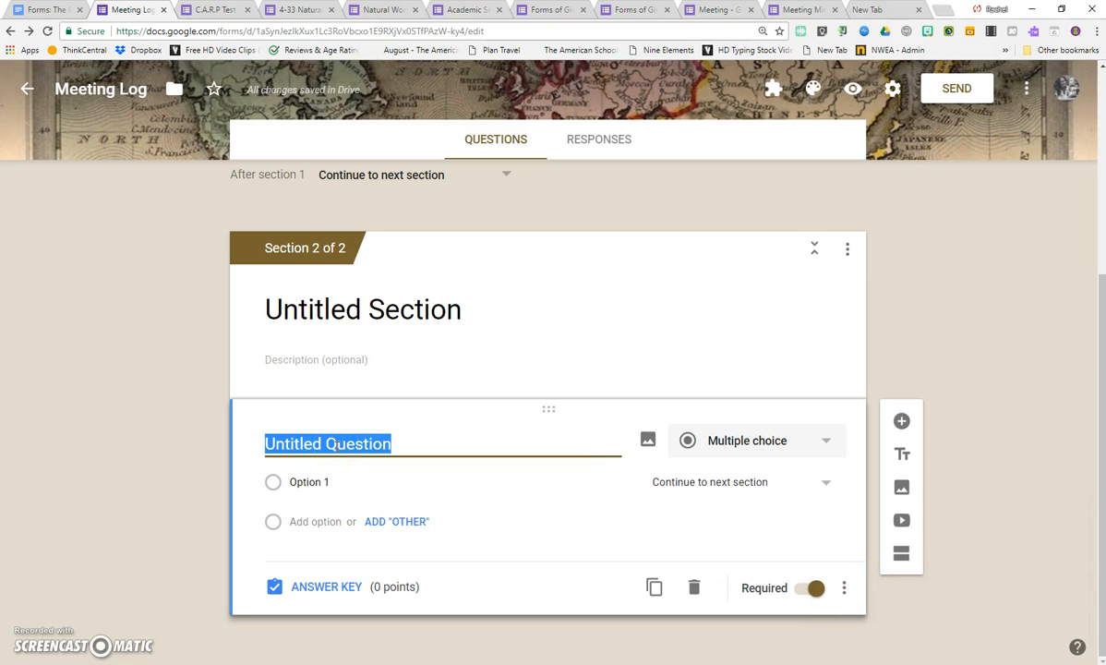
pyautogui.write('A')
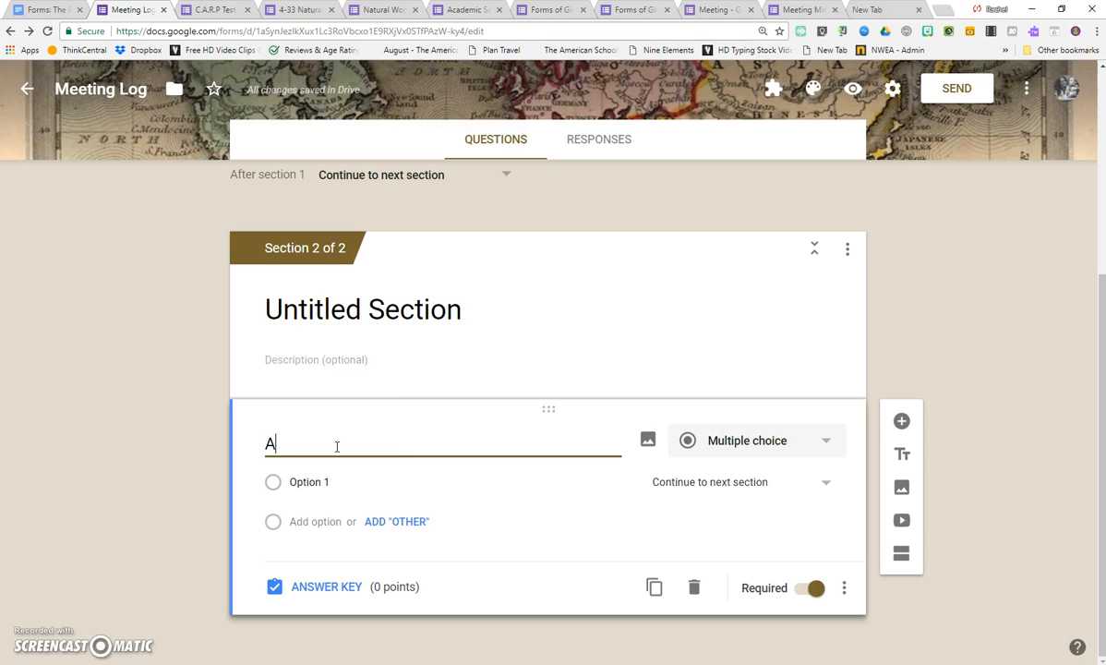
pyautogui.write('re you a..')
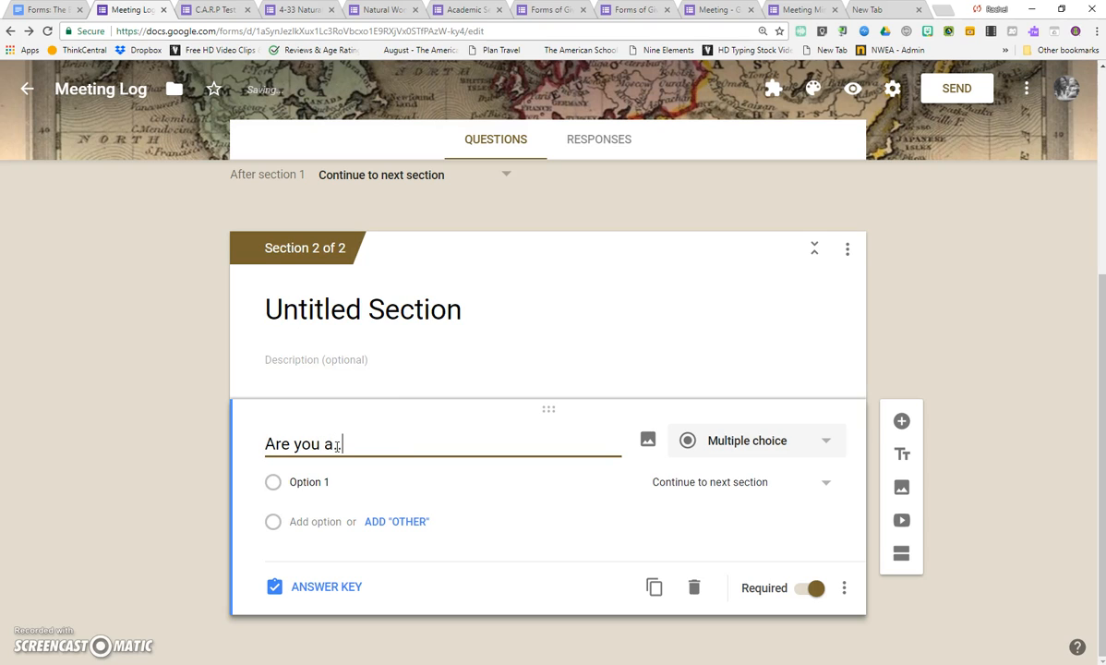
pyautogui.click(337, 477)
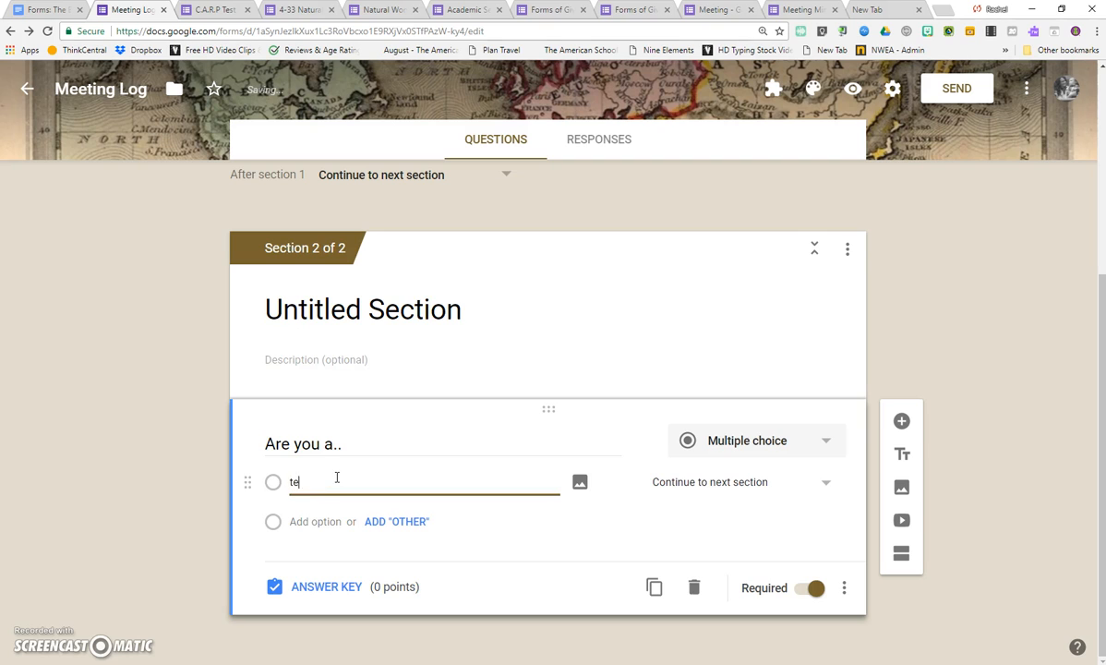
pyautogui.click(699, 479)
pyautogui.click(963, 471)
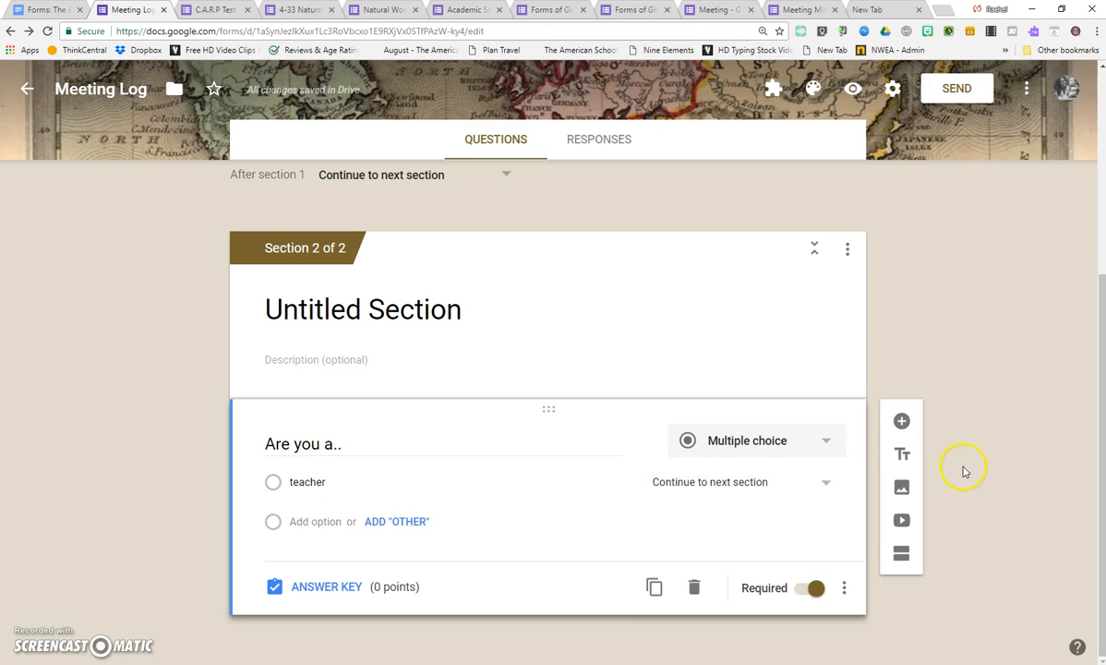
# Add a section titled "Teacher" after the "Are you a.." question and route the teacher answer to it.
pyautogui.click(902, 555)
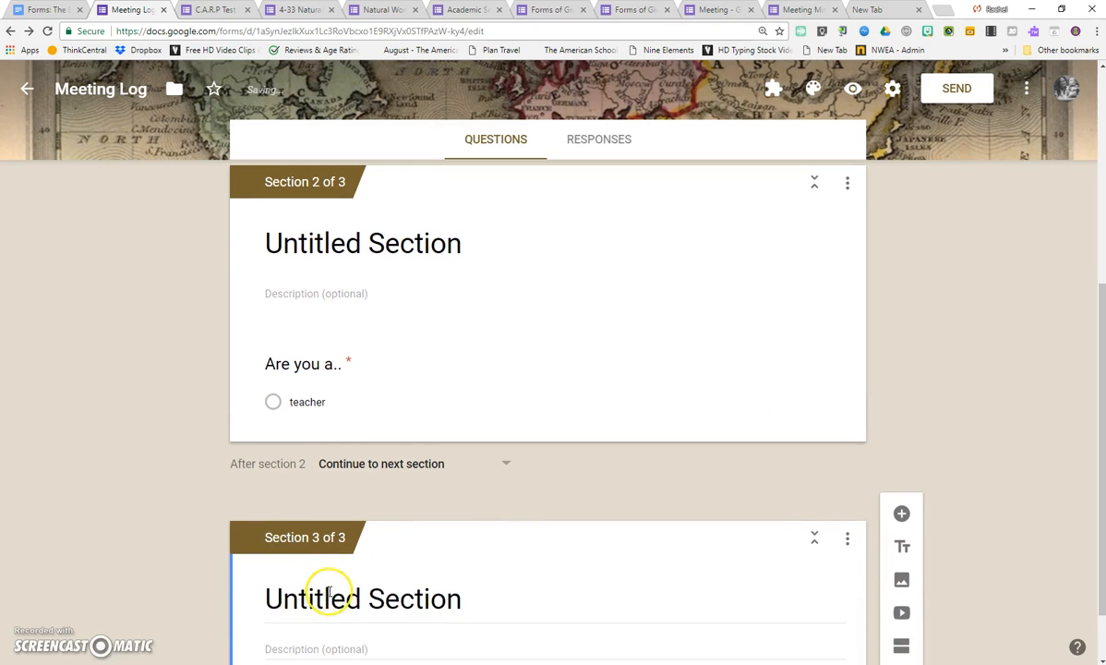
pyautogui.write('Teacher')
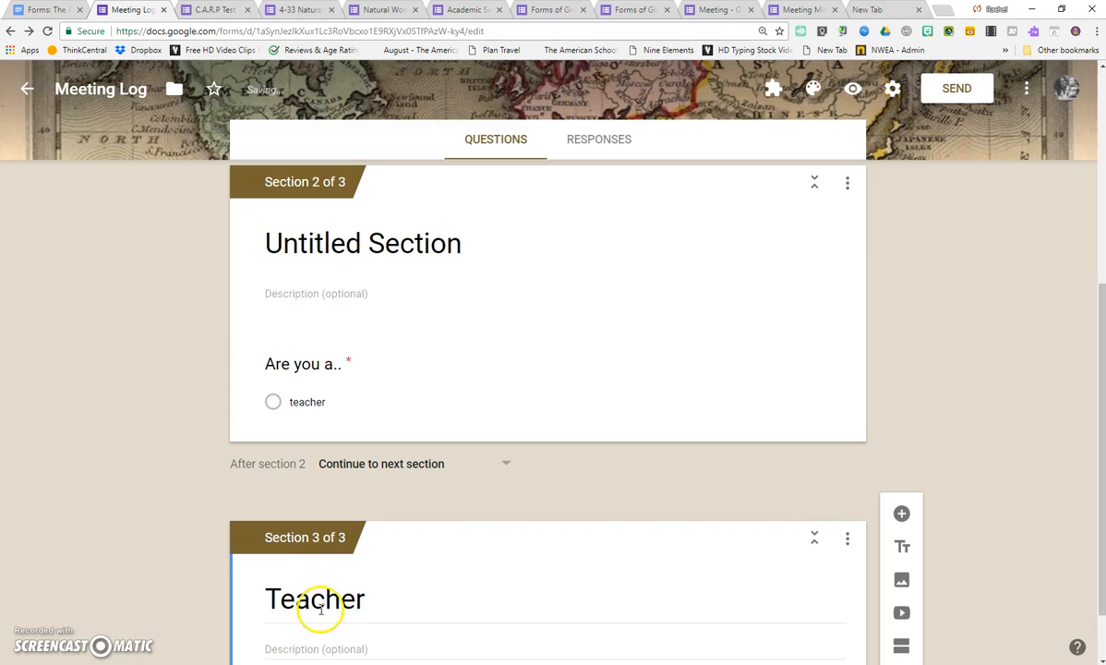
pyautogui.click(305, 399)
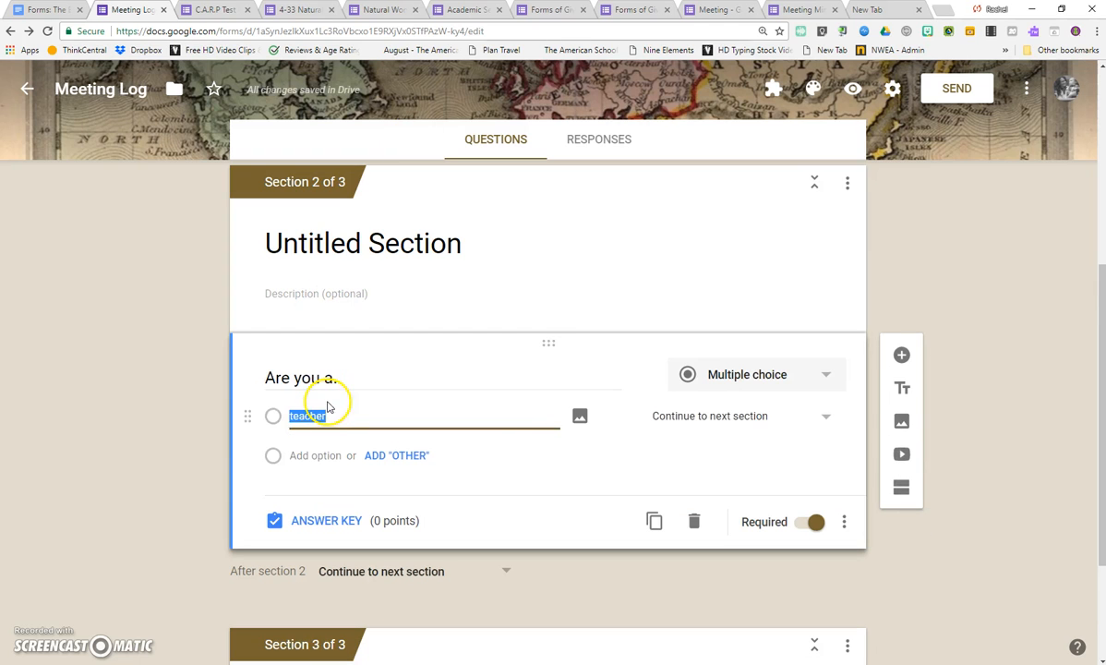
pyautogui.click(708, 418)
pyautogui.click(707, 524)
# Add a "parent" option to the "Are you a.." question and insert a section titled "Parent" after section 2.
pyautogui.click(315, 456)
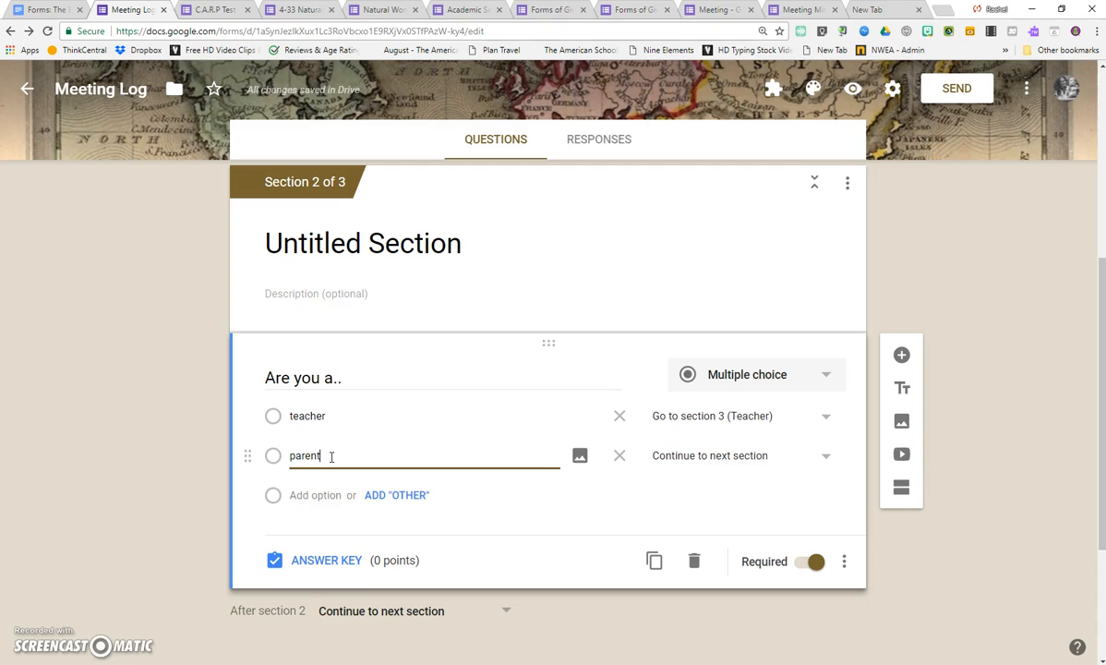
pyautogui.click(901, 487)
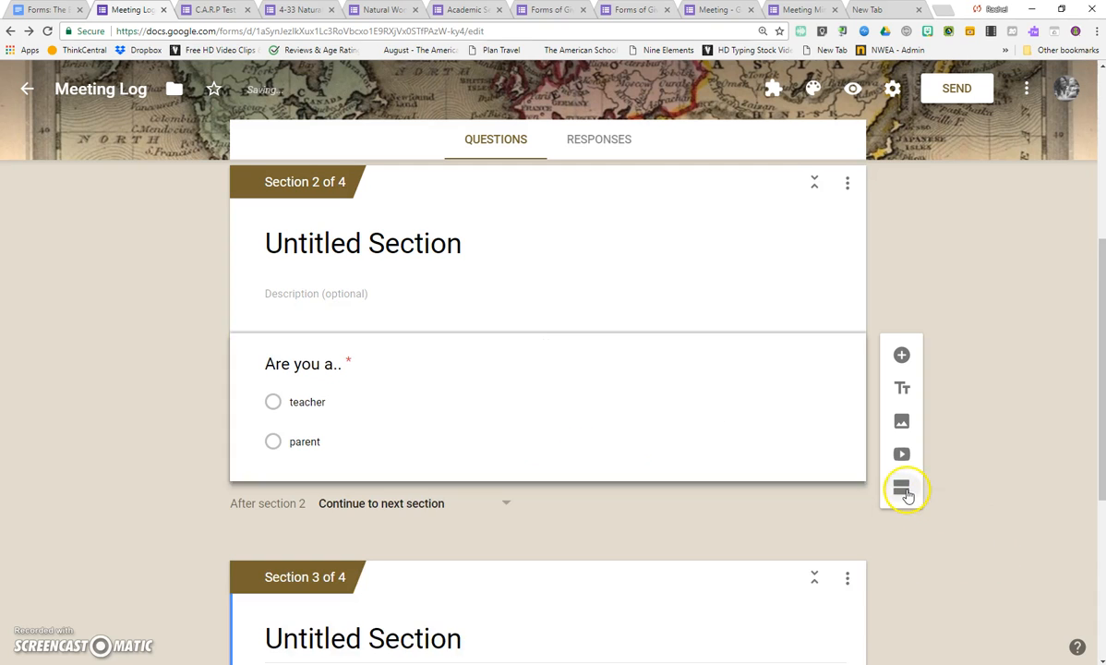
pyautogui.click(359, 375)
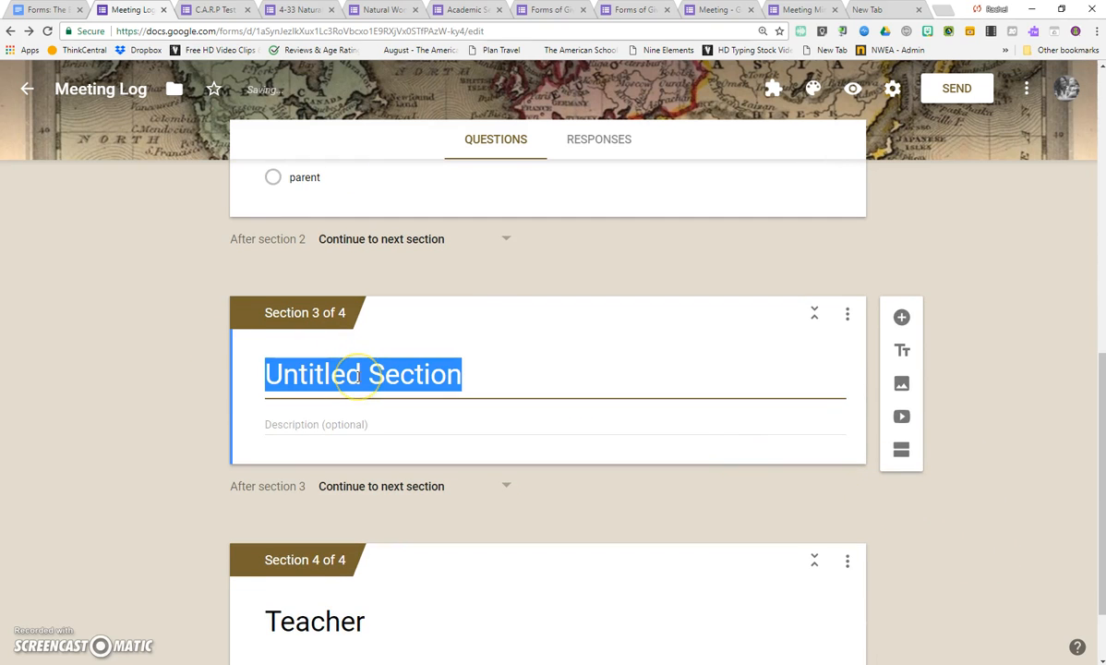
pyautogui.write('Paren')
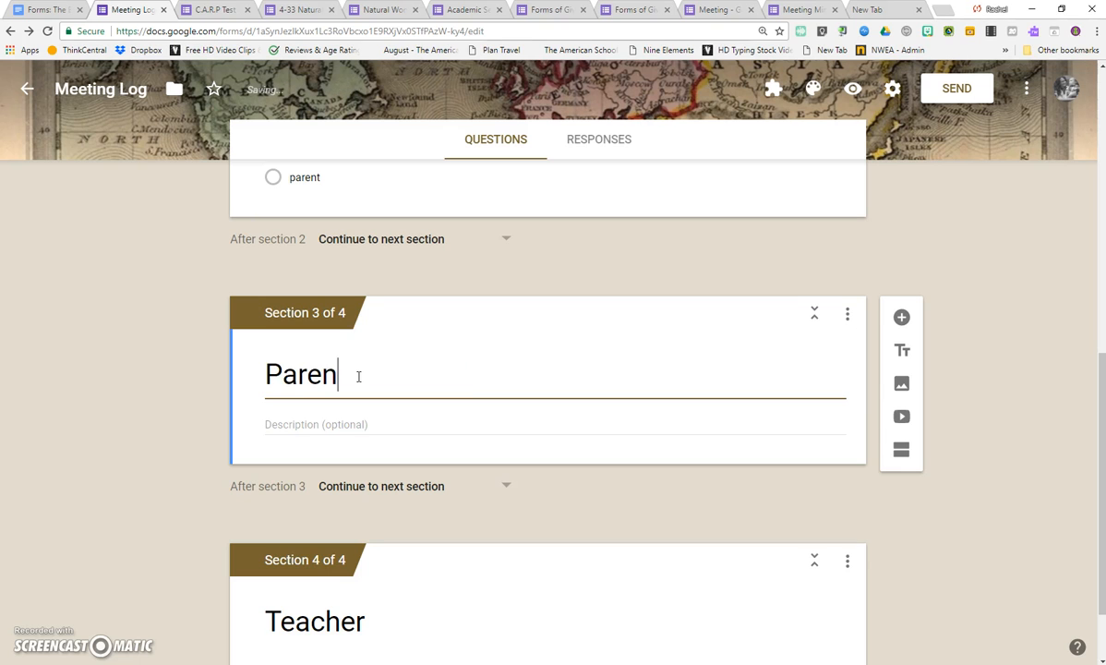
# Route the parent answer of the "Are you a.." question to section 3 (Parent).
pyautogui.scroll(3, 363, 387)
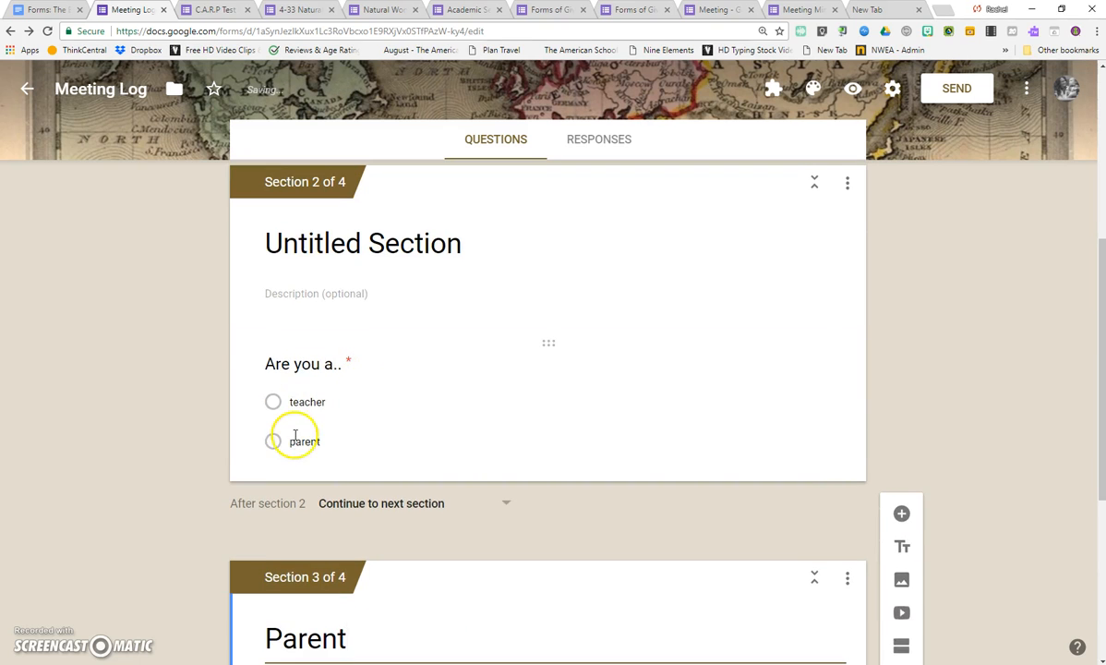
pyautogui.click(298, 439)
pyautogui.click(702, 454)
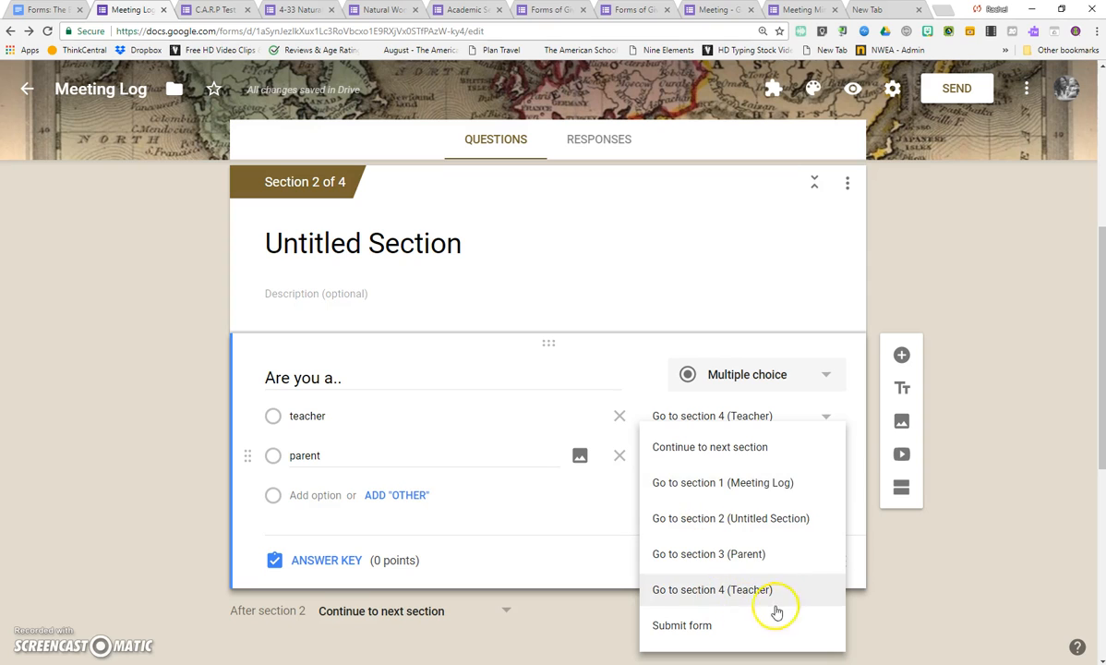
pyautogui.click(709, 554)
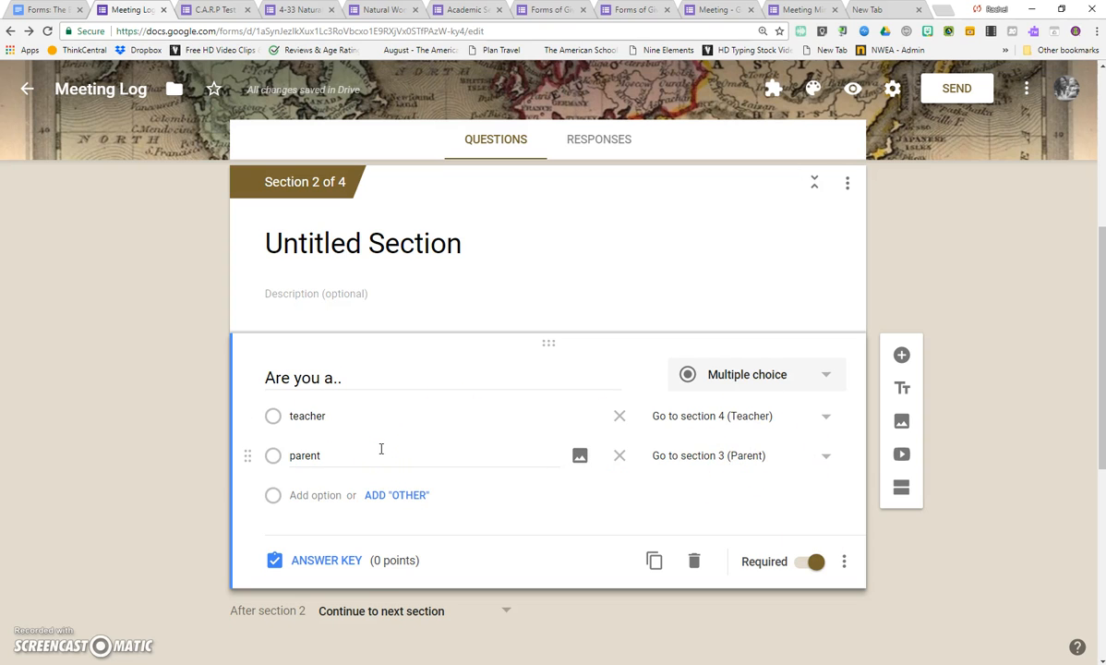
# Add a short answer question to the Parent section and enable response validation for it.
pyautogui.click(346, 455)
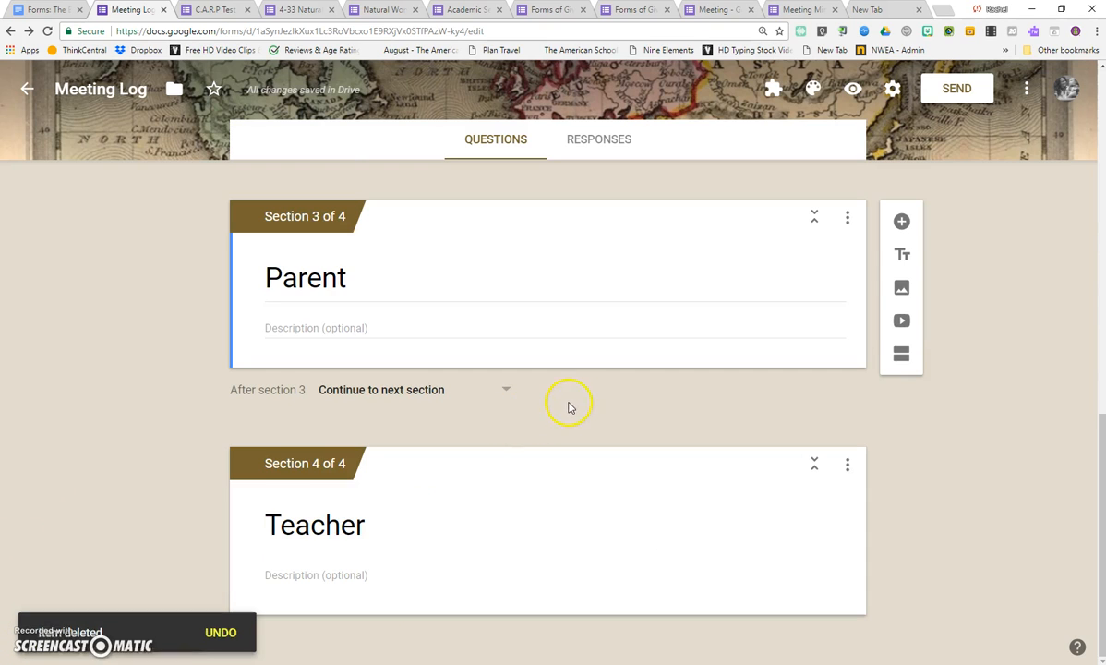
pyautogui.click(901, 222)
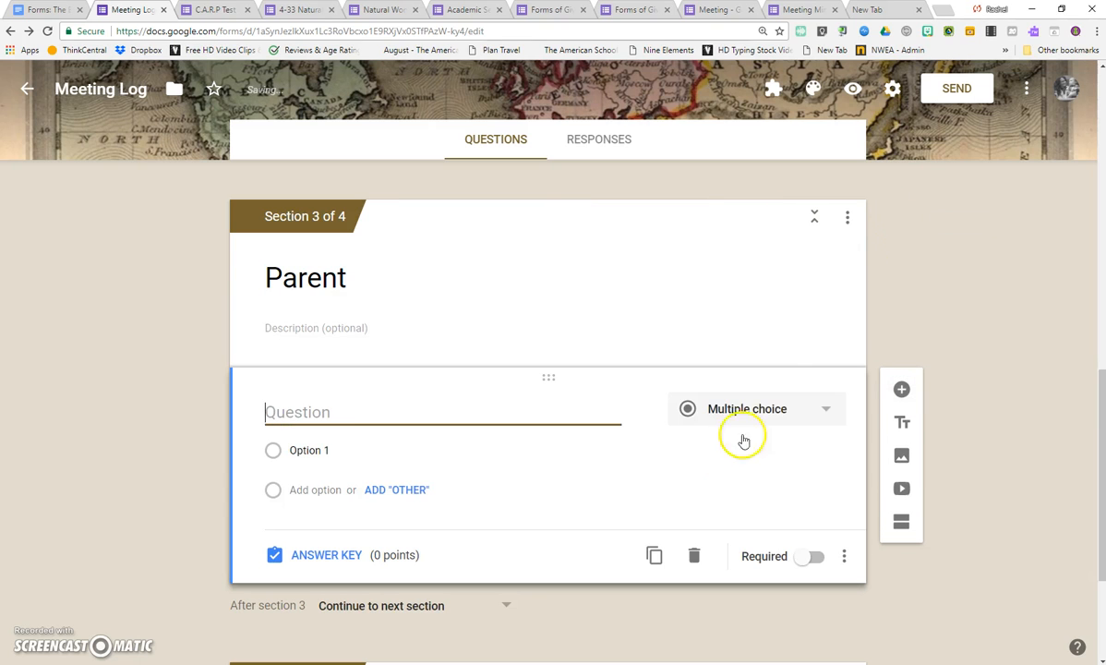
pyautogui.click(728, 420)
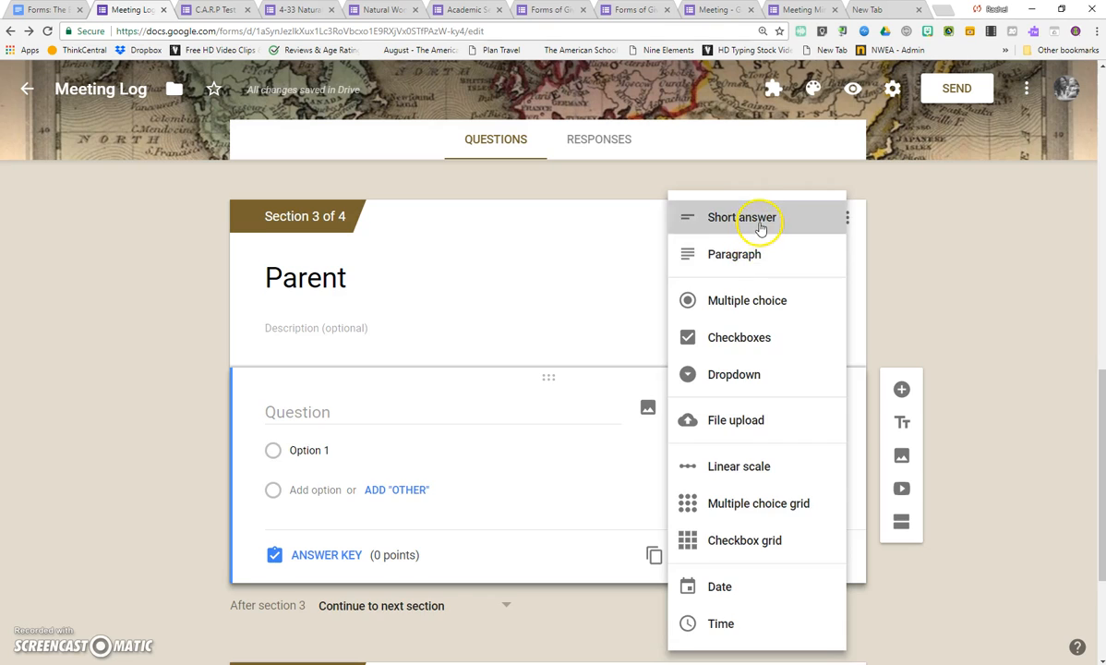
pyautogui.click(757, 222)
pyautogui.click(844, 525)
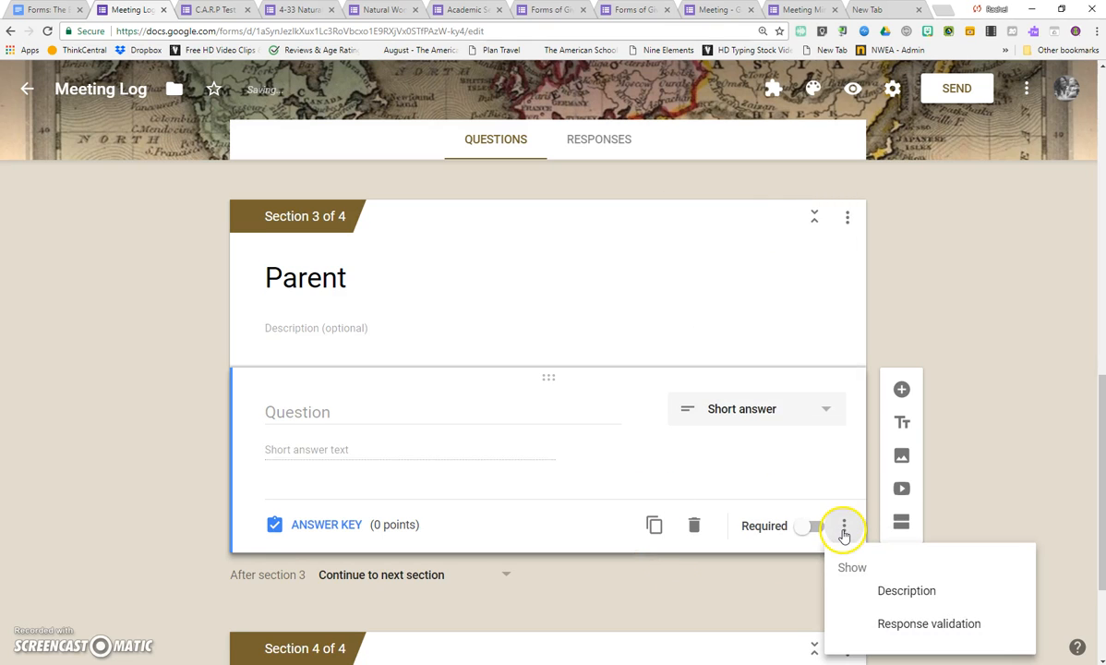
pyautogui.click(919, 624)
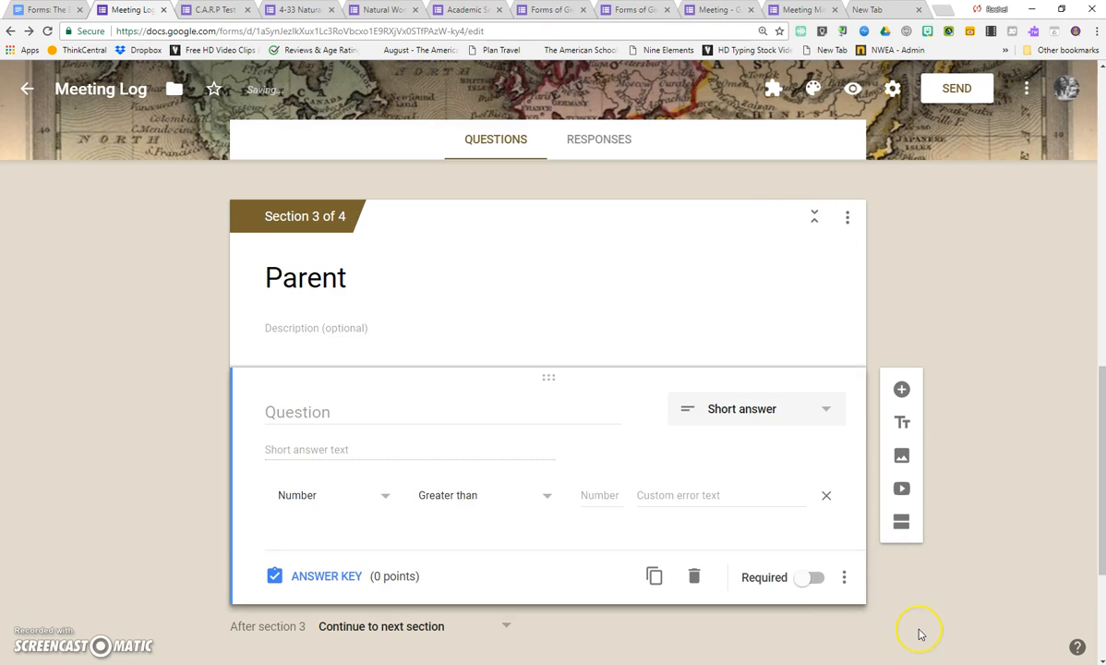
# Set the Parent question's validation rule to Length with a maximum character count of 500.
pyautogui.click(364, 503)
pyautogui.click(359, 565)
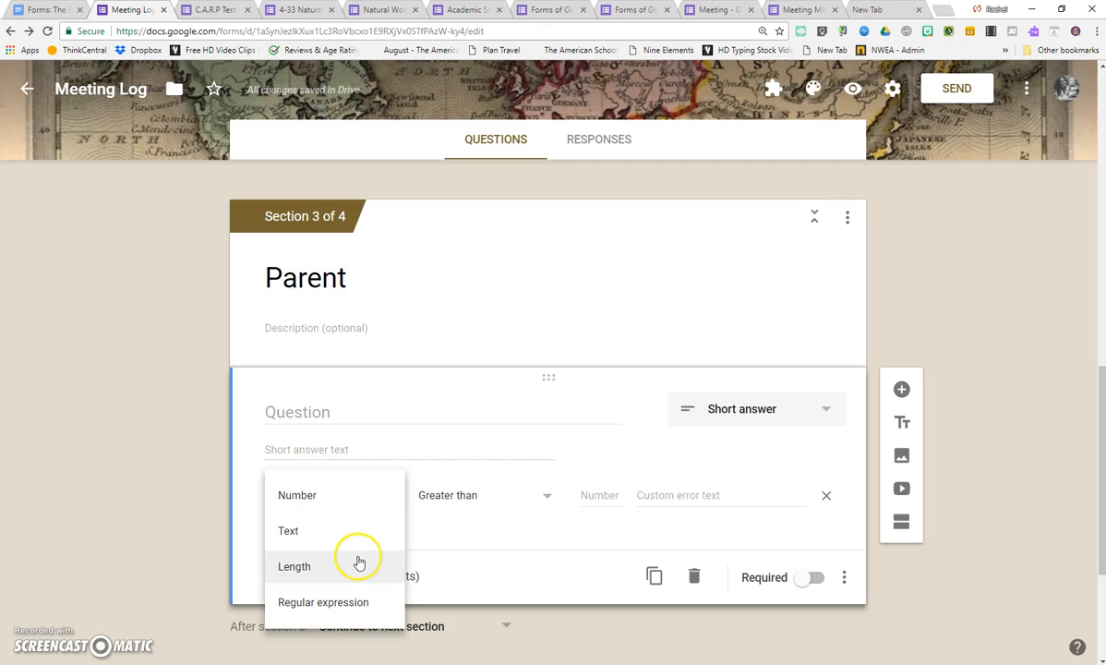
pyautogui.click(501, 503)
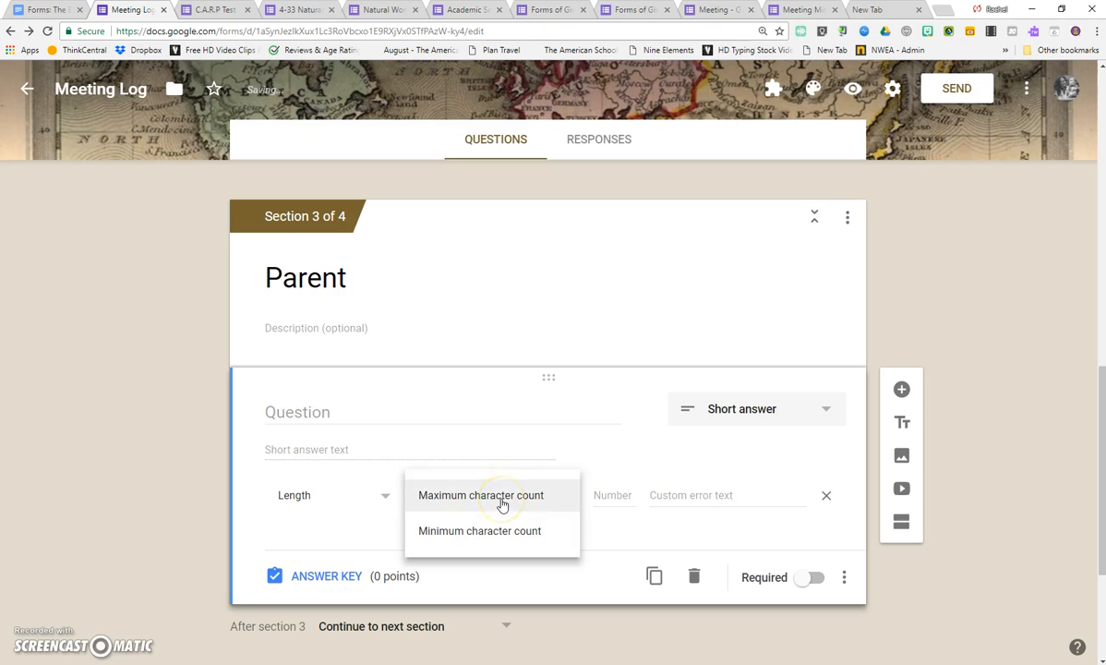
pyautogui.click(357, 531)
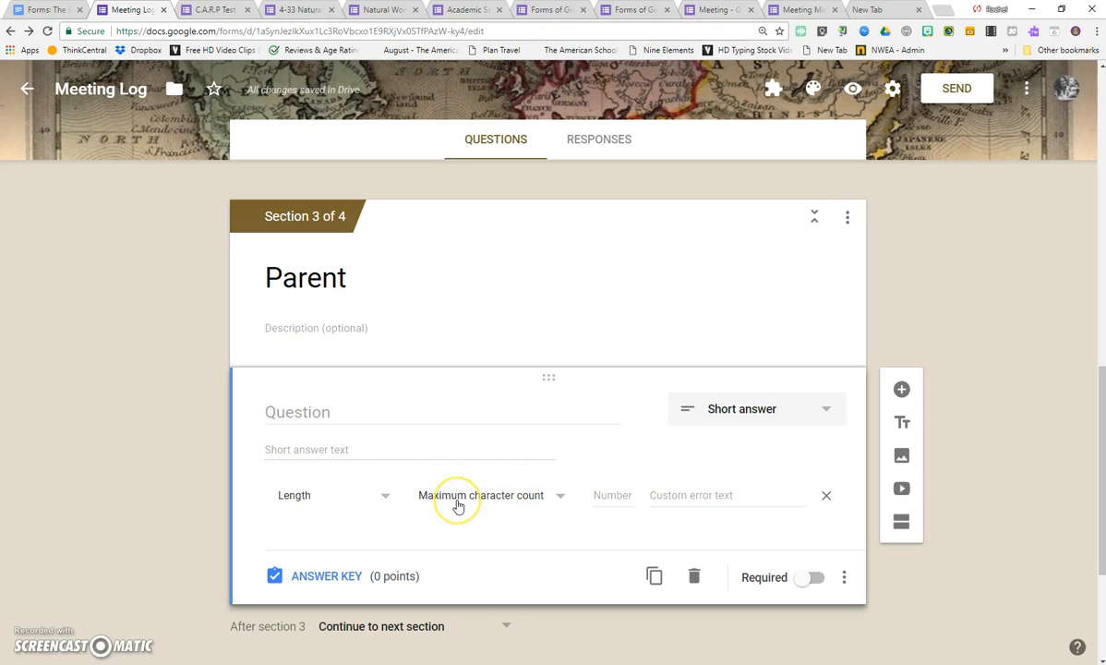
pyautogui.click(276, 500)
pyautogui.click(518, 501)
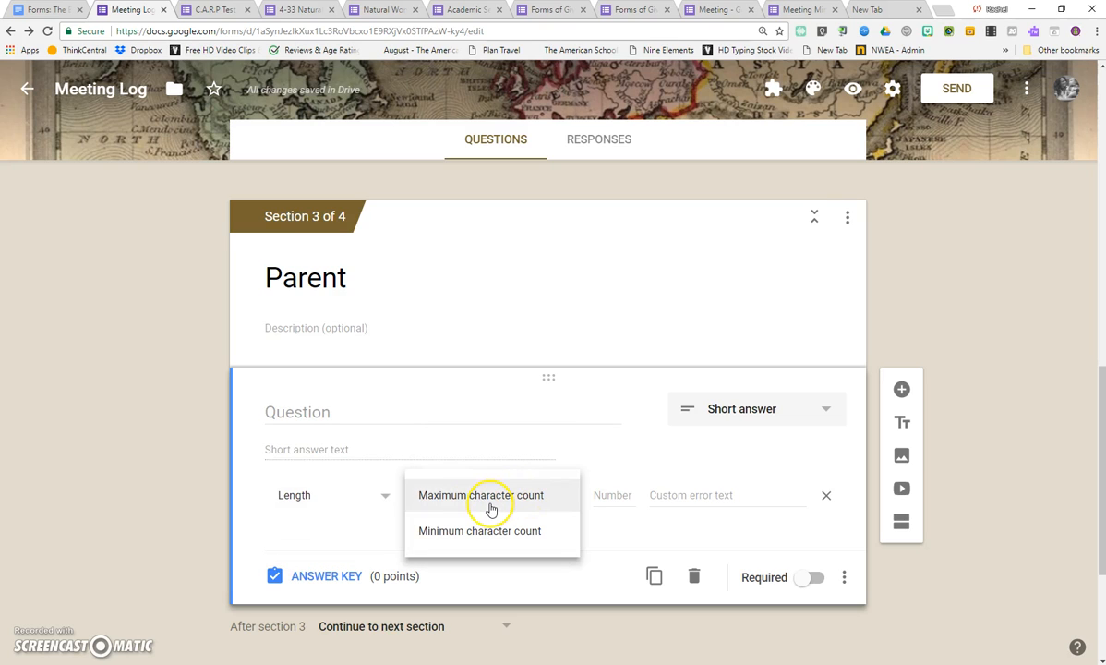
pyautogui.click(490, 508)
pyautogui.click(625, 499)
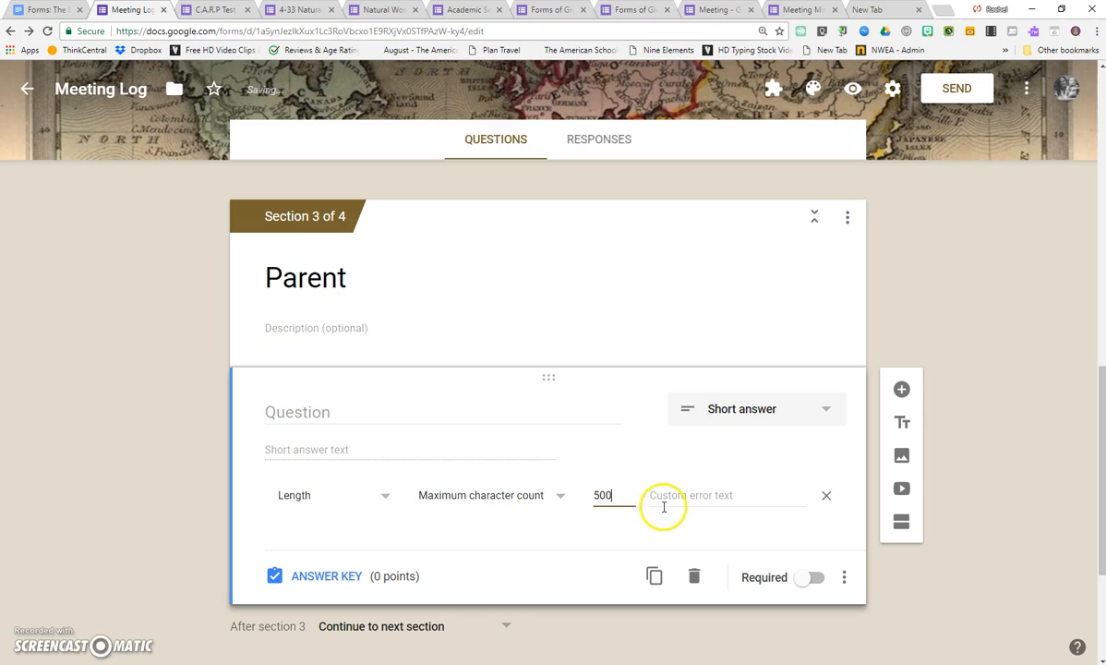
# Change the Parent question's length rule to Minimum character count.
pyautogui.click(370, 489)
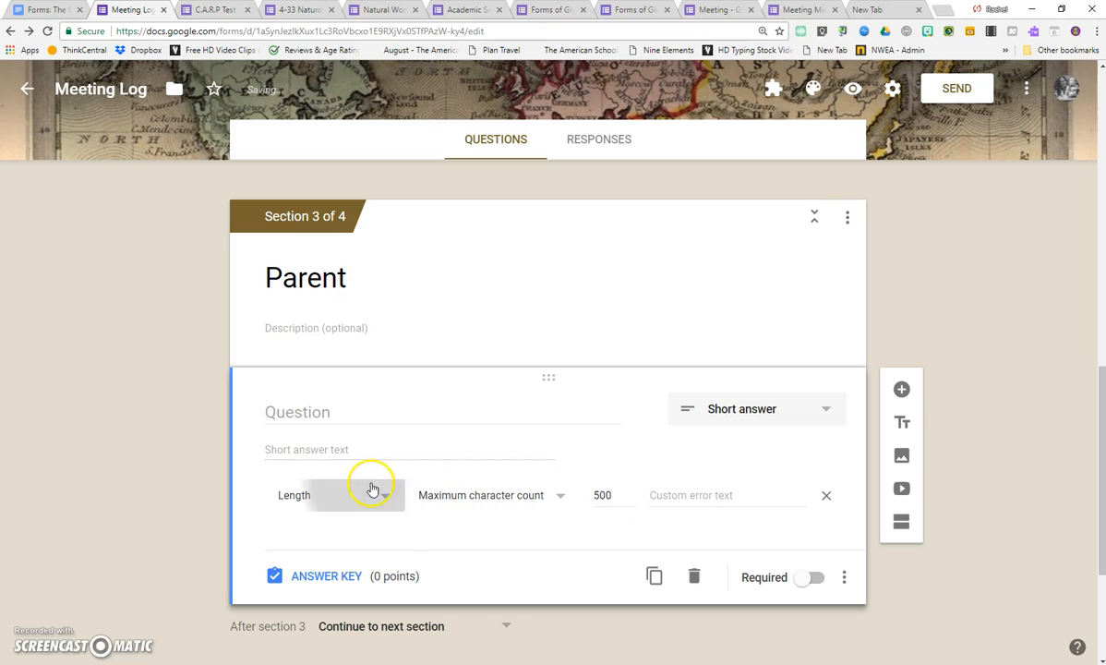
pyautogui.click(439, 496)
pyautogui.click(444, 530)
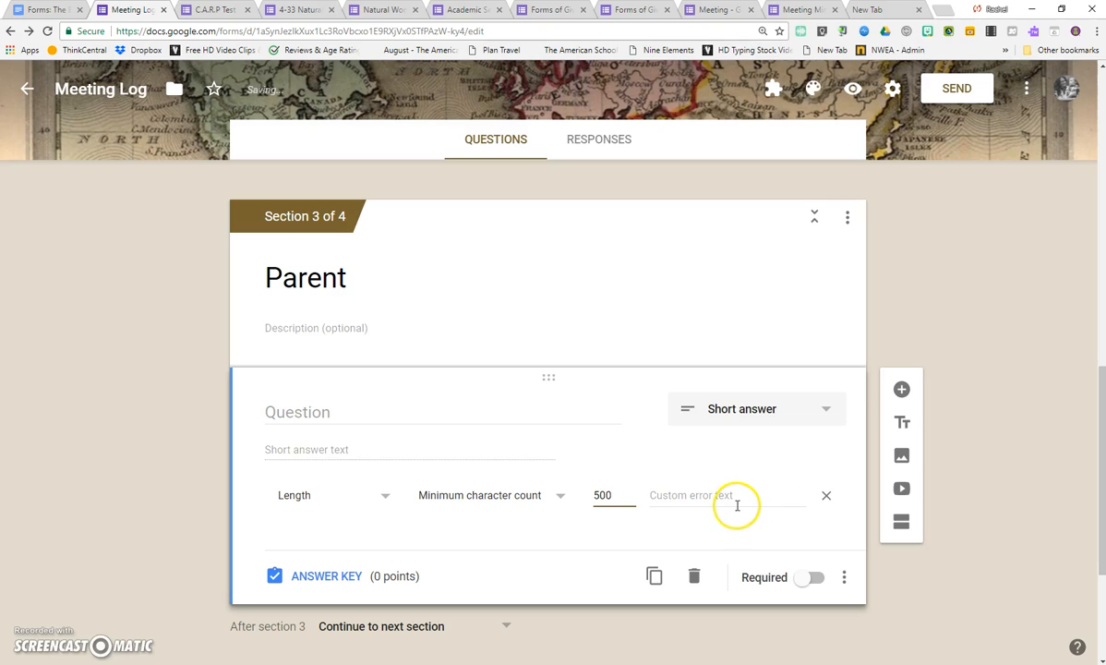
# Open the help article "Set rules for your form" and review the rule types for short answer and paragraph questions.
pyautogui.click(363, 503)
pyautogui.click(20, 640)
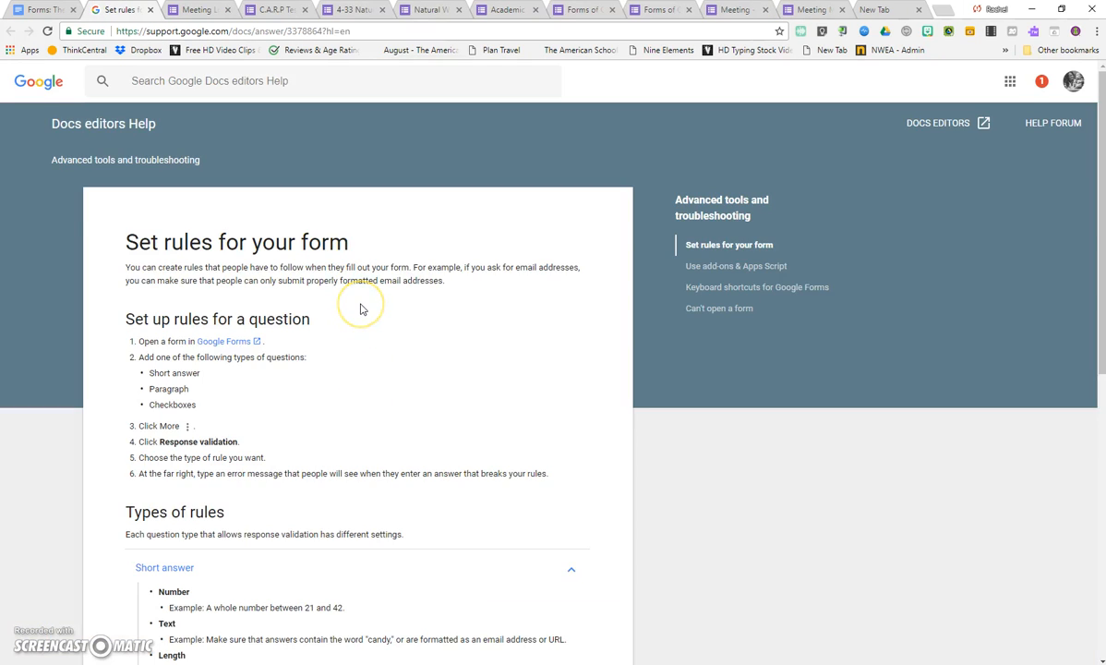
pyautogui.scroll(-3, 361, 309)
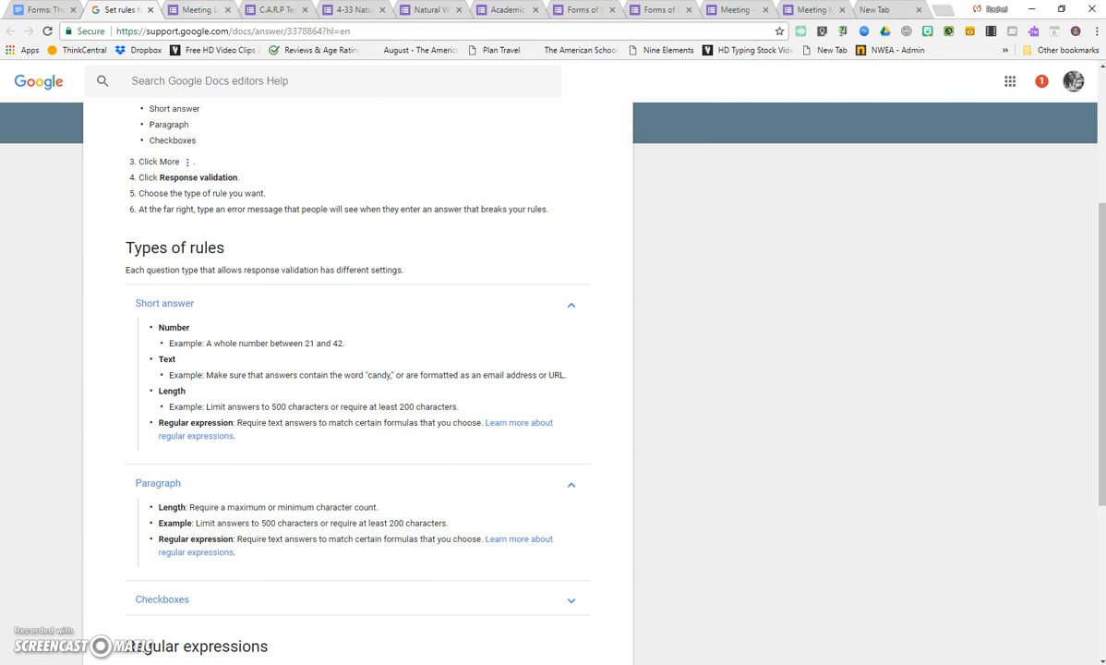
pyautogui.hotkey('ctrl', 'Tab')
# Set the Parent question's validation rule to Text with the Email address condition.
pyautogui.click(296, 496)
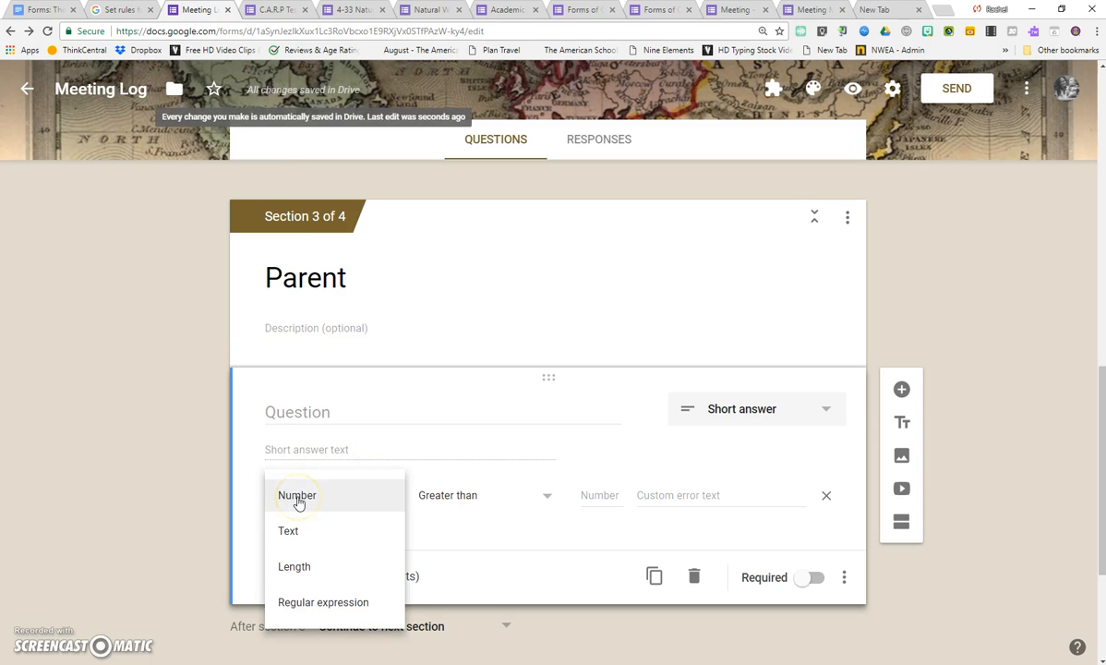
pyautogui.click(300, 529)
pyautogui.click(435, 499)
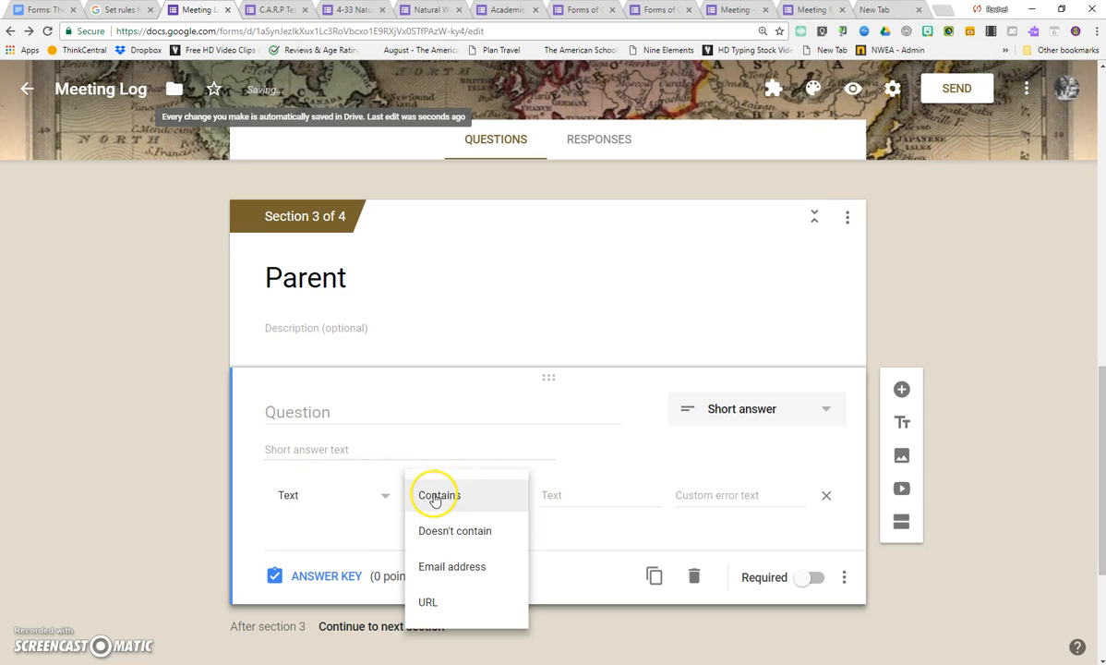
pyautogui.click(453, 611)
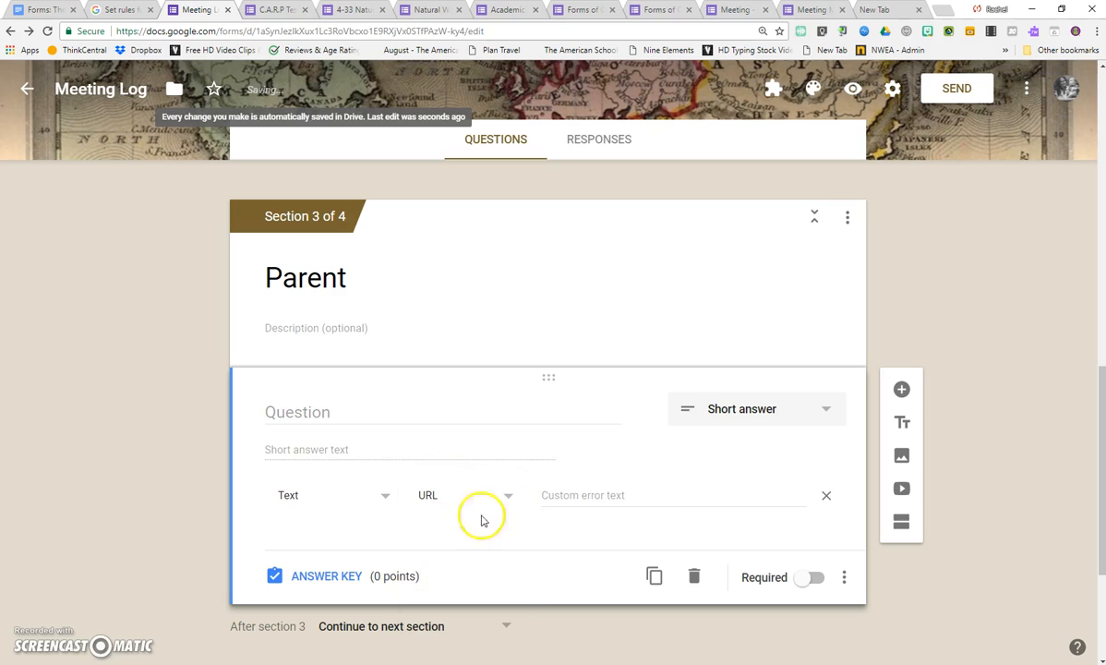
pyautogui.click(435, 495)
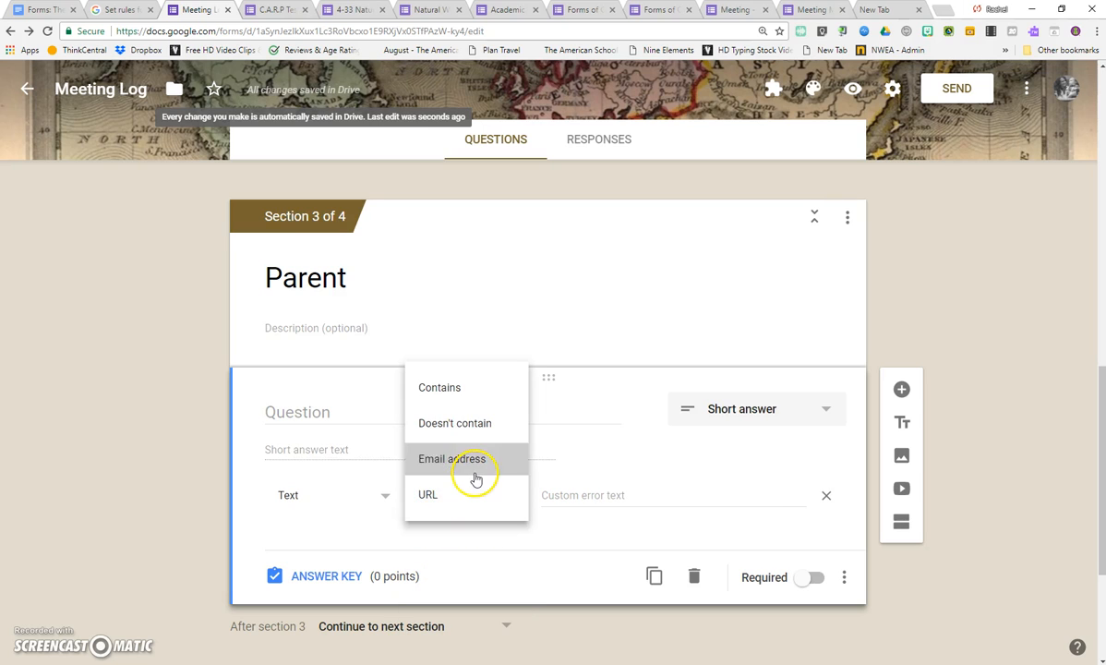
pyautogui.click(457, 461)
pyautogui.click(595, 499)
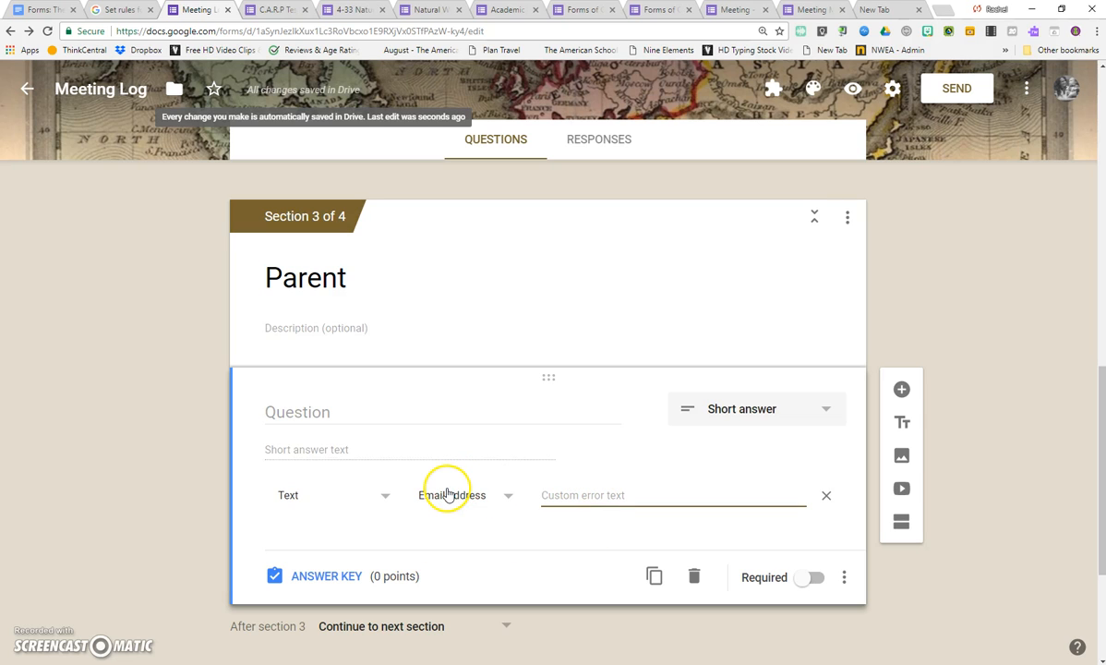
# Review the rules for checkbox questions in the "Set rules for your form" help article.
pyautogui.click(377, 494)
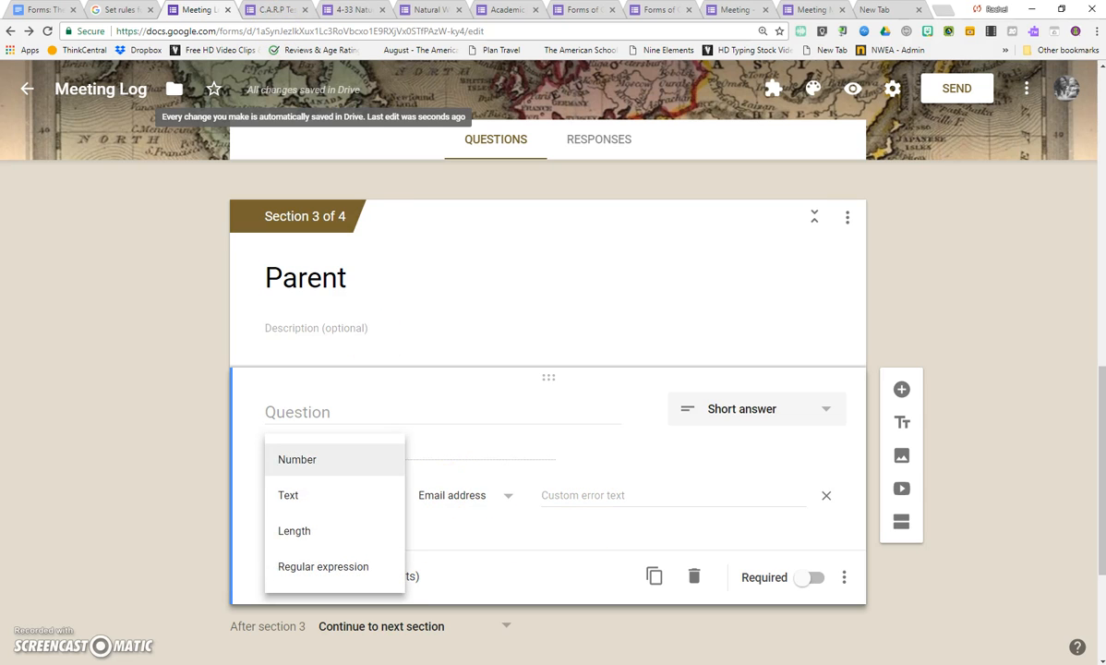
pyautogui.click(123, 11)
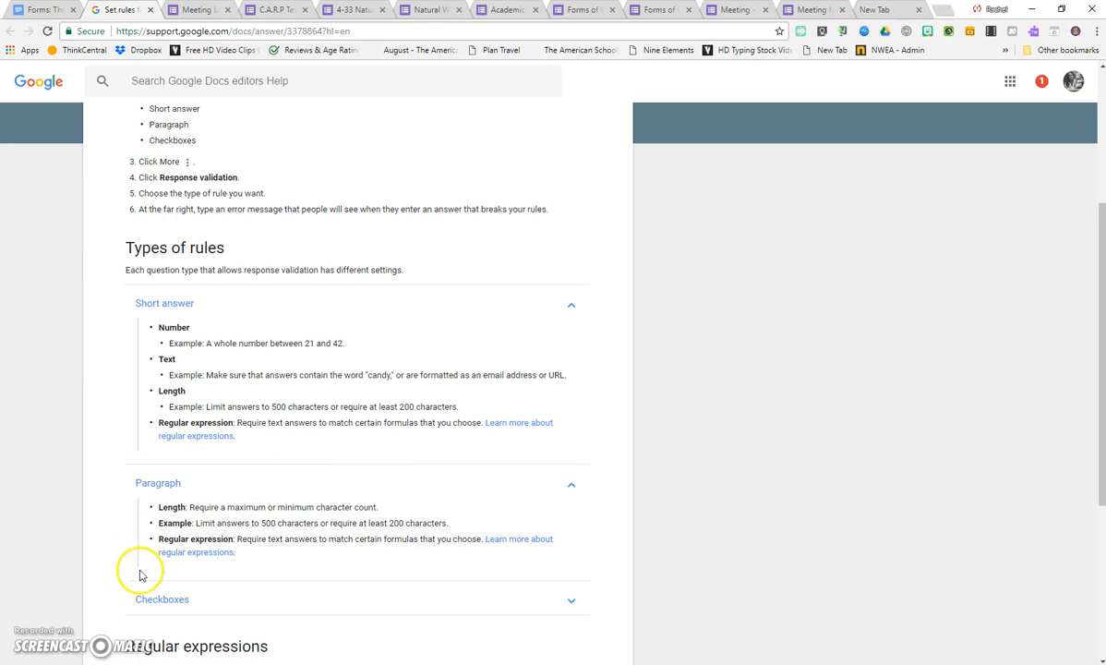
pyautogui.click(162, 600)
pyautogui.scroll(-2, 322, 504)
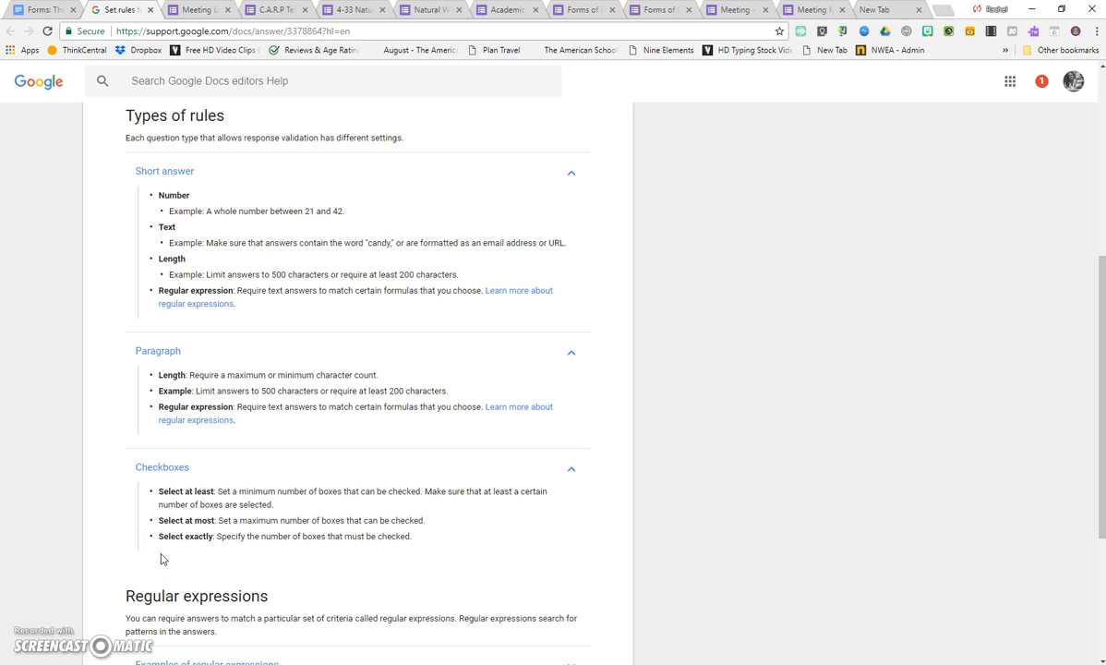
pyautogui.hotkey('ctrl', 'Tab')
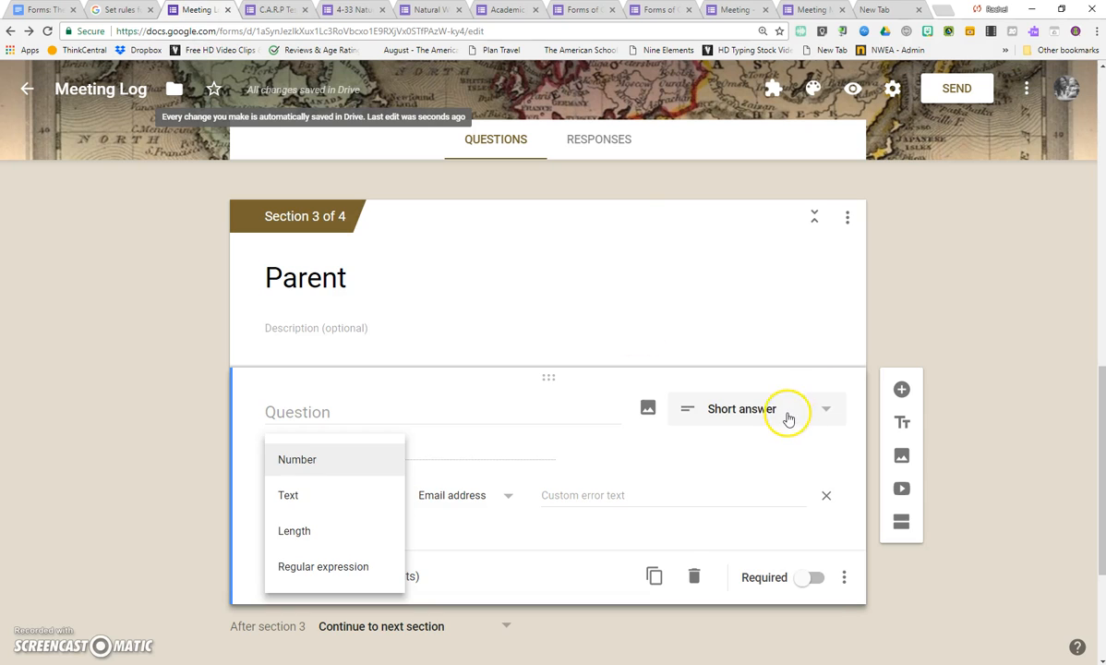
# Switch to the Meeting Minutes form and examine its Attendance, Date, Minutes Taker and Discussion questions.
pyautogui.click(784, 415)
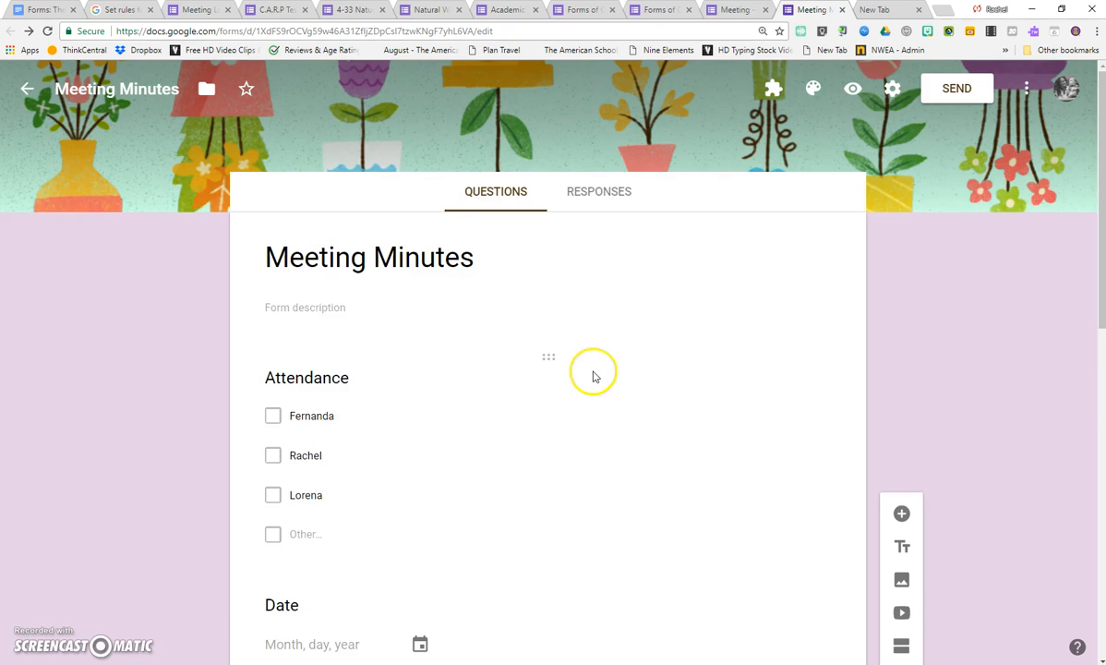
pyautogui.scroll(-3, 593, 376)
pyautogui.scroll(3, 593, 375)
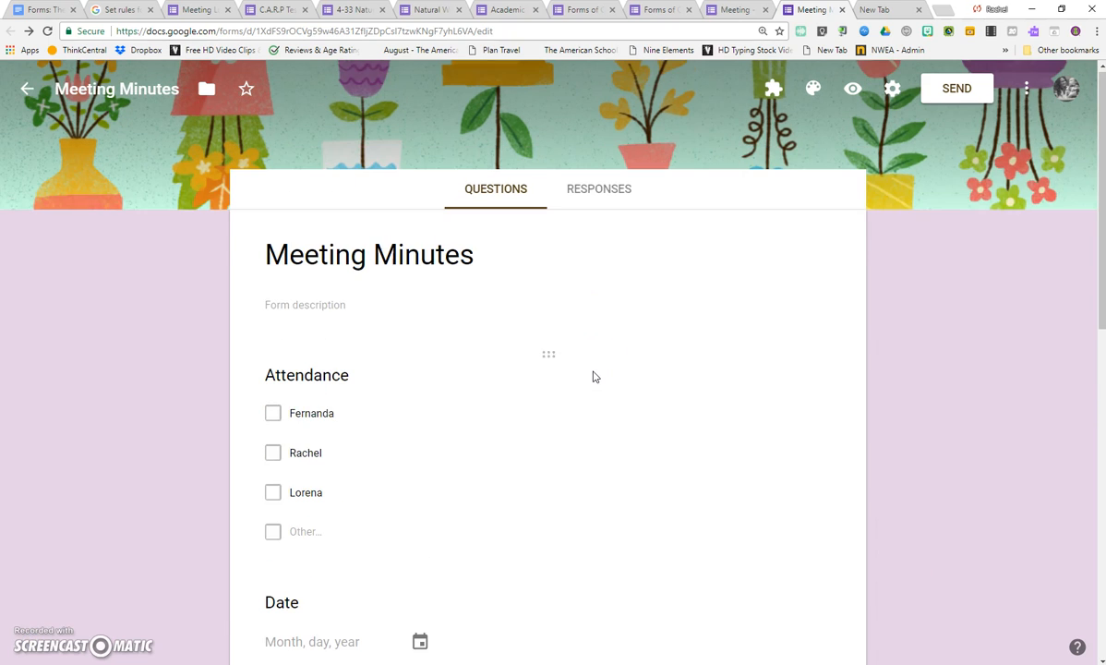
pyautogui.click(273, 412)
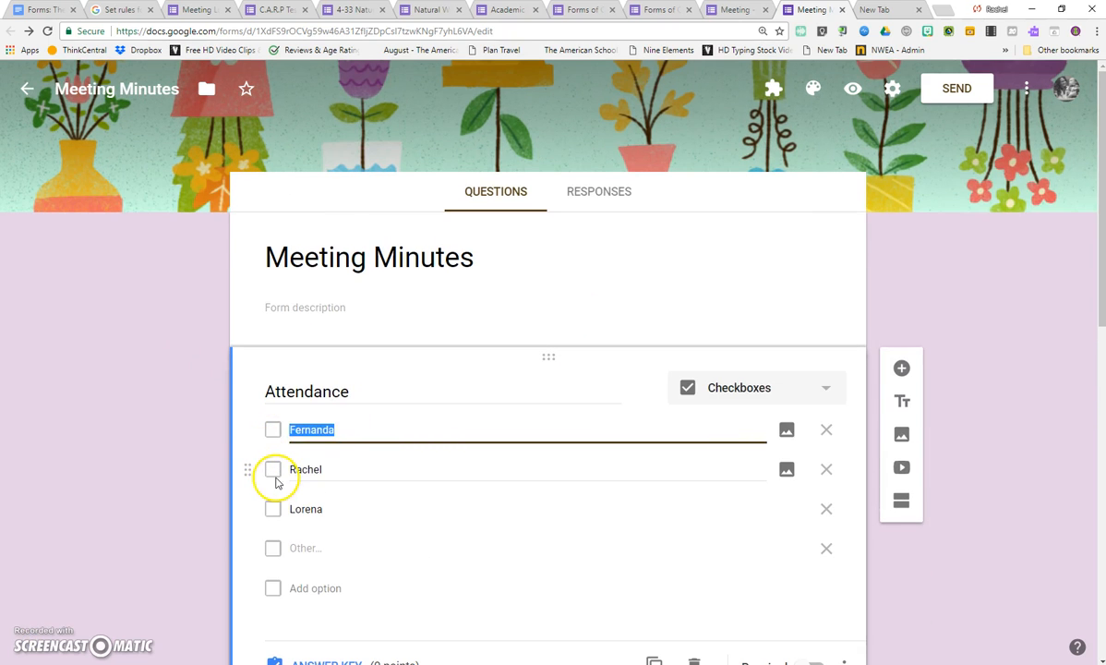
pyautogui.click(269, 469)
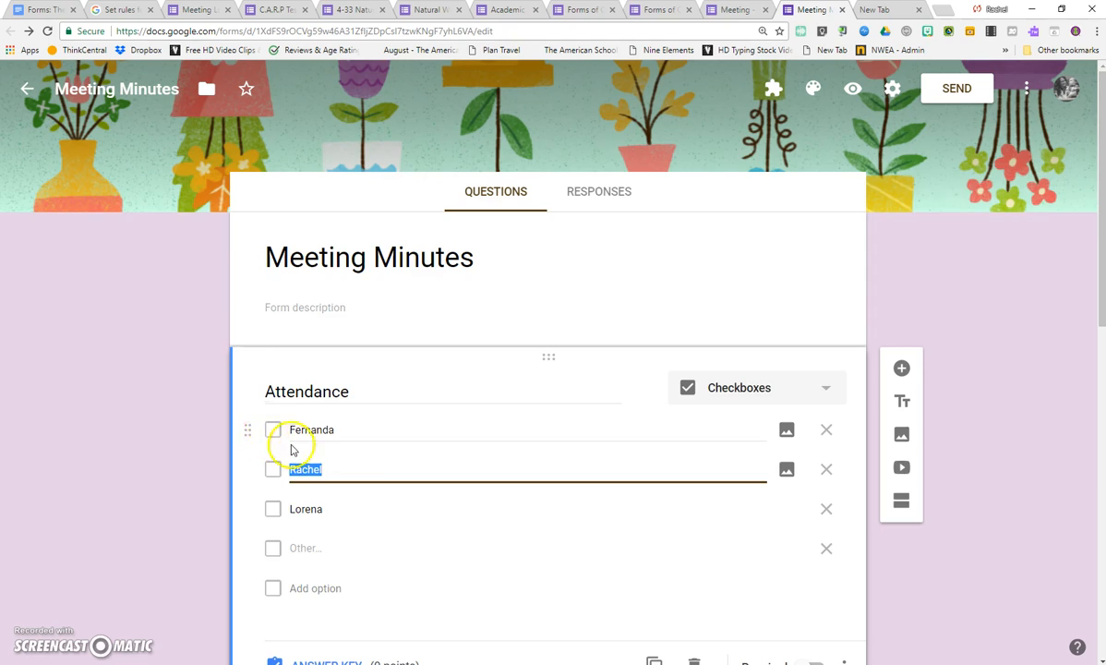
pyautogui.scroll(-4, 377, 454)
pyautogui.click(325, 368)
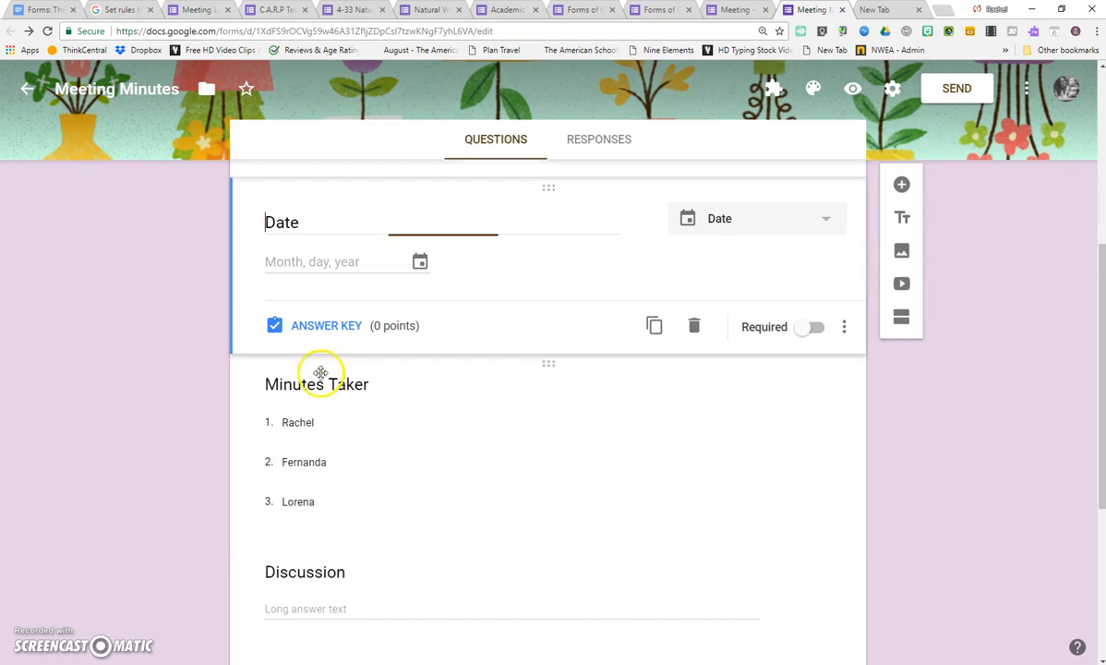
pyautogui.scroll(-2, 360, 264)
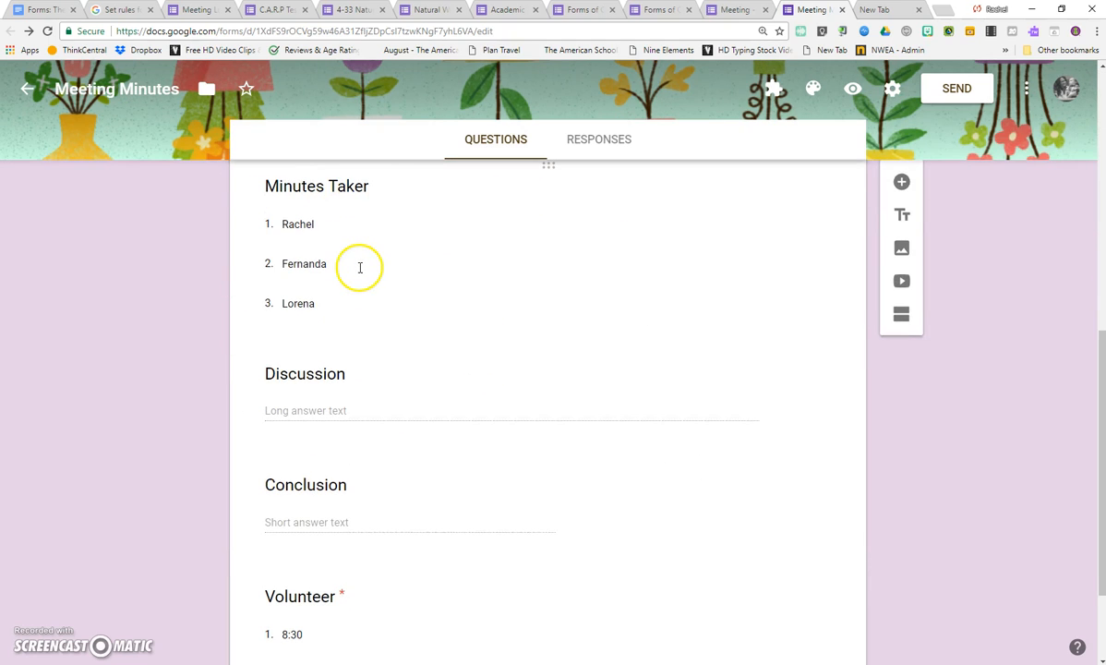
pyautogui.scroll(2, 360, 268)
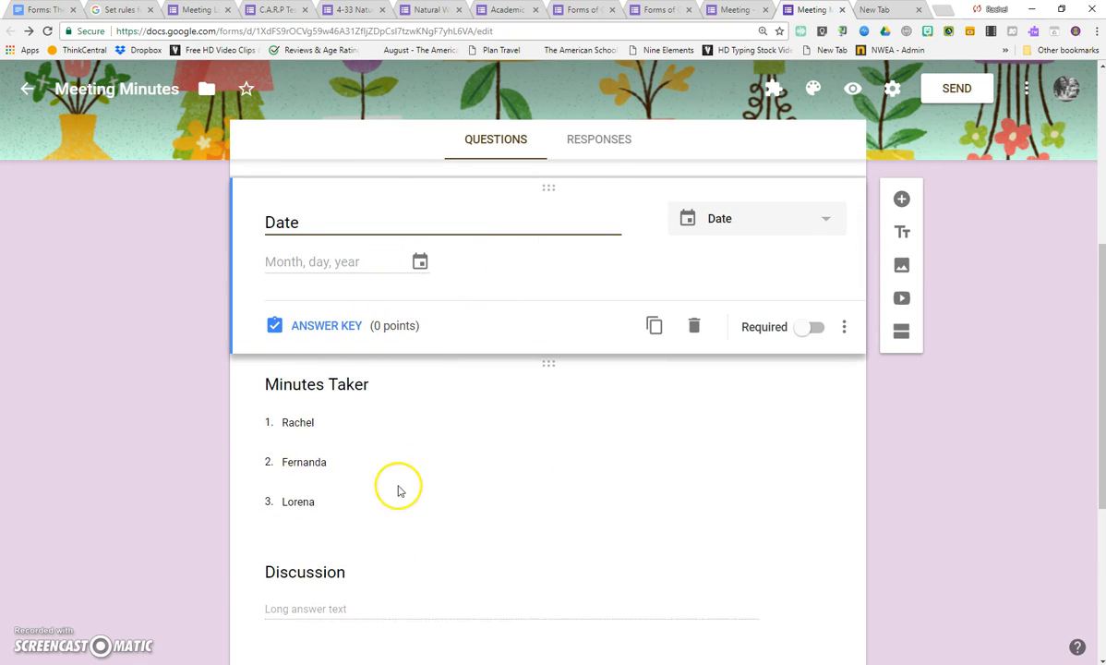
pyautogui.click(383, 461)
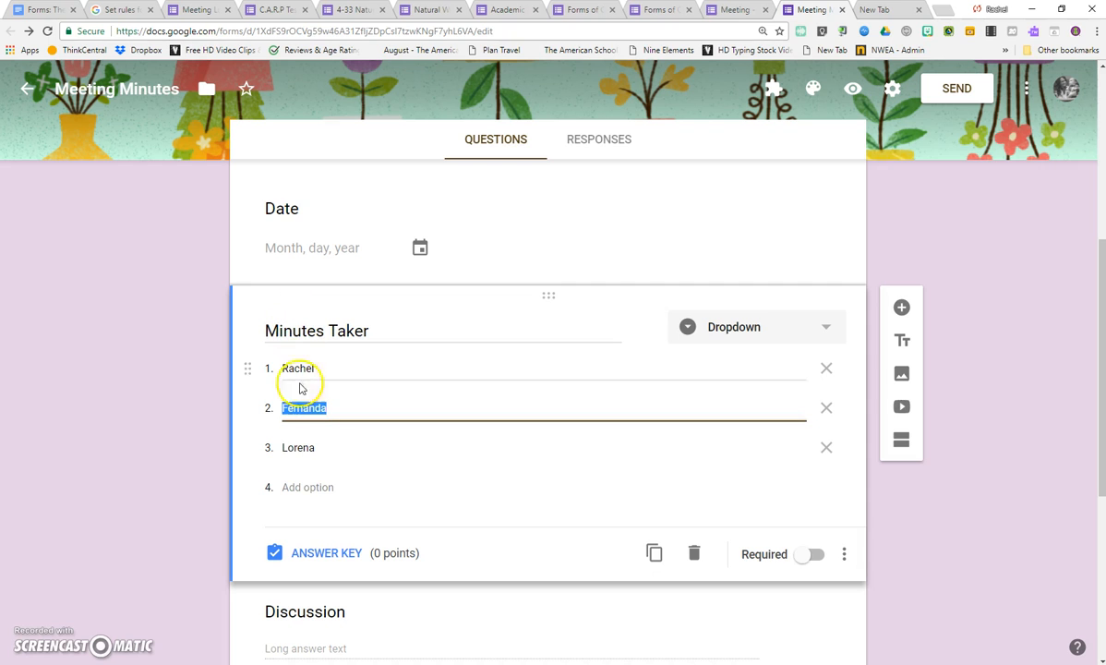
pyautogui.scroll(-4, 321, 387)
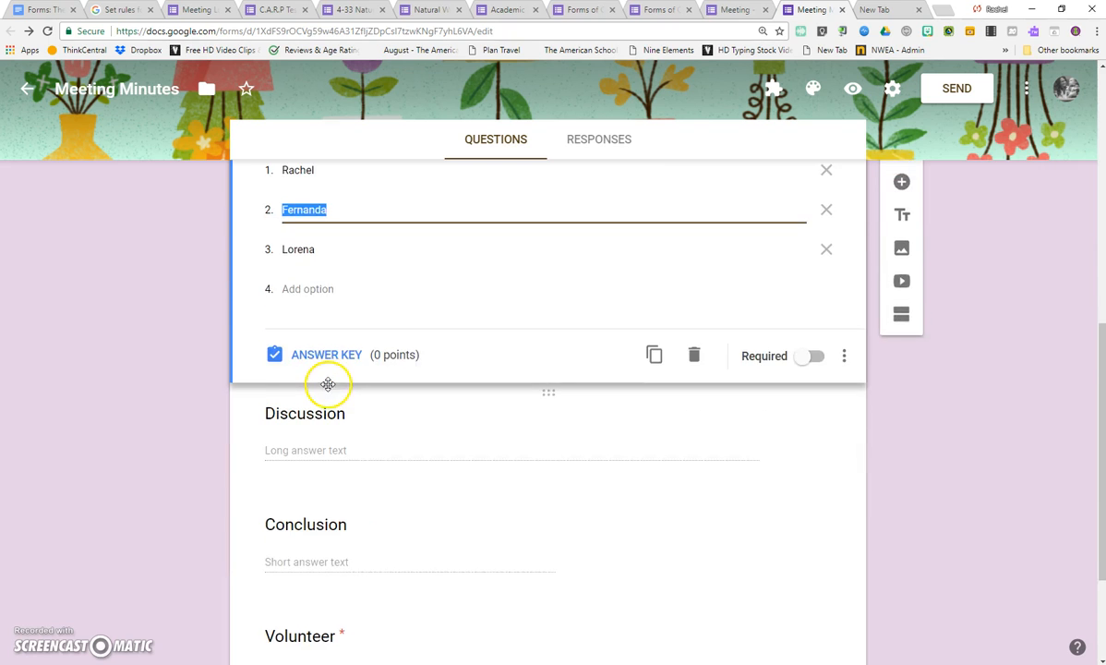
pyautogui.click(267, 318)
pyautogui.scroll(-1, 369, 416)
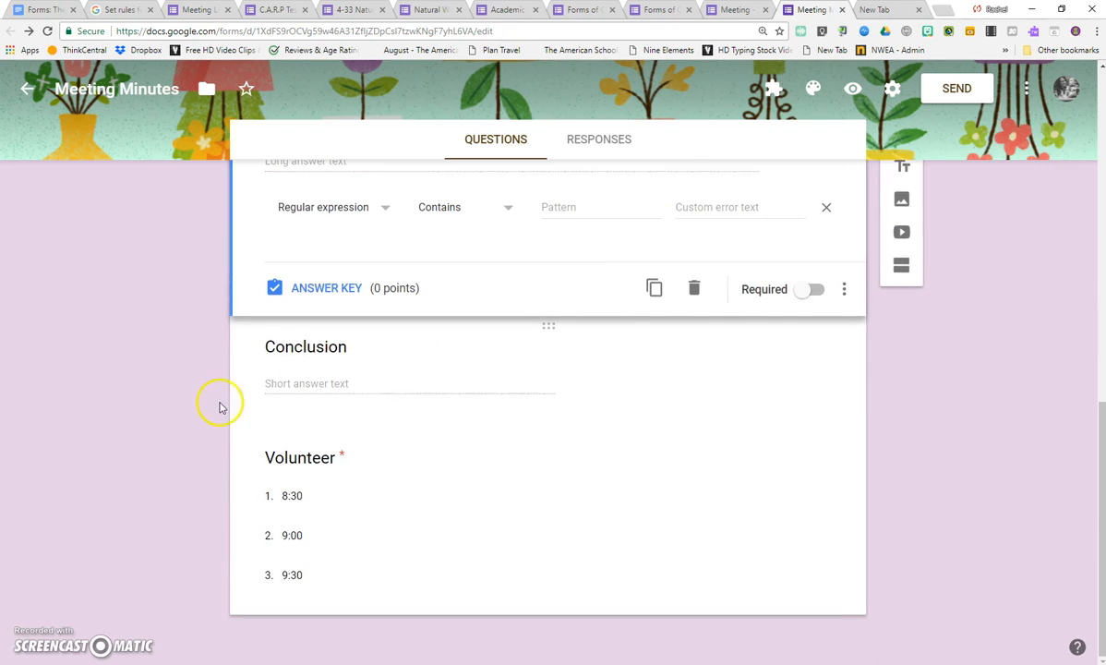
# Select the Volunteer question and open the Choice Eliminator 2 add-on's configuration, authorizing it with the school Google account.
pyautogui.click(322, 493)
pyautogui.click(973, 307)
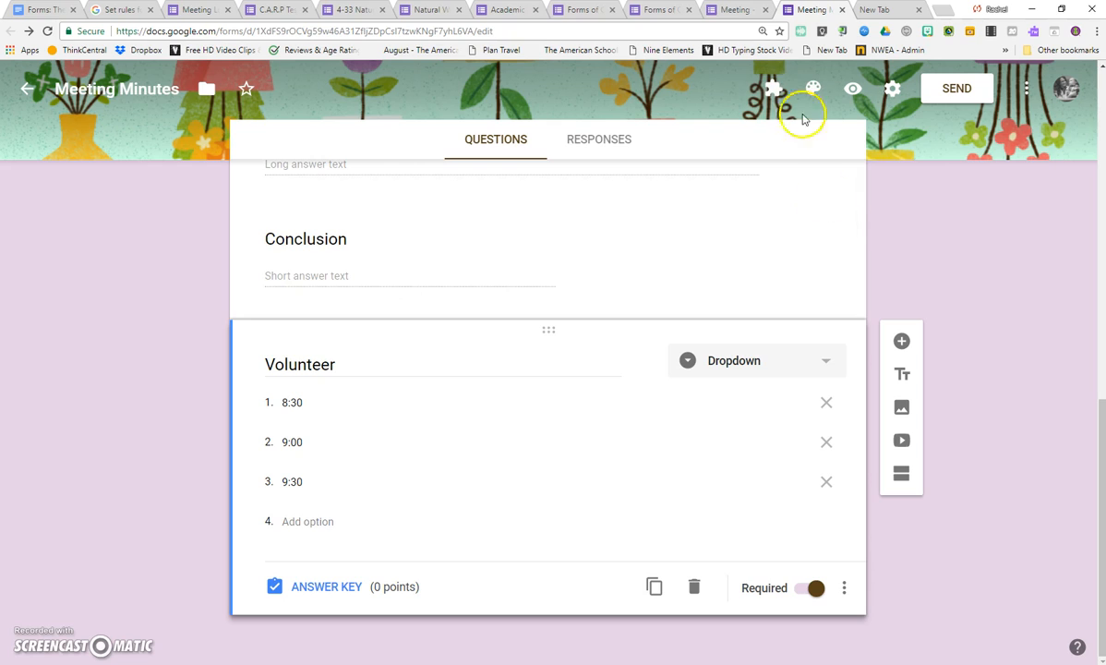
pyautogui.click(774, 90)
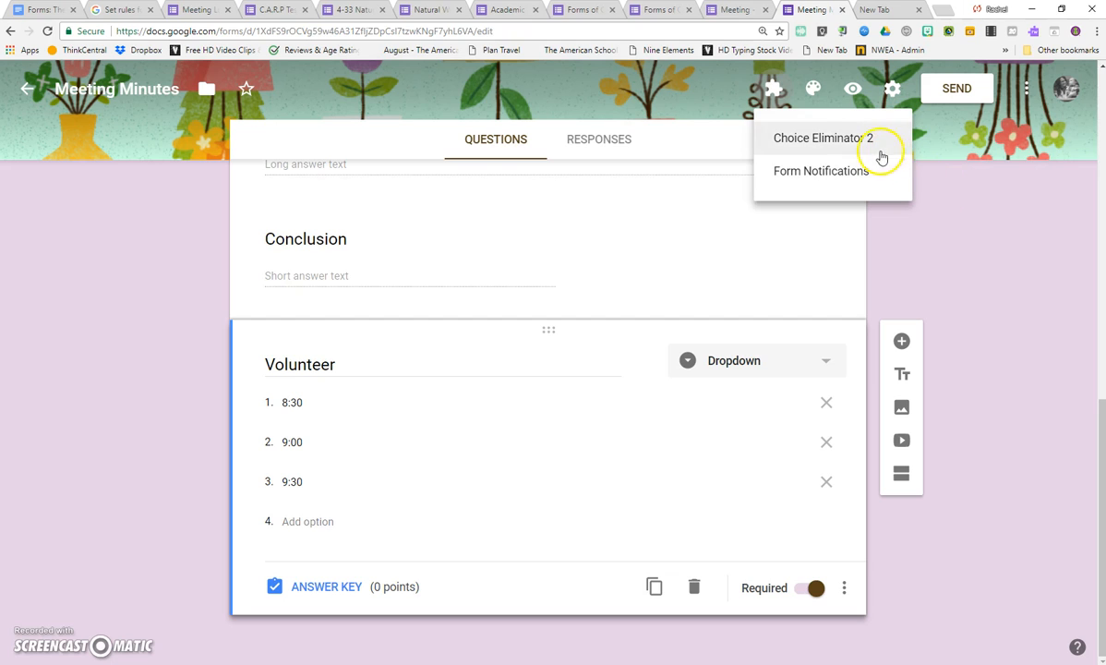
pyautogui.click(819, 142)
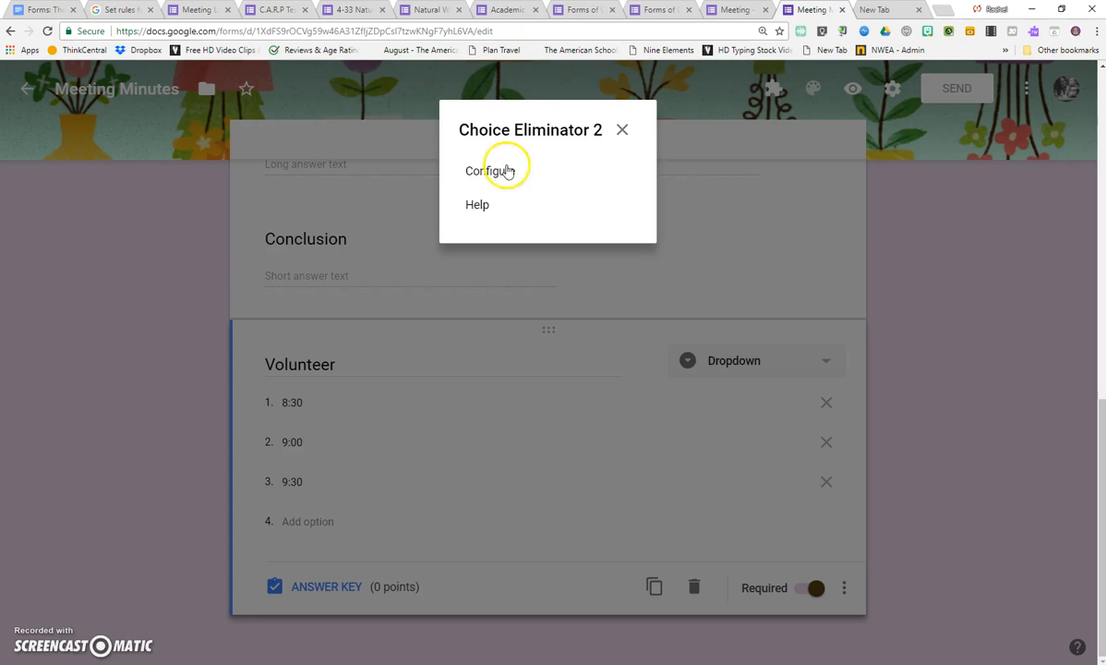
pyautogui.click(507, 171)
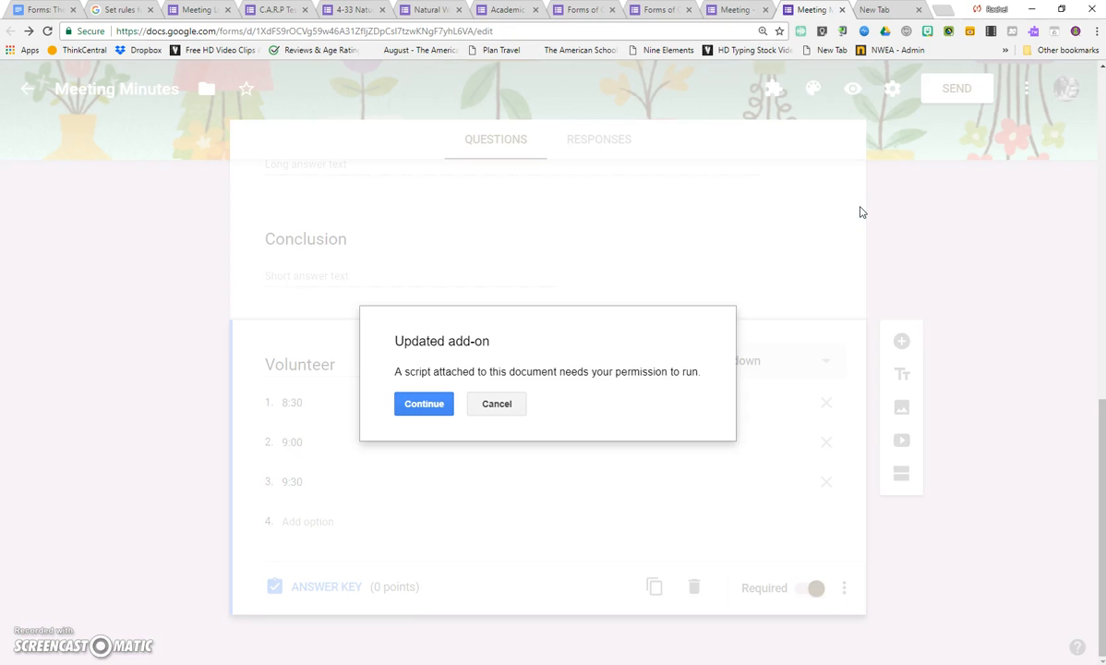
pyautogui.click(425, 408)
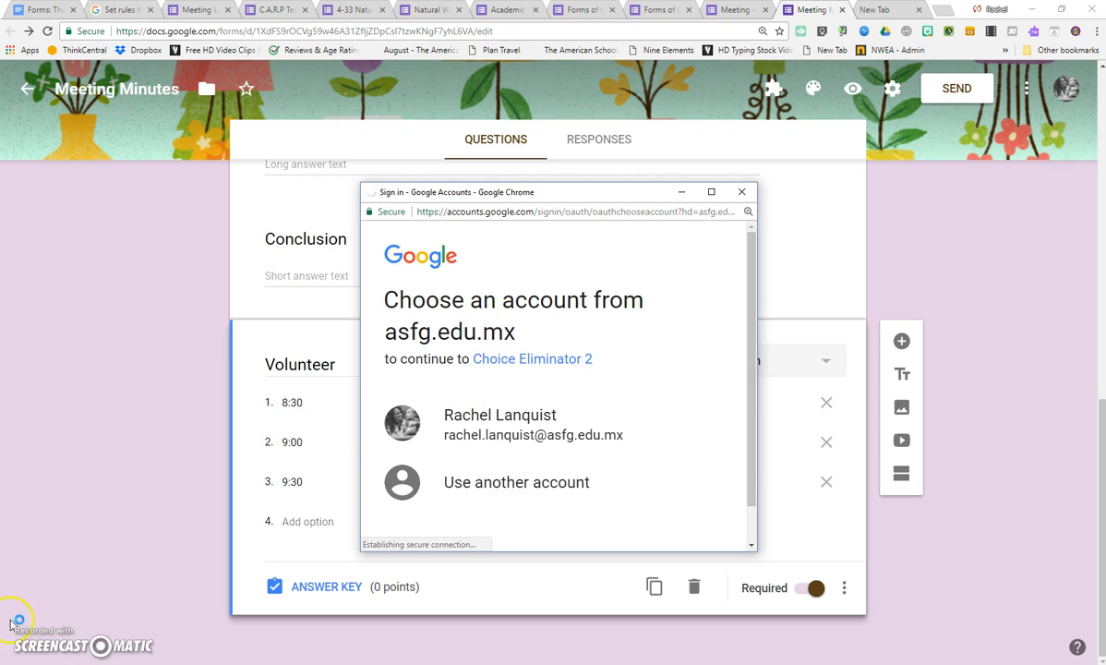
pyautogui.click(490, 422)
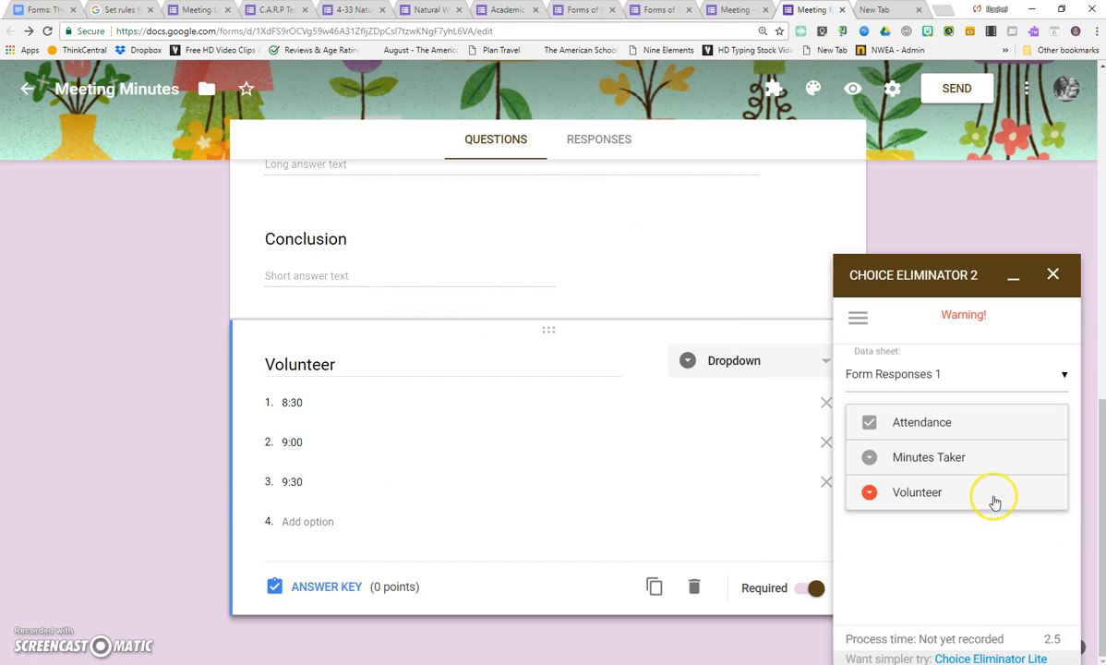
# Set the limit of the Volunteer question's 8:00 choice to 2 in Choice Eliminator 2, then close the add-on.
pyautogui.click(995, 499)
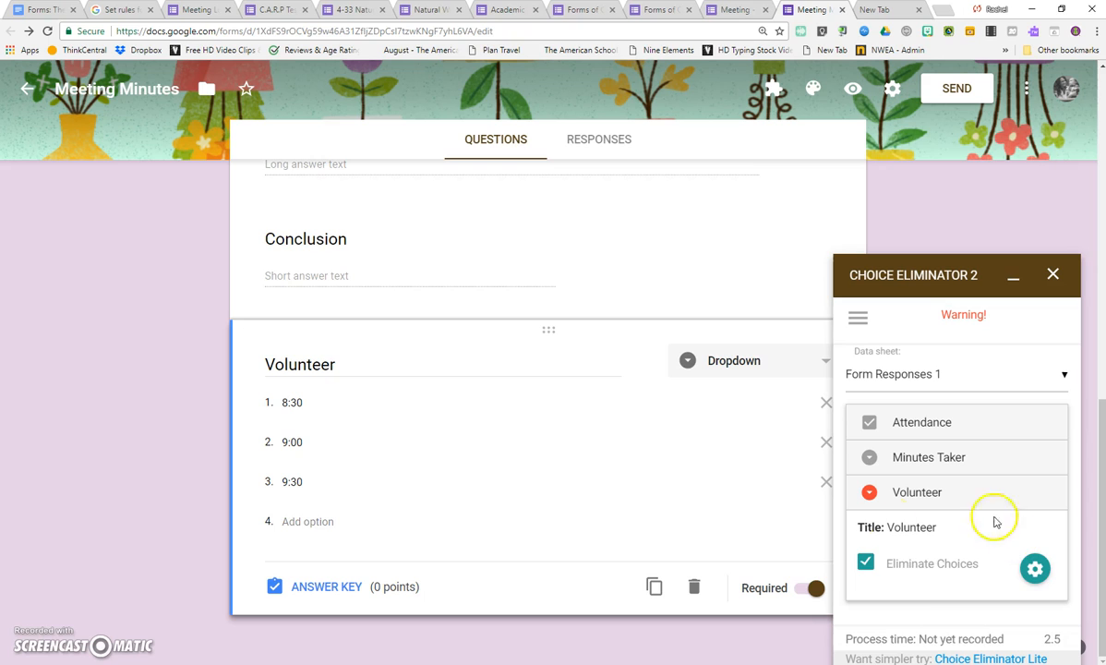
pyautogui.click(1033, 569)
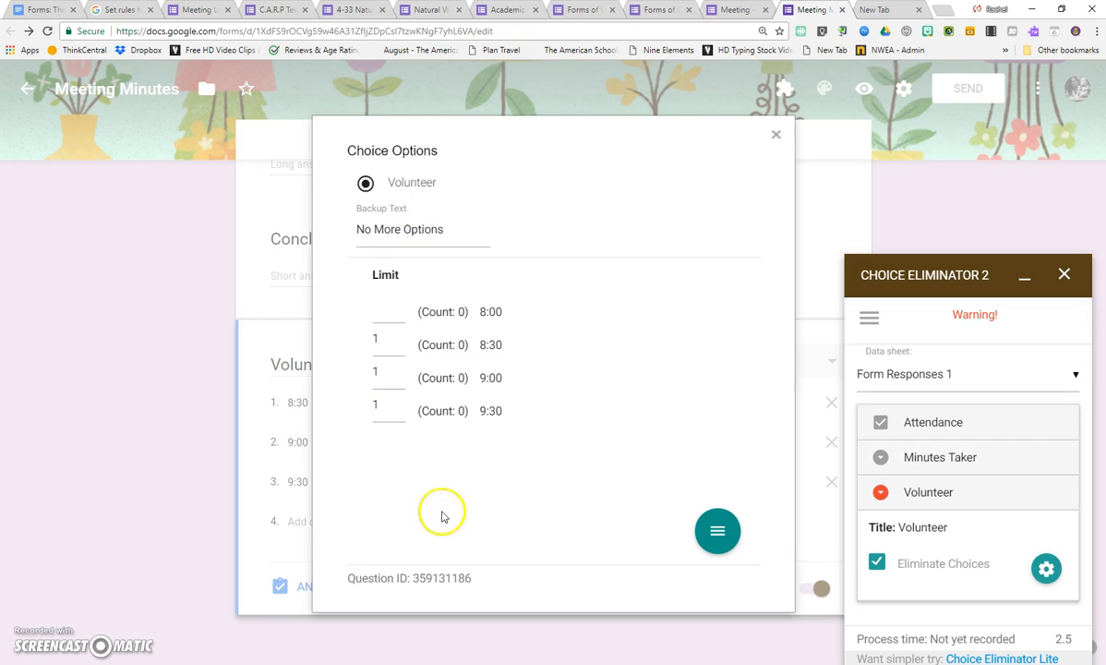
pyautogui.click(376, 338)
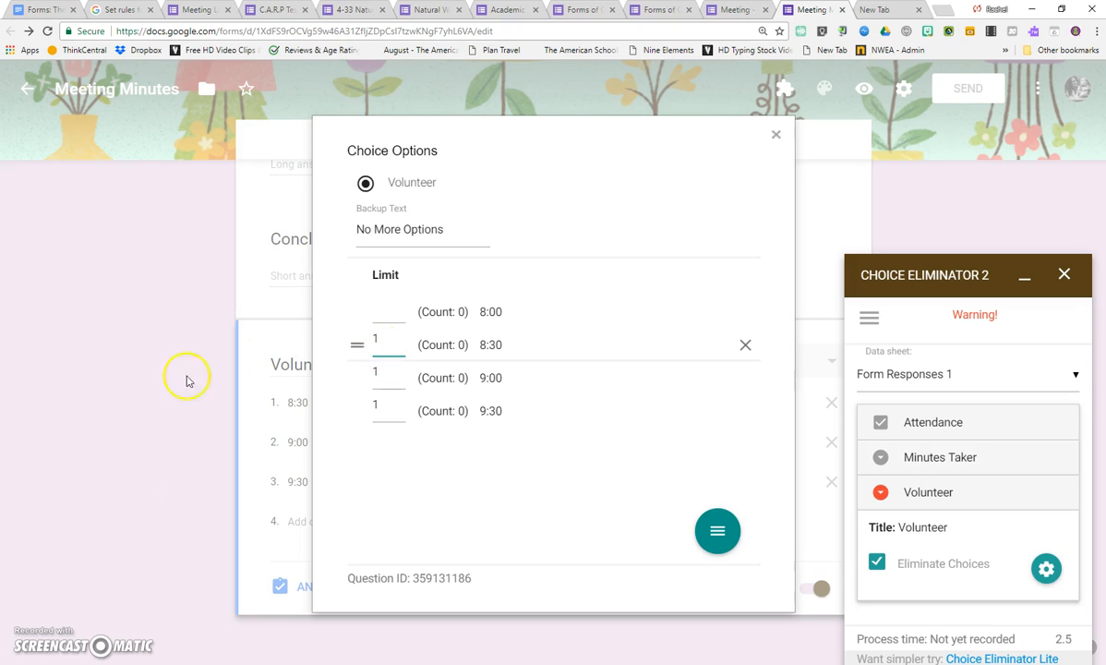
pyautogui.click(378, 313)
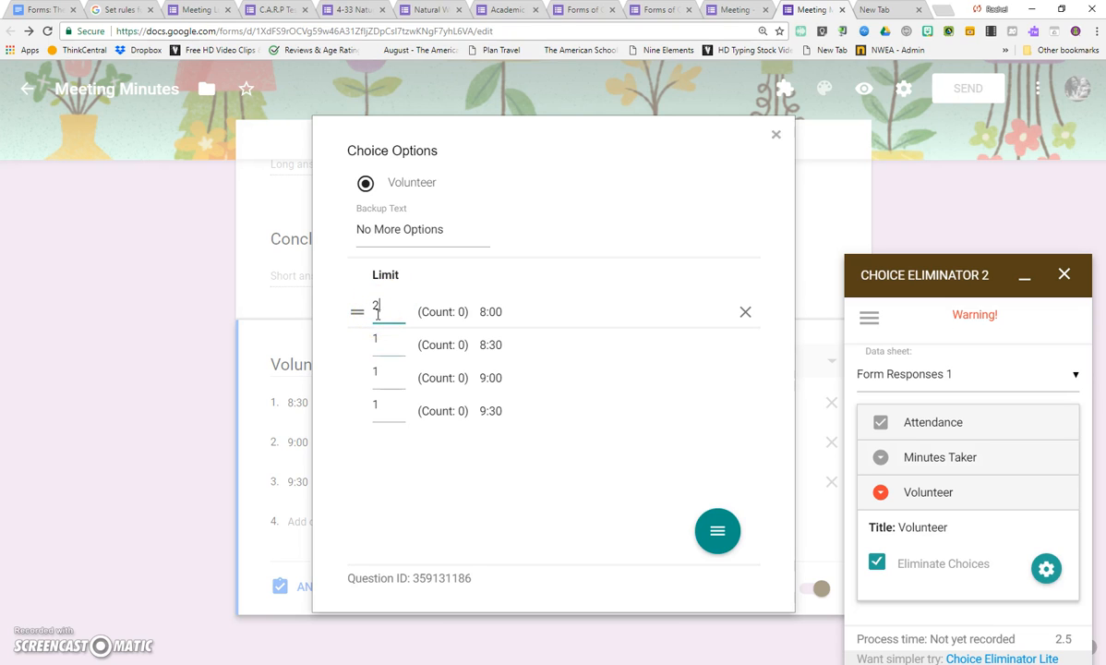
pyautogui.click(481, 540)
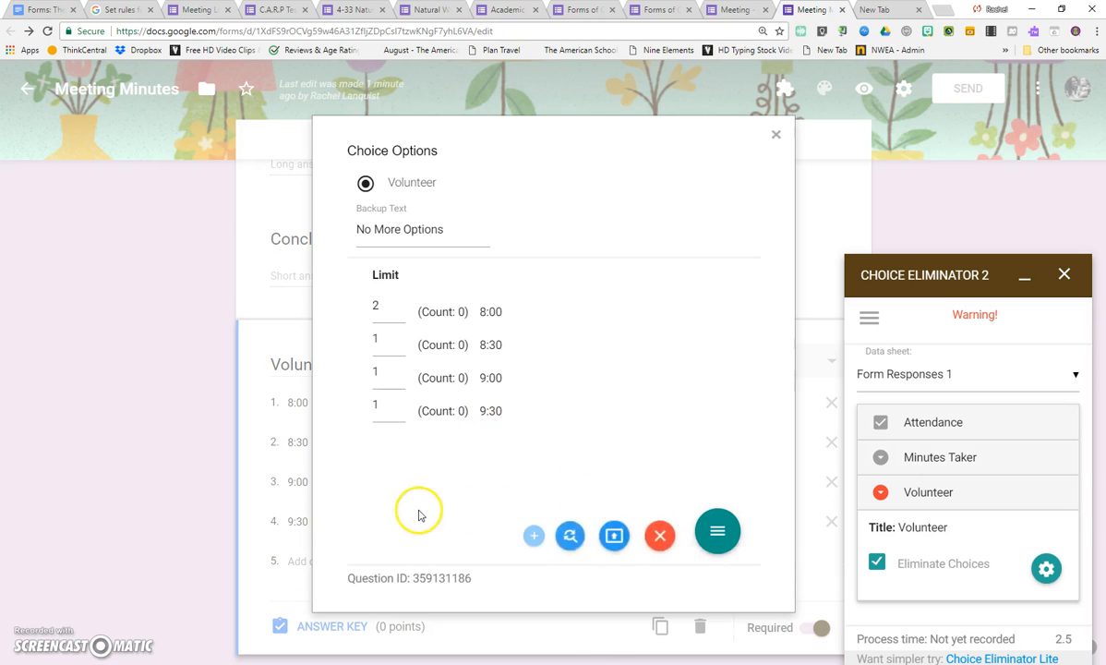
pyautogui.click(778, 138)
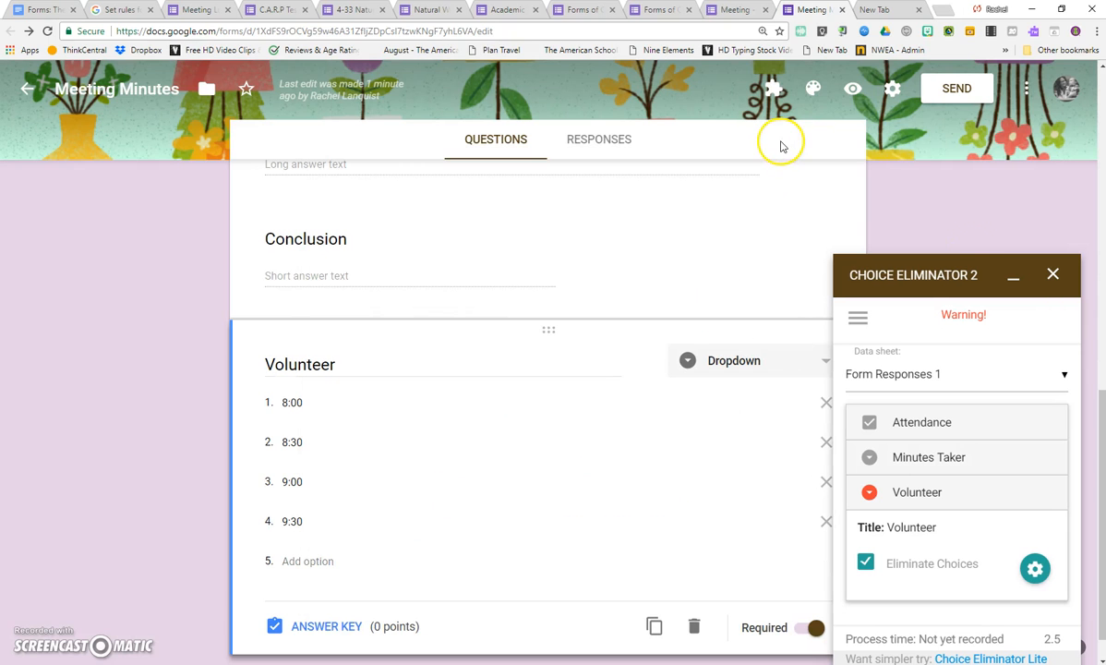
pyautogui.click(1054, 270)
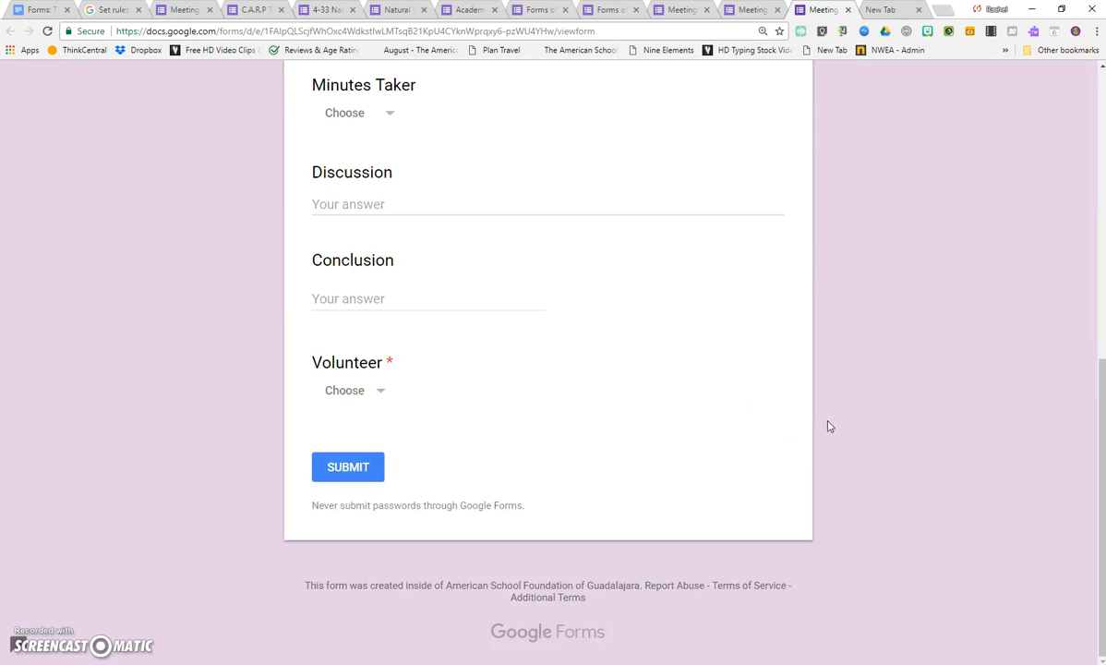
# Preview the Meeting Minutes form and check the time choices offered in the Volunteer dropdown.
pyautogui.scroll(6, 718, 400)
pyautogui.scroll(-6, 719, 397)
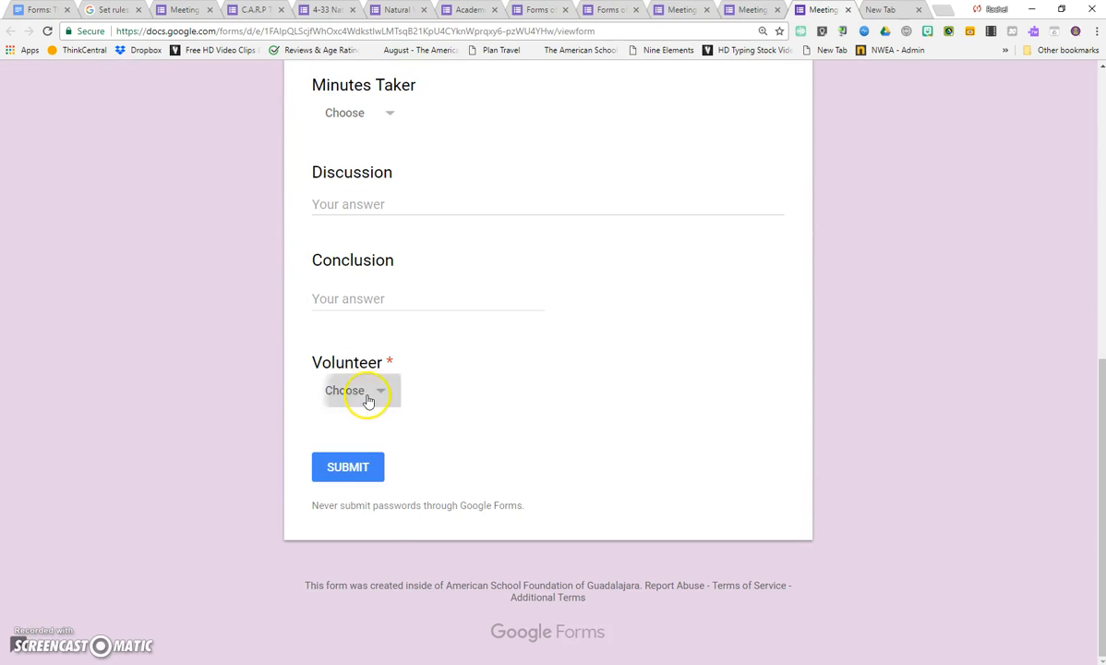
pyautogui.click(364, 397)
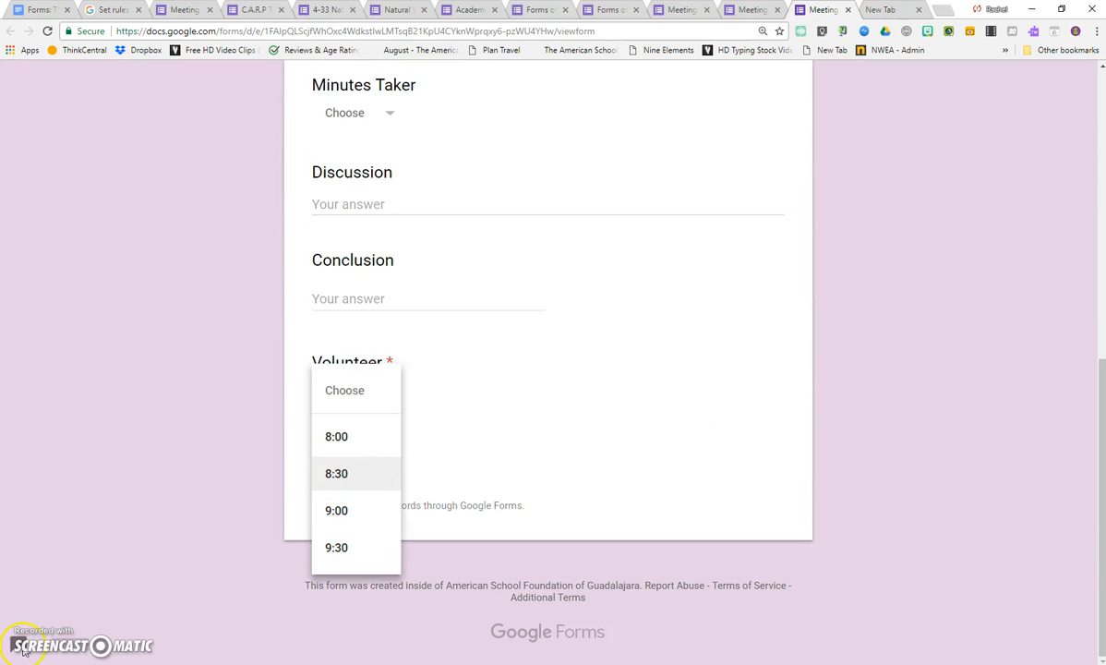
pyautogui.click(221, 532)
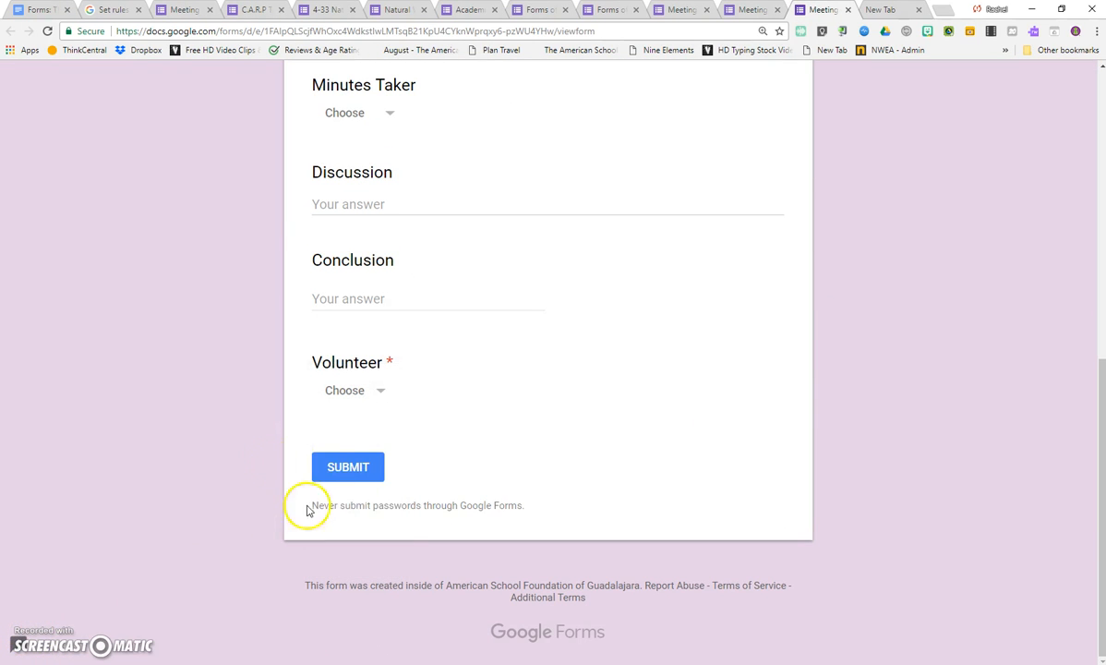